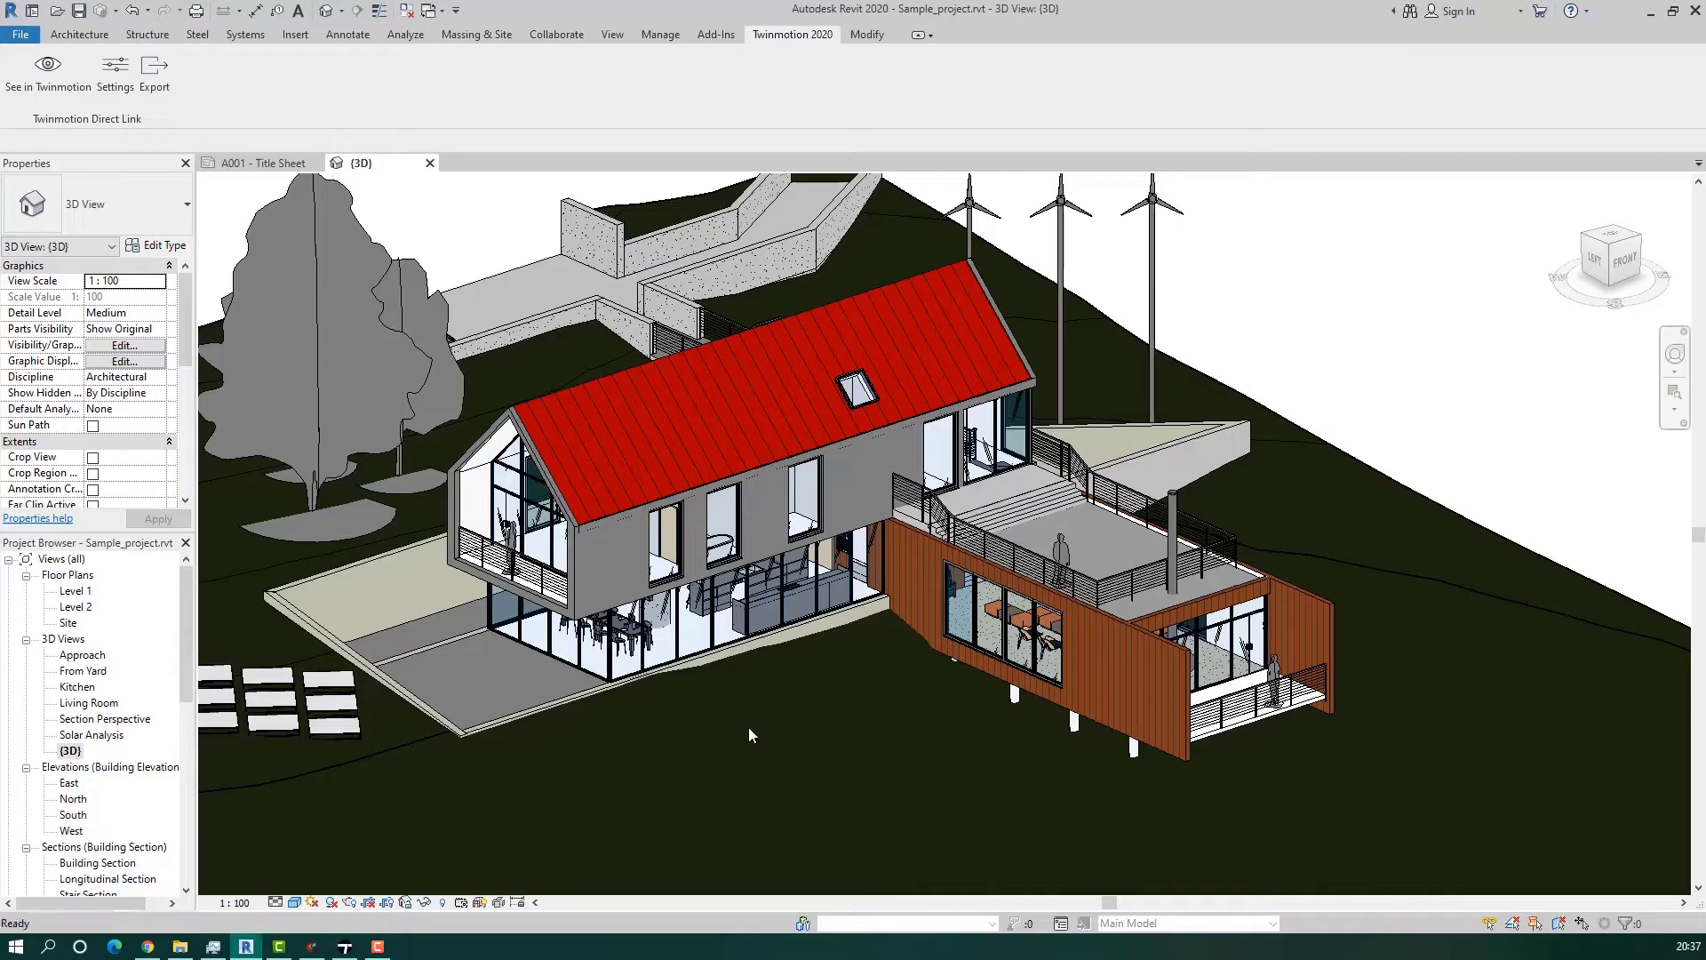
- Orbit the Revit 3D view to look over the hillside house from two angles
{"action": "middle_click_drag", "start_coordinate": [781, 718], "coordinate": [711, 693], "text": "shift"}
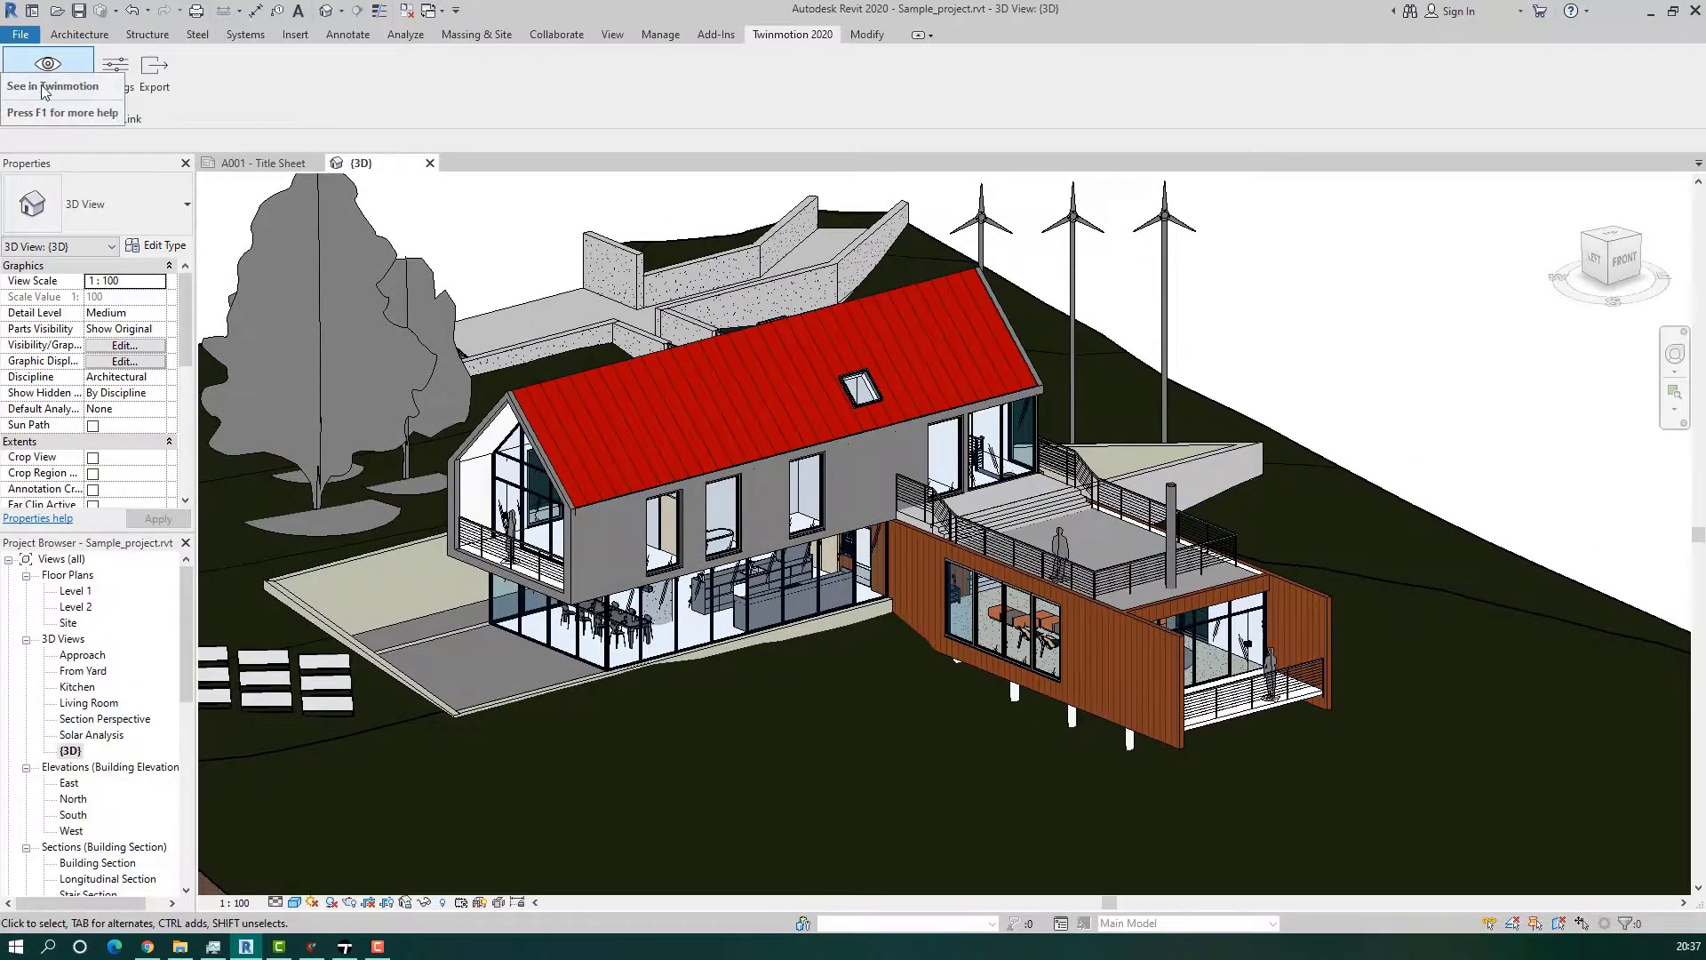
{"action": "middle_click_drag", "start_coordinate": [910, 669], "coordinate": [839, 670], "text": "shift"}
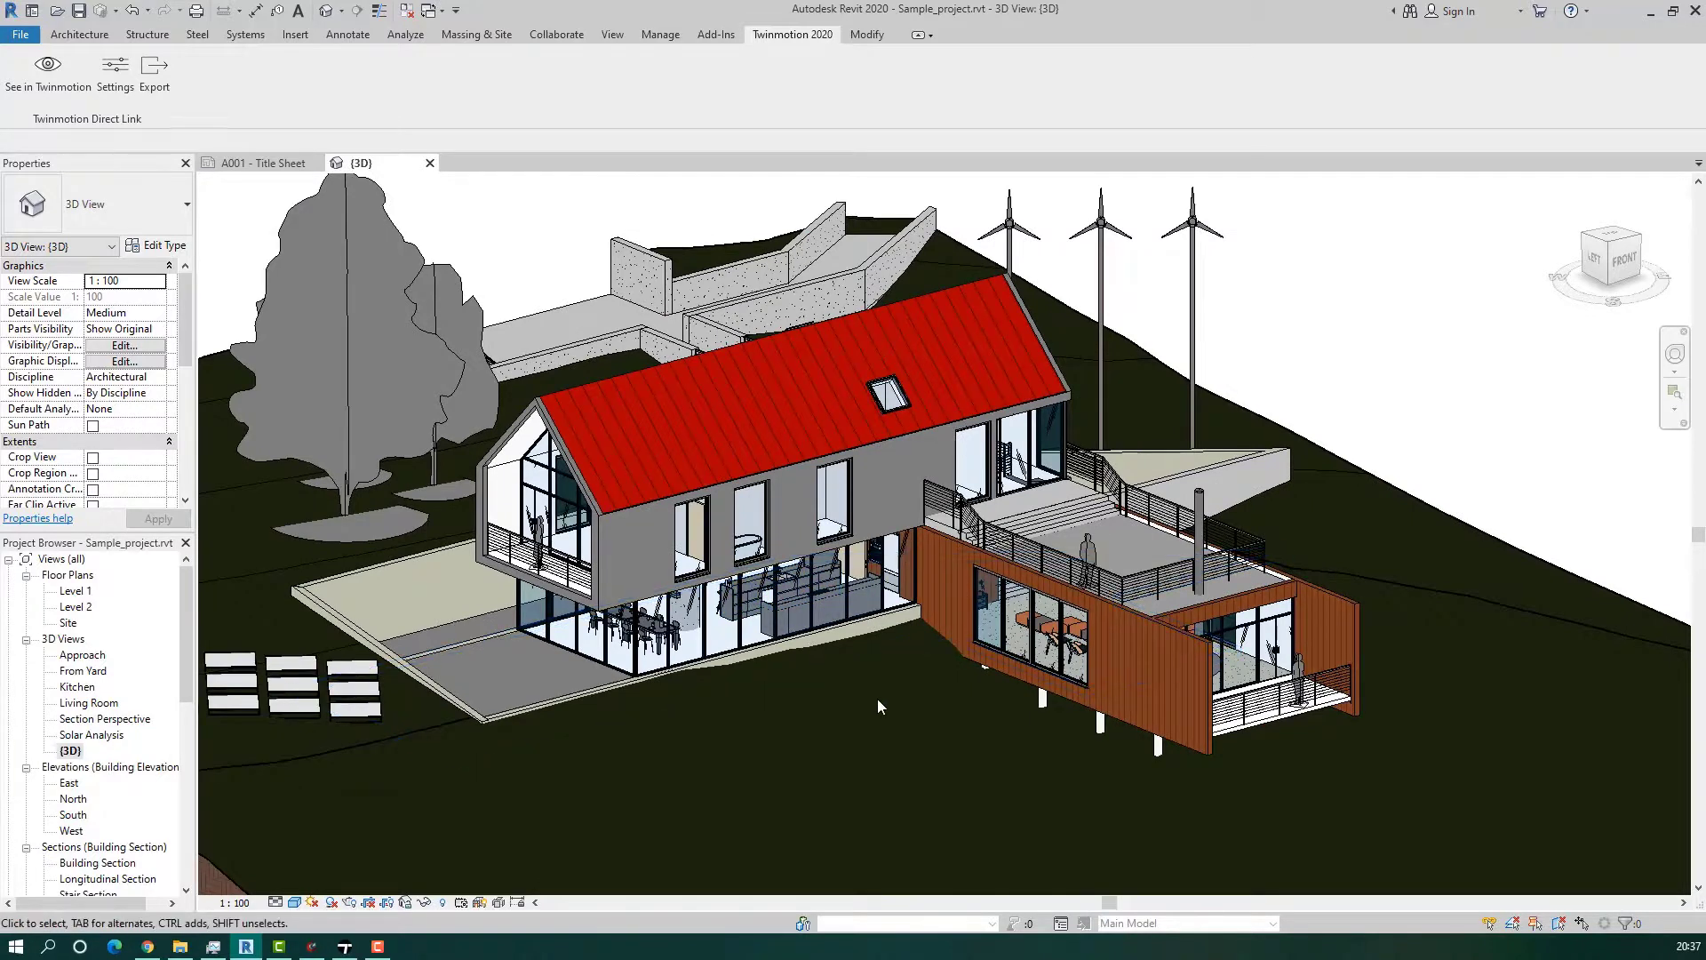
- Set a snowy winter season with overcast, foggy weather, and place a European Beech by the house
{"action": "left_click", "coordinate": [347, 947]}
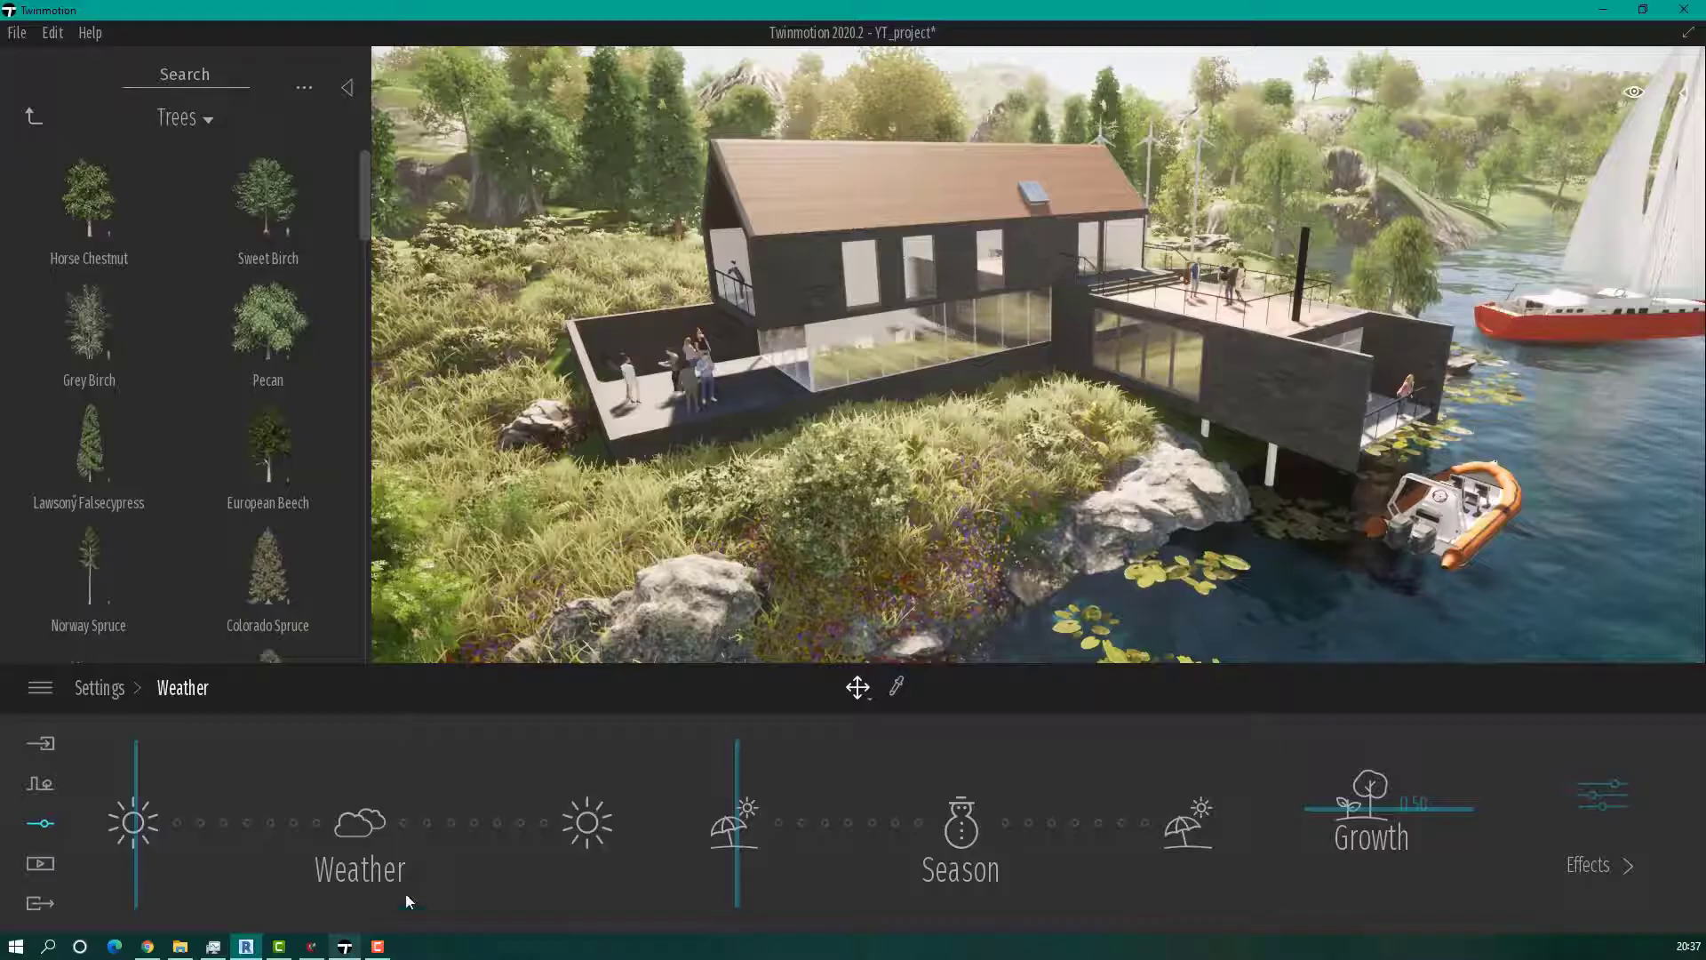
{"action": "left_click_drag", "start_coordinate": [865, 424], "coordinate": [781, 739]}
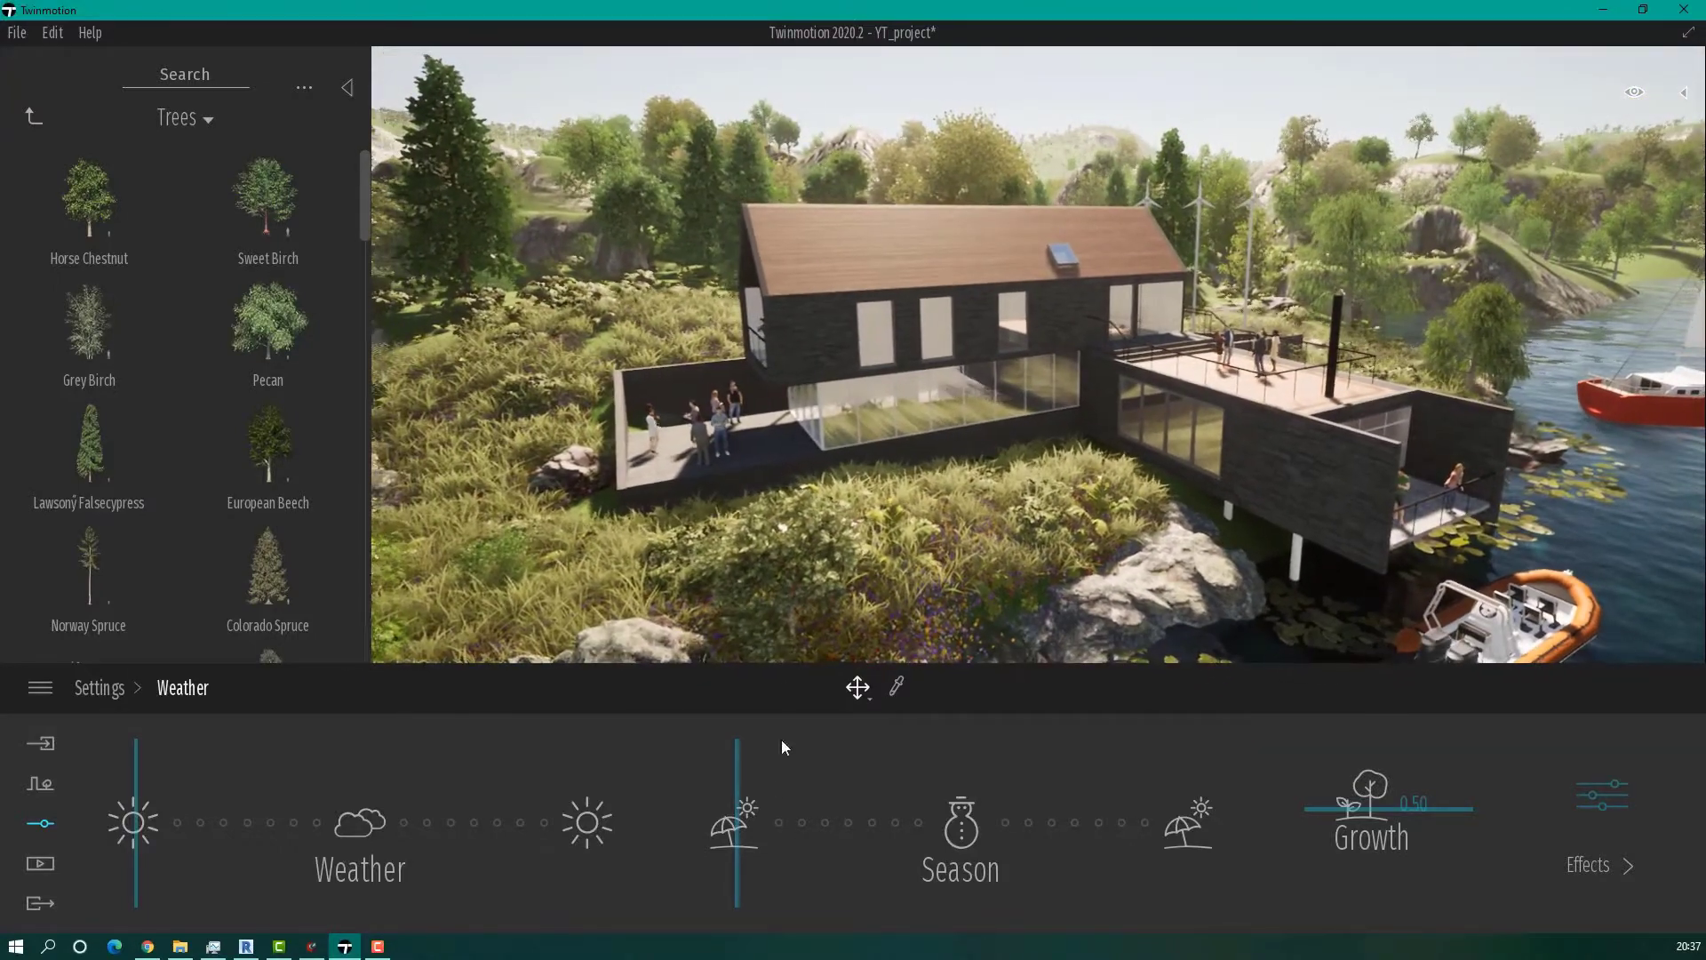
{"action": "left_click_drag", "start_coordinate": [898, 815], "coordinate": [1212, 804]}
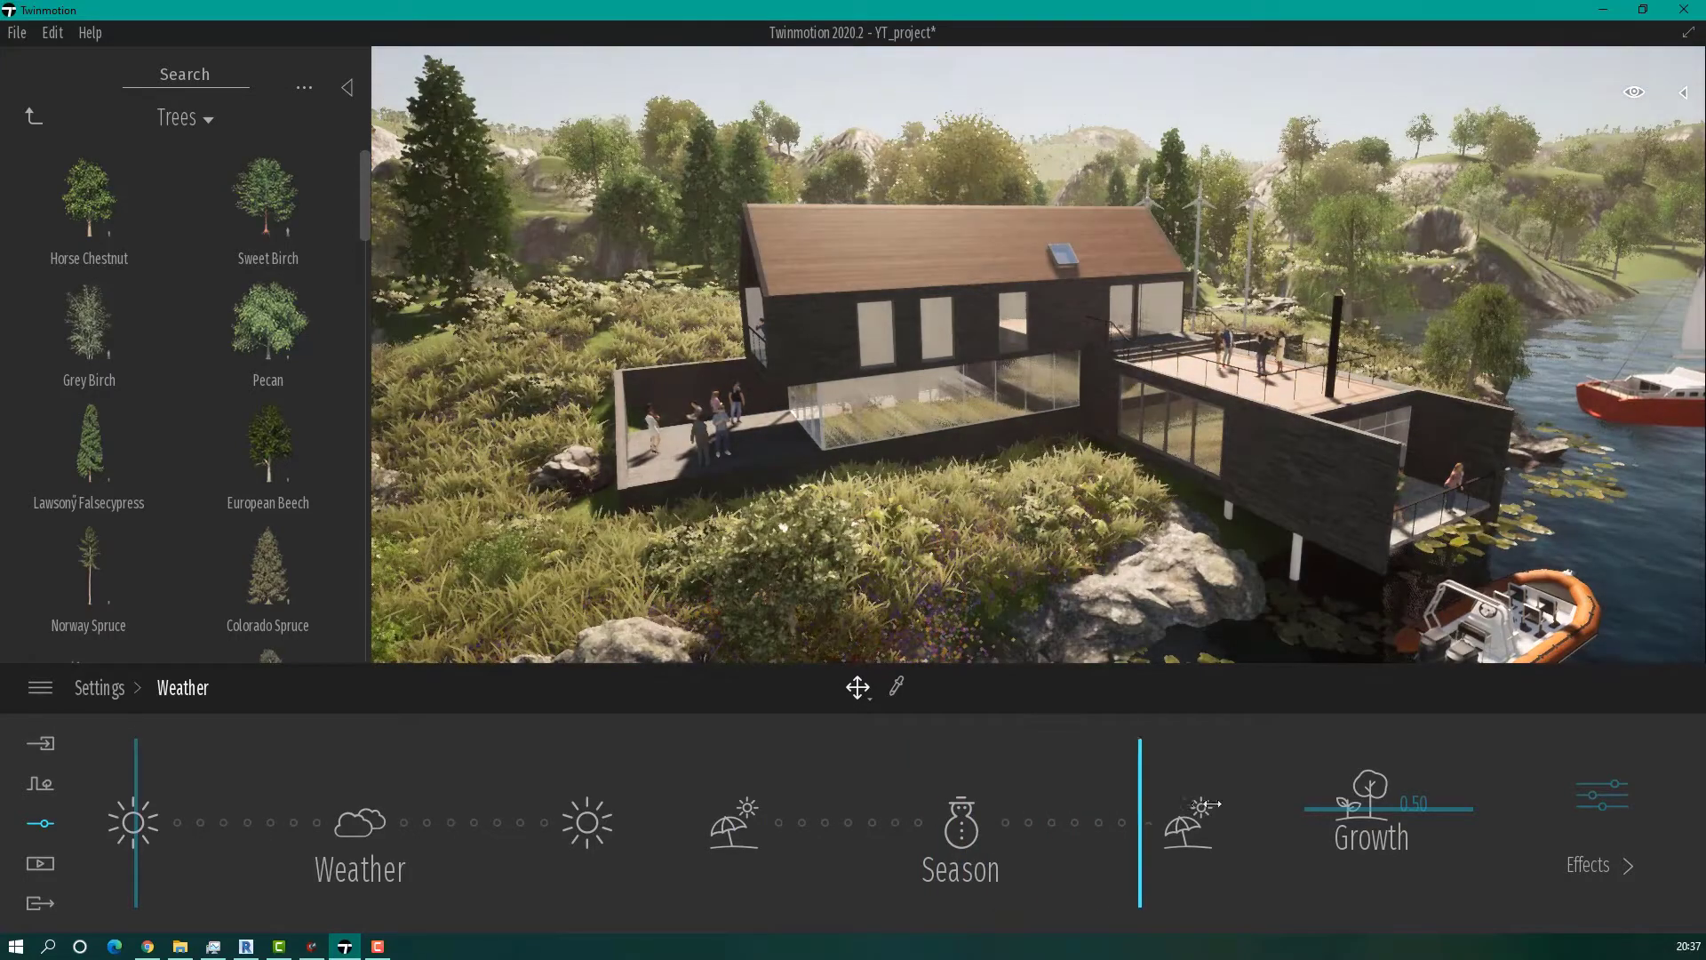
{"action": "mouse_move", "coordinate": [1016, 809]}
{"action": "left_mouse_down"}
{"action": "mouse_move", "coordinate": [881, 797]}
{"action": "mouse_move", "coordinate": [896, 797]}
{"action": "left_mouse_up"}
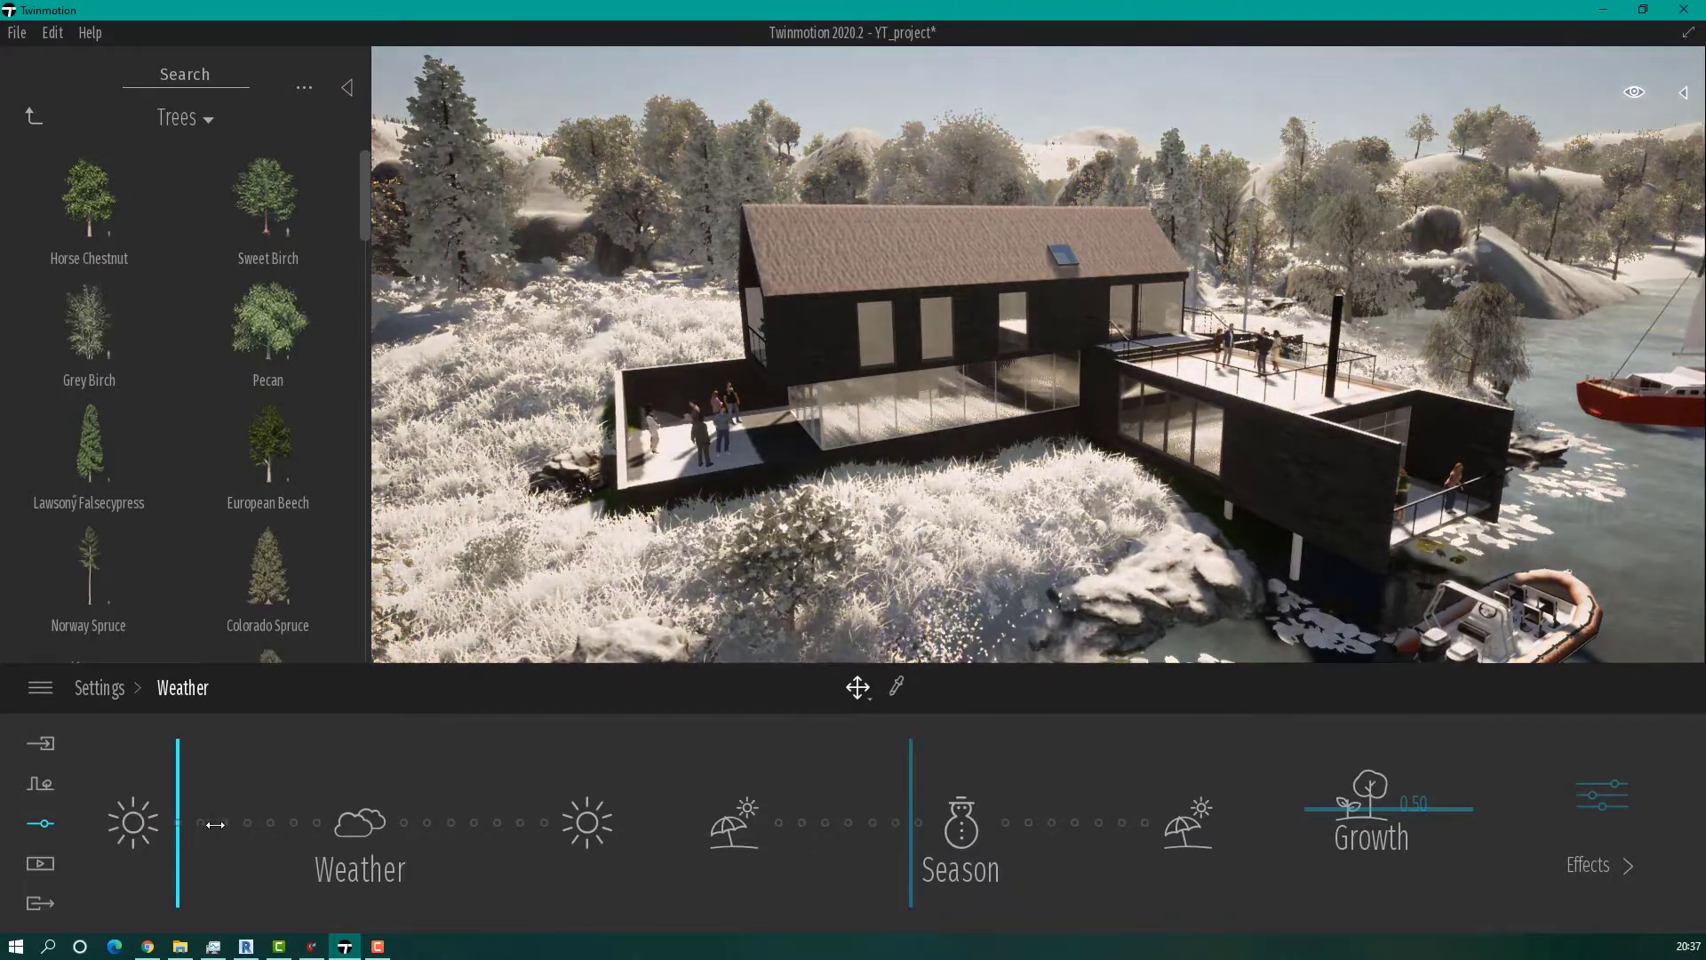
{"action": "left_click_drag", "start_coordinate": [215, 824], "coordinate": [448, 810]}
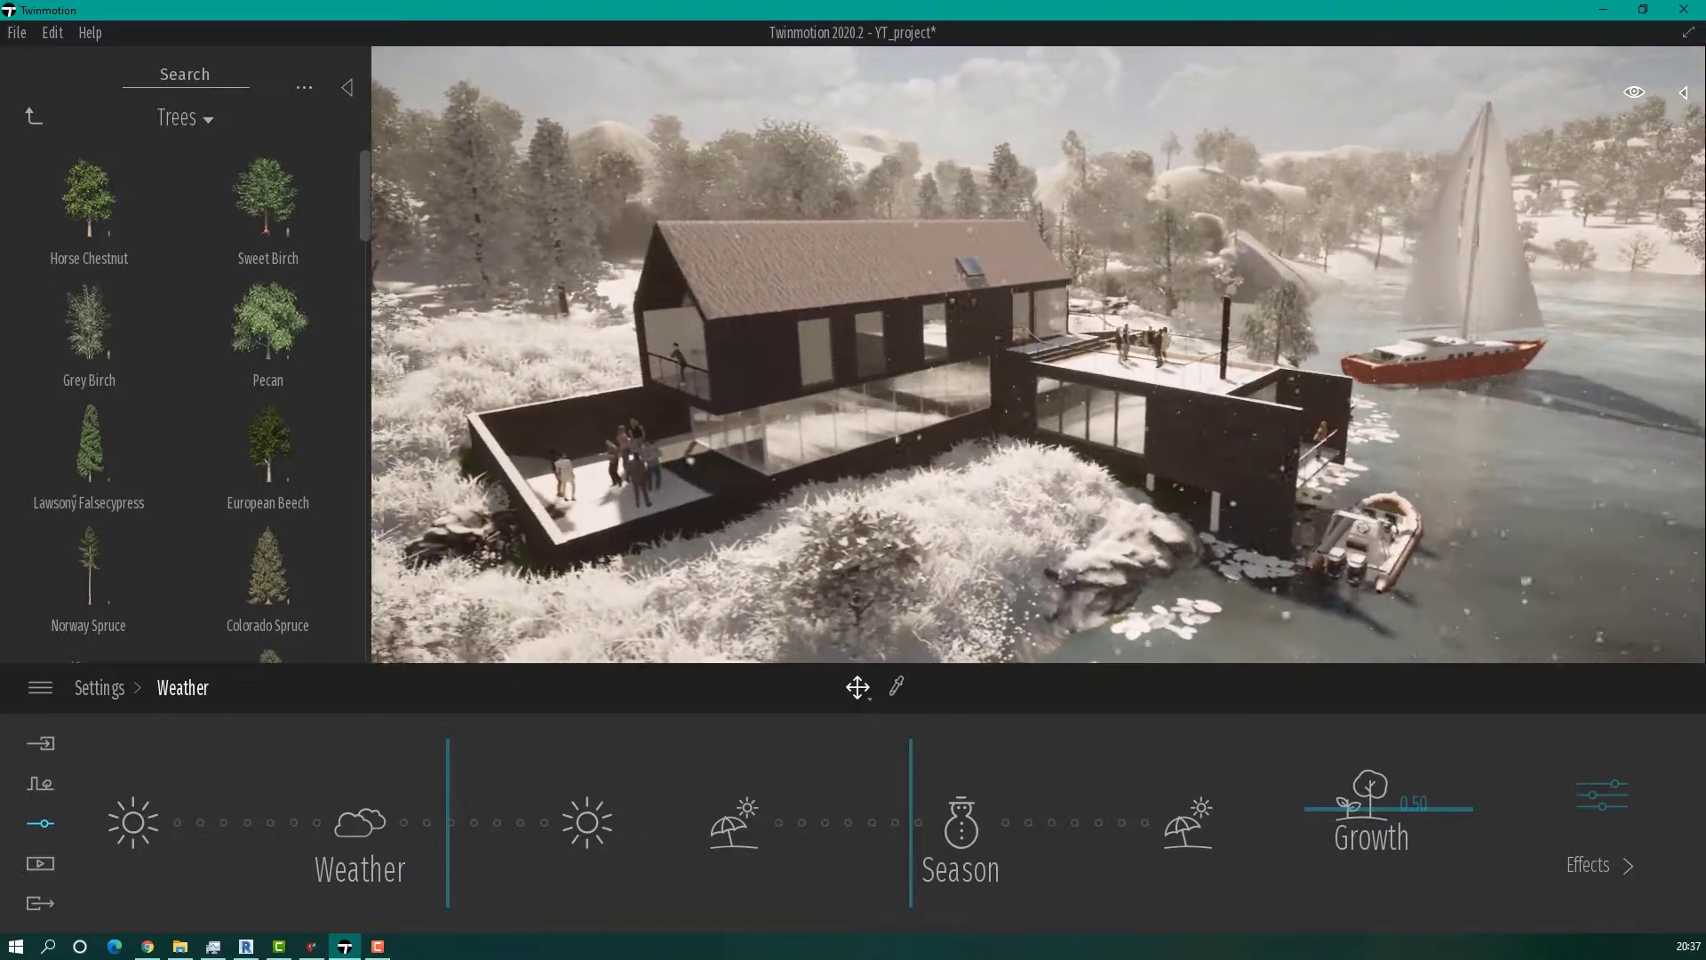
{"action": "left_click_drag", "start_coordinate": [308, 477], "coordinate": [970, 557]}
- Place a hot air balloon from Library > Vehicles > Aircraft onto the house's deck
{"action": "left_click", "coordinate": [34, 117]}
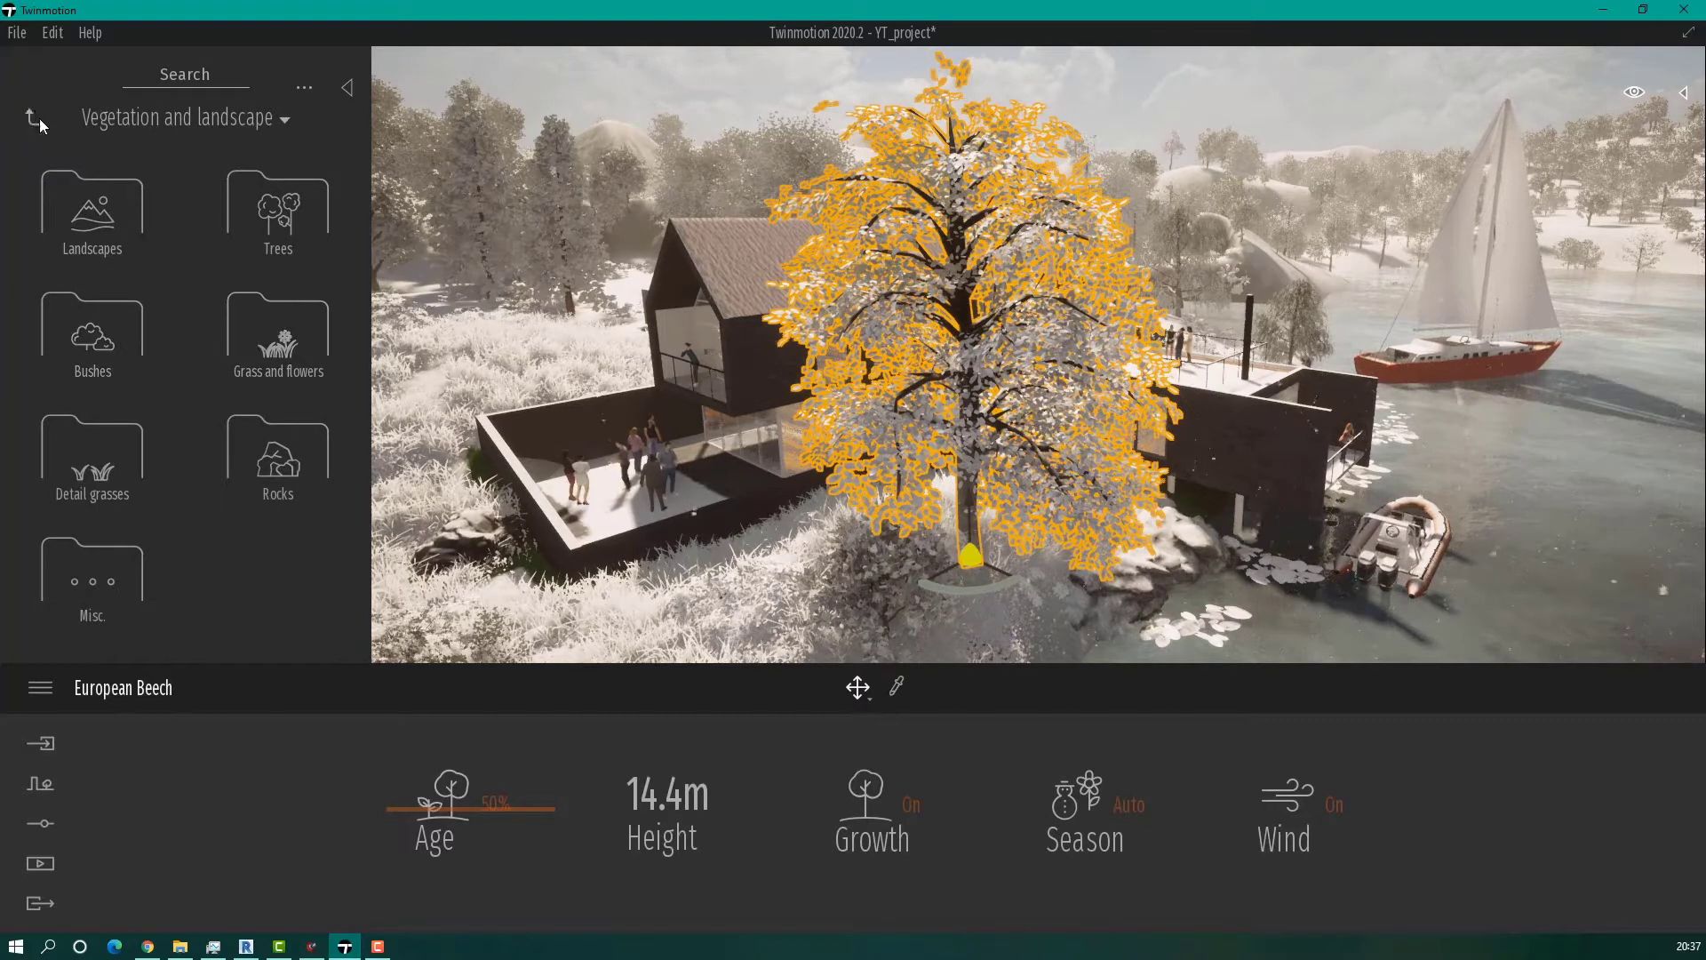
{"action": "left_click", "coordinate": [37, 118]}
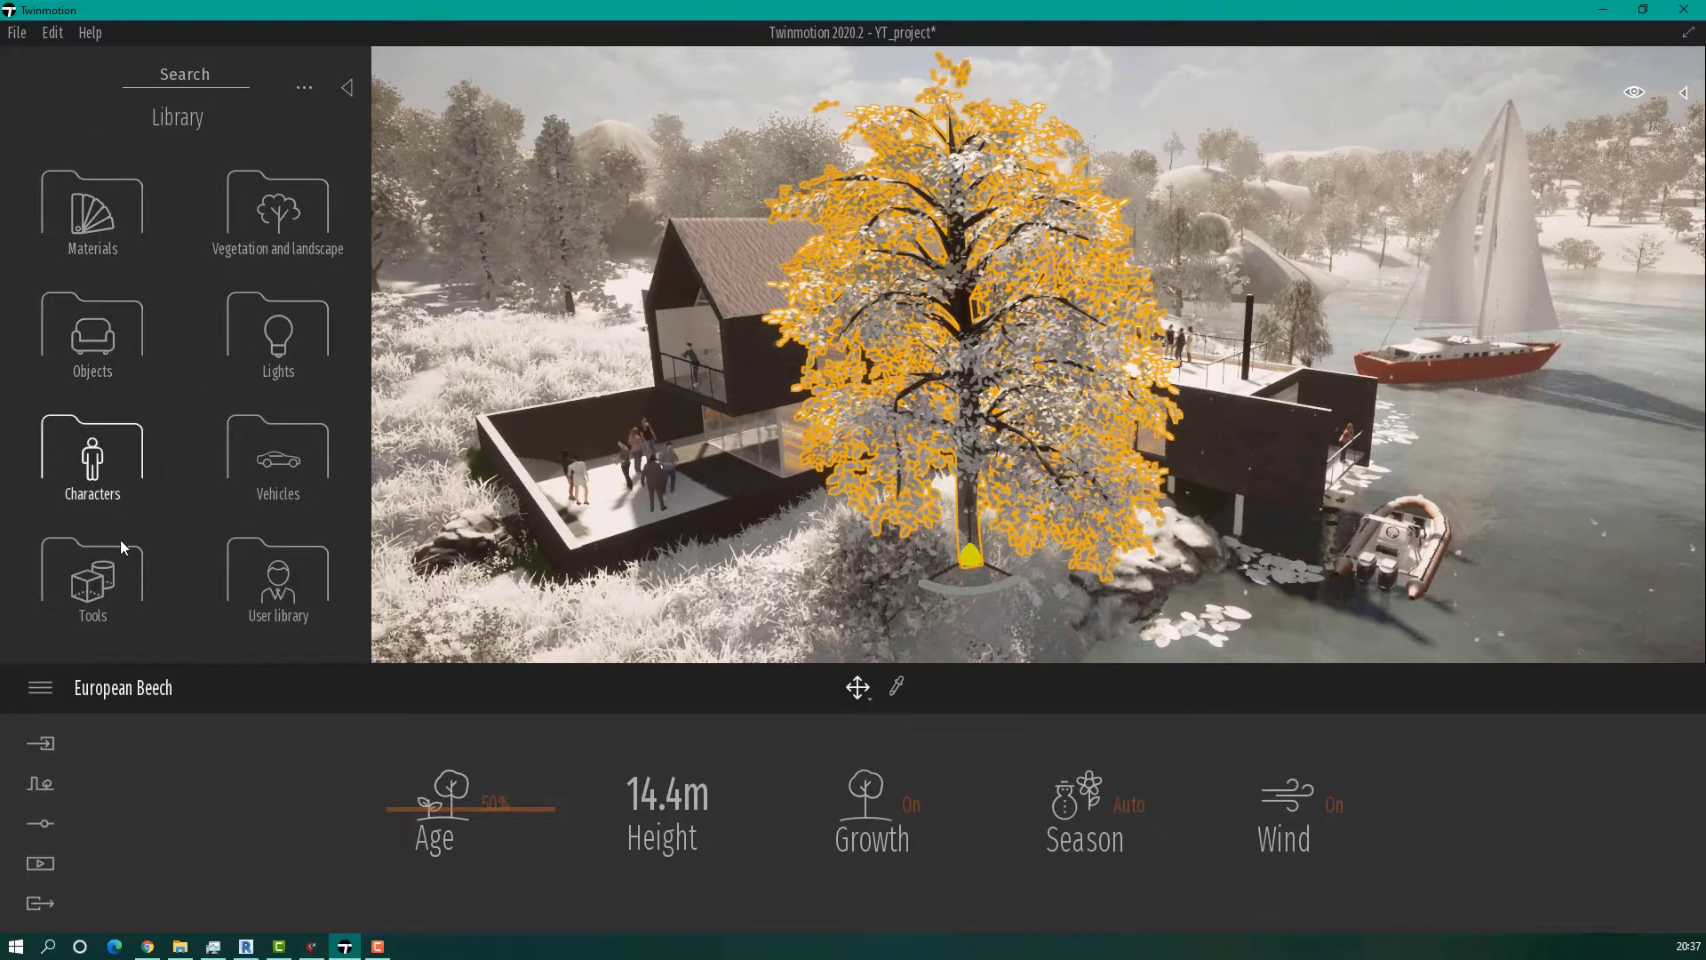
{"action": "left_click", "coordinate": [271, 498]}
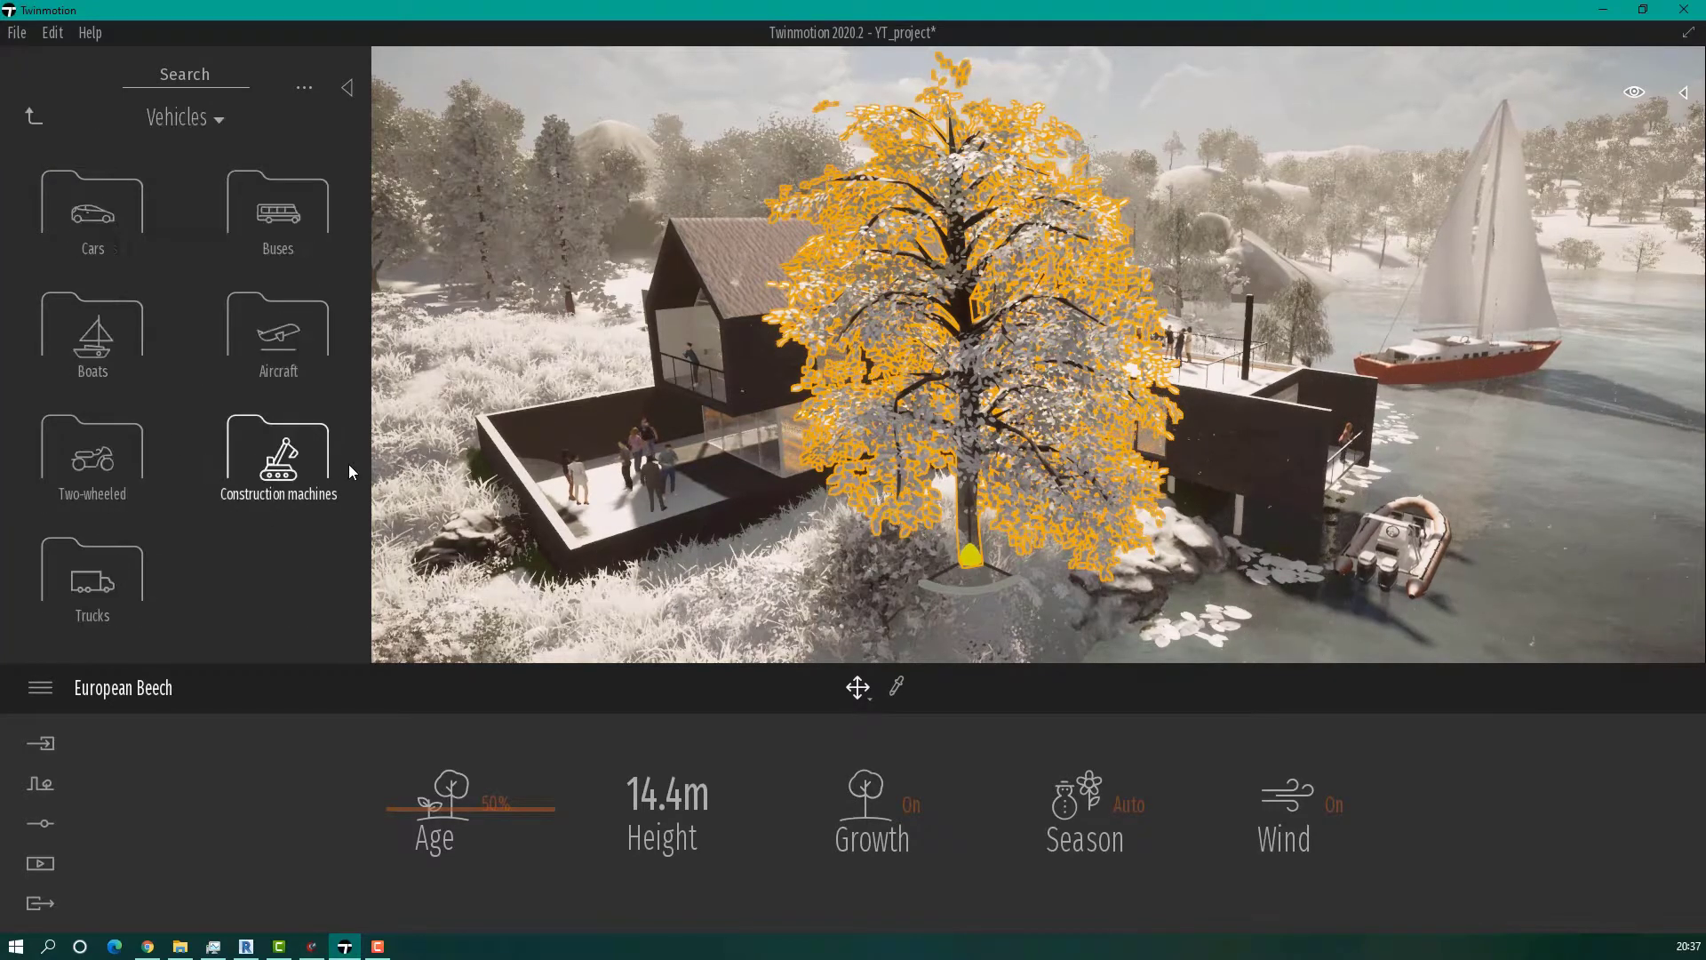
{"action": "left_click", "coordinate": [283, 377]}
{"action": "left_click_drag", "start_coordinate": [105, 232], "coordinate": [1229, 362]}
- Lift the balloon high above the deck and swing the view around the island
{"action": "scroll", "coordinate": [1244, 414], "scroll_direction": "up", "scroll_amount": 3}
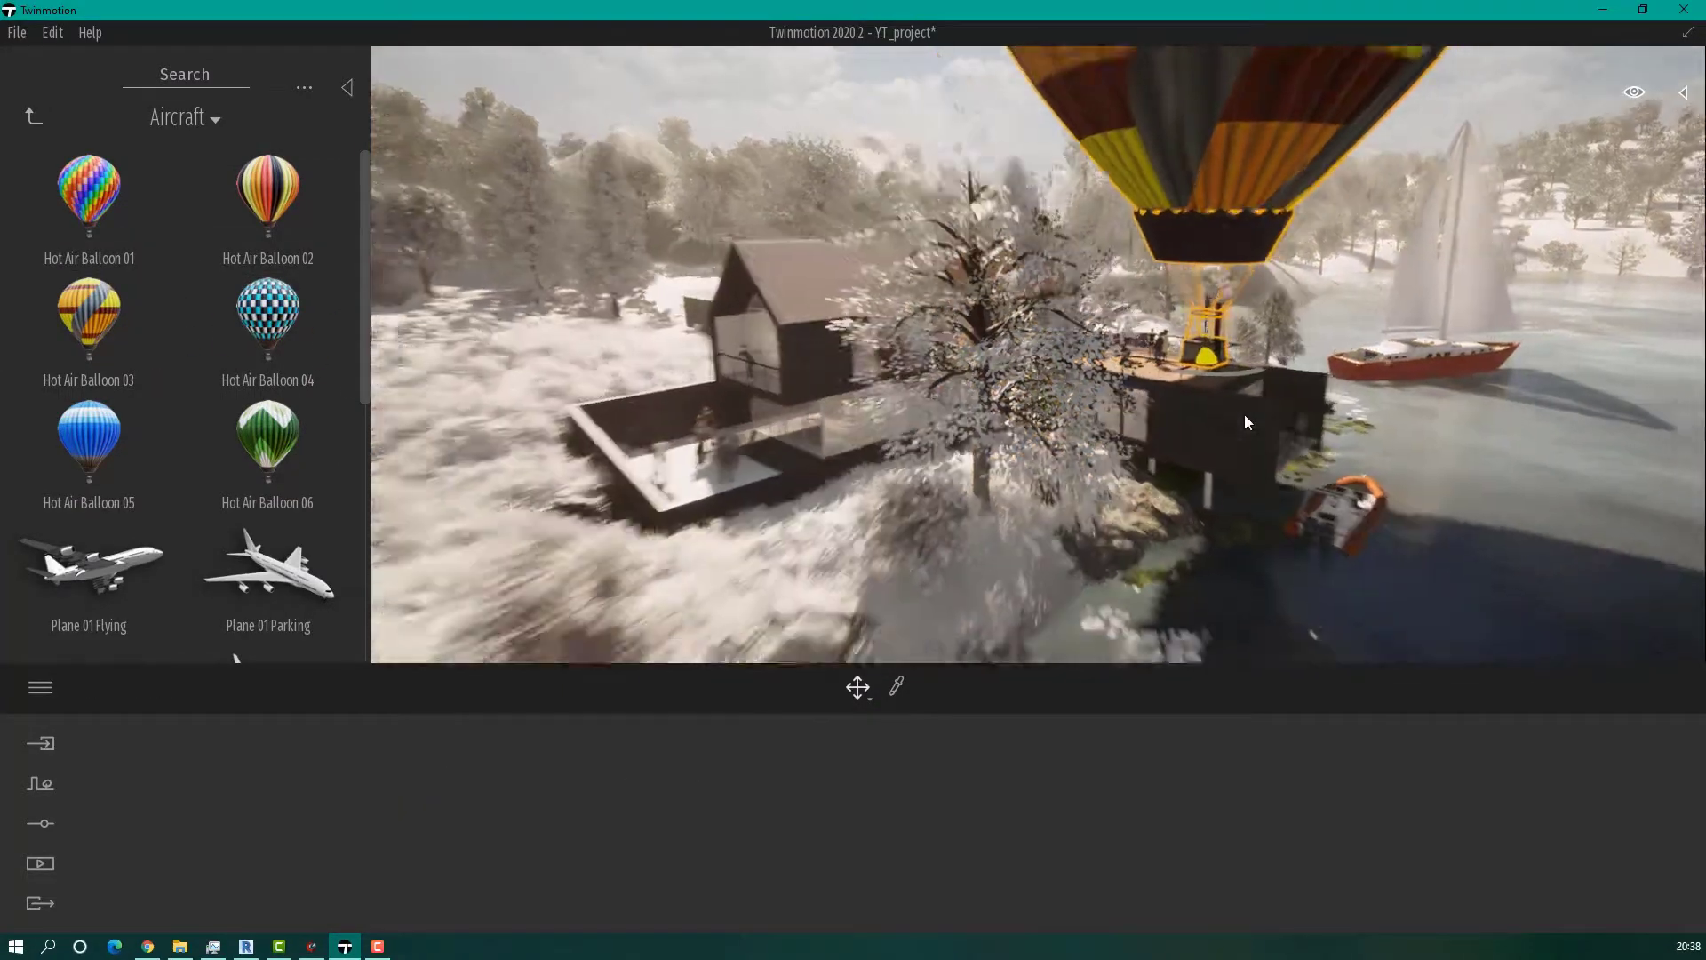
{"action": "scroll", "coordinate": [1244, 414], "scroll_direction": "down", "scroll_amount": 3}
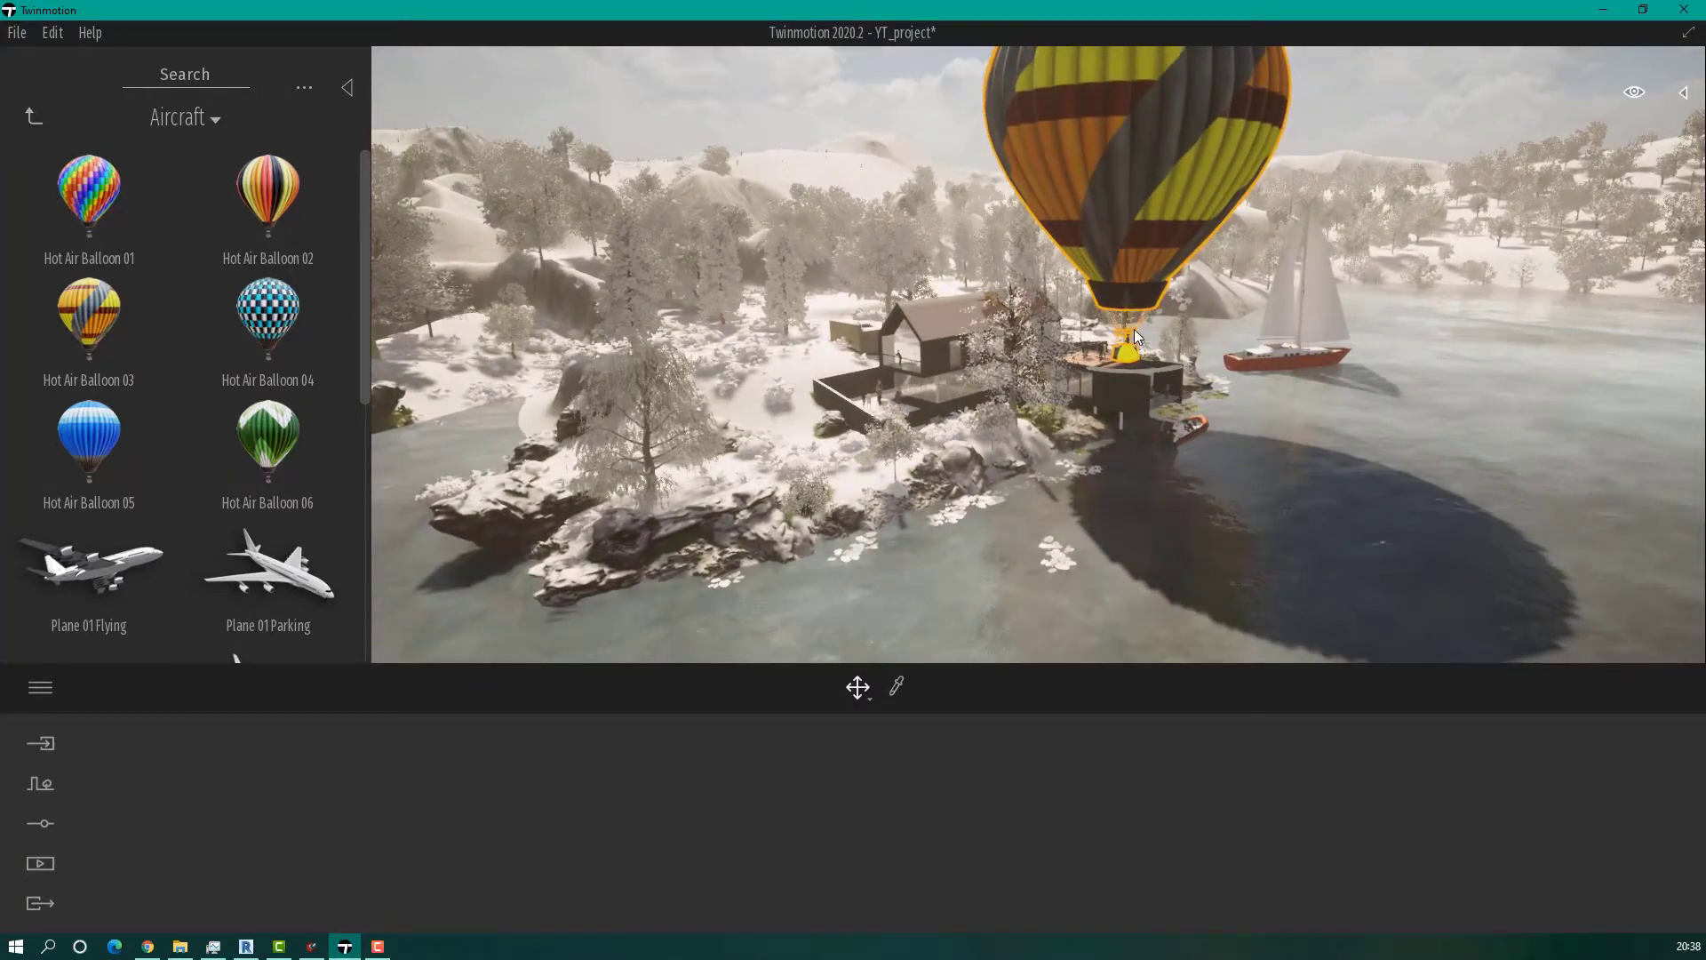
{"action": "left_click_drag", "start_coordinate": [1129, 324], "coordinate": [1133, 113]}
{"action": "right_click_drag", "start_coordinate": [1133, 114], "coordinate": [978, 116]}
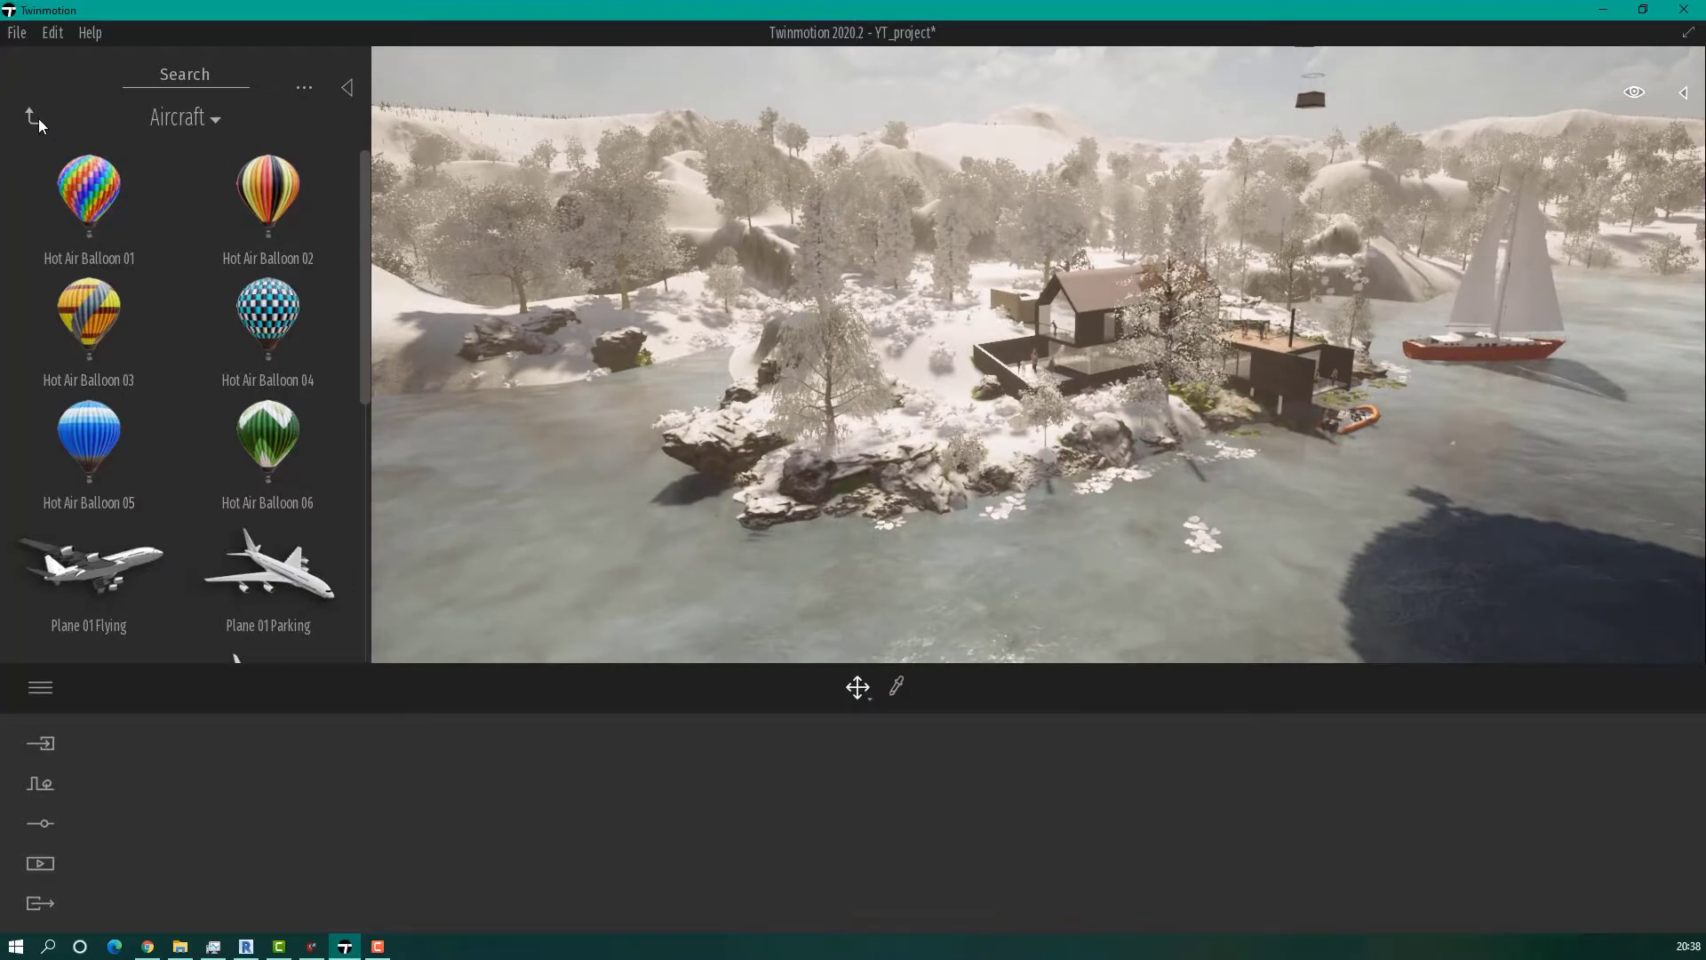
- Browse the Cars collection, then return to the top level of the Library
{"action": "left_click", "coordinate": [37, 118]}
{"action": "left_click", "coordinate": [103, 213]}
{"action": "mouse_move", "coordinate": [267, 485]}
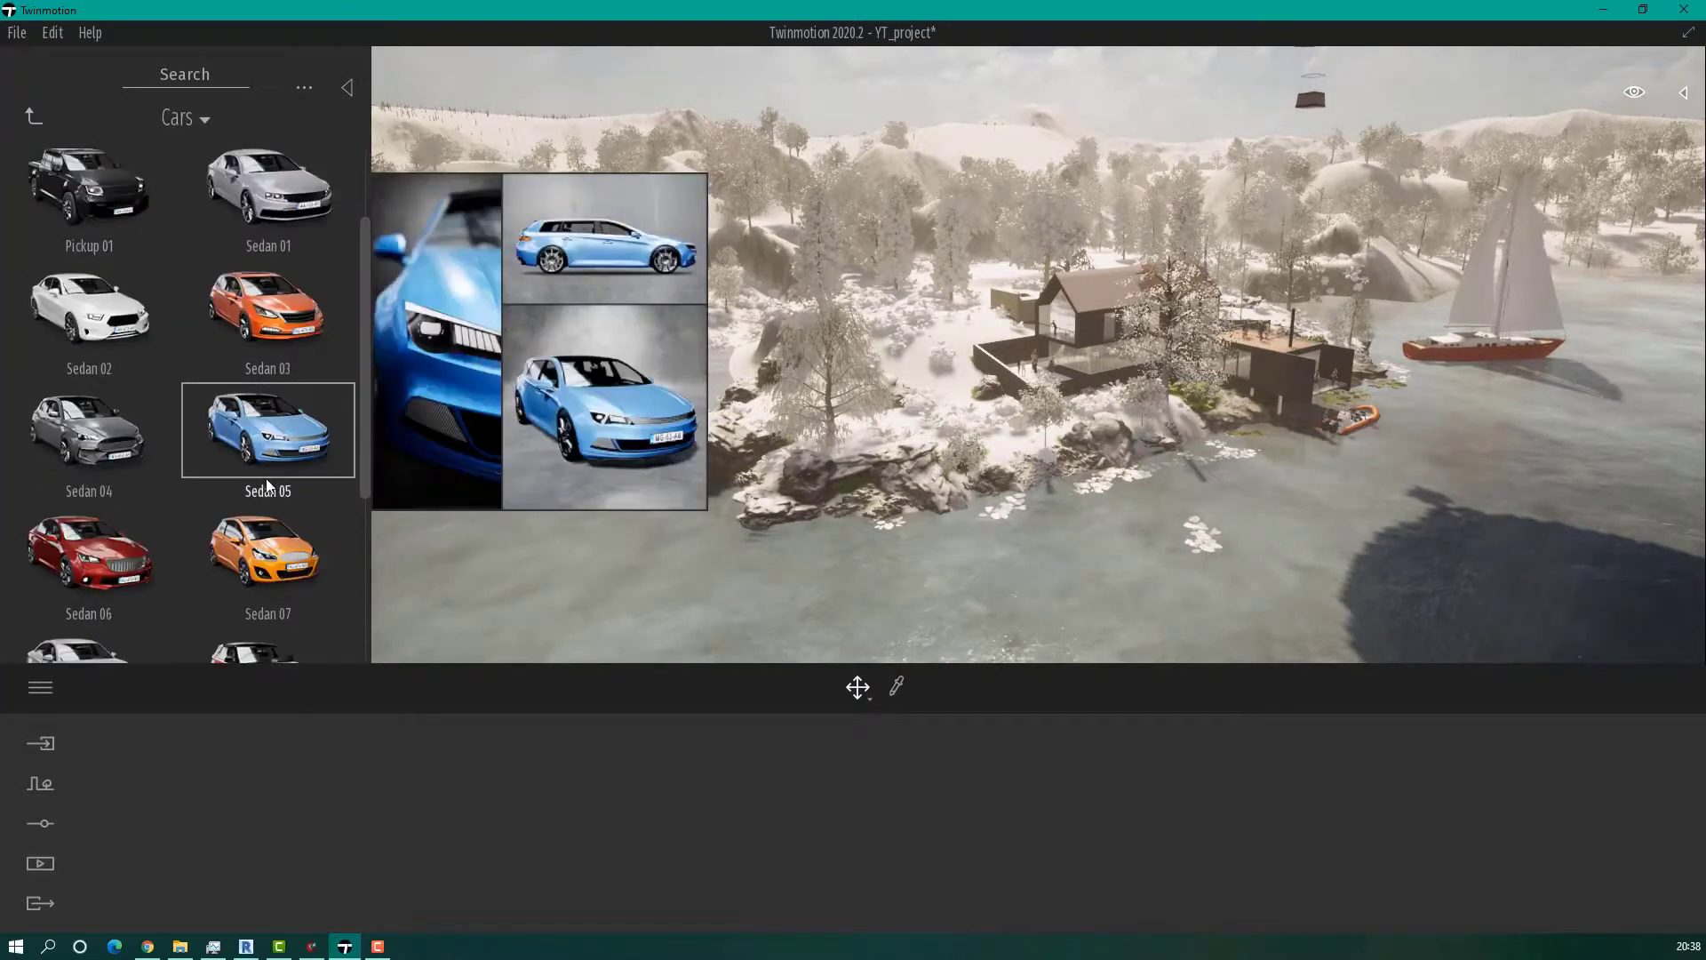
{"action": "scroll", "coordinate": [240, 453], "scroll_direction": "down", "scroll_amount": 3}
{"action": "left_click", "coordinate": [38, 116]}
{"action": "left_click", "coordinate": [33, 121]}
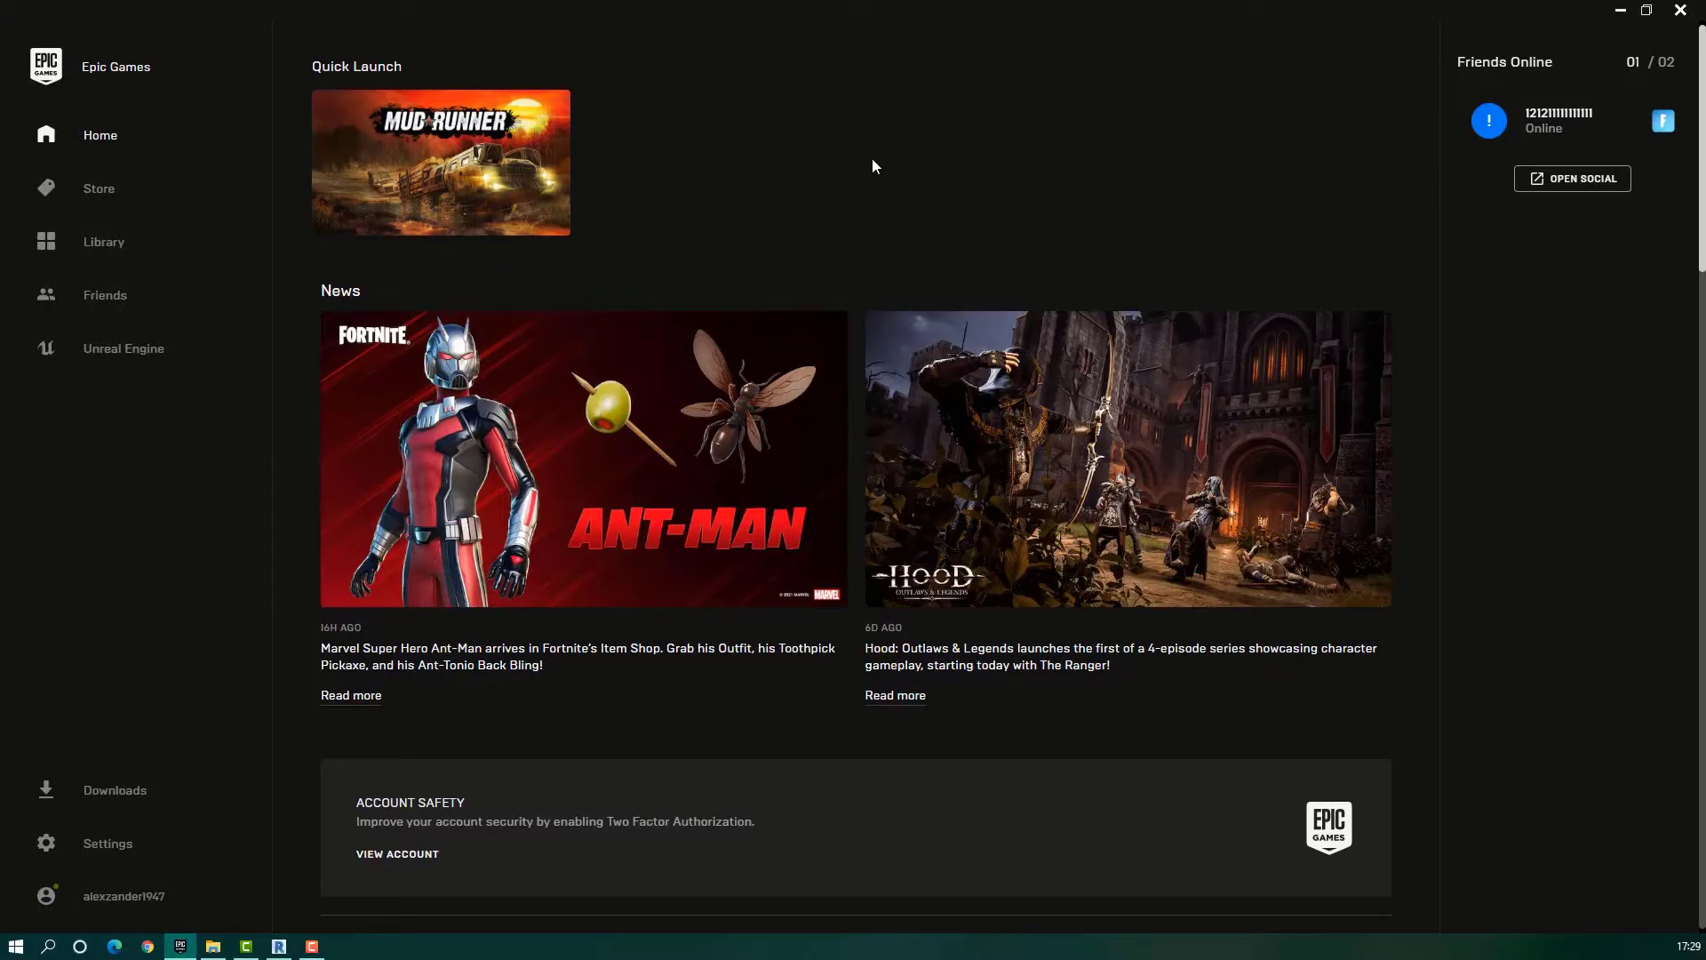
- Go to Unreal Engine > Twinmotion in the launcher and review the install options
{"action": "left_click", "coordinate": [122, 351]}
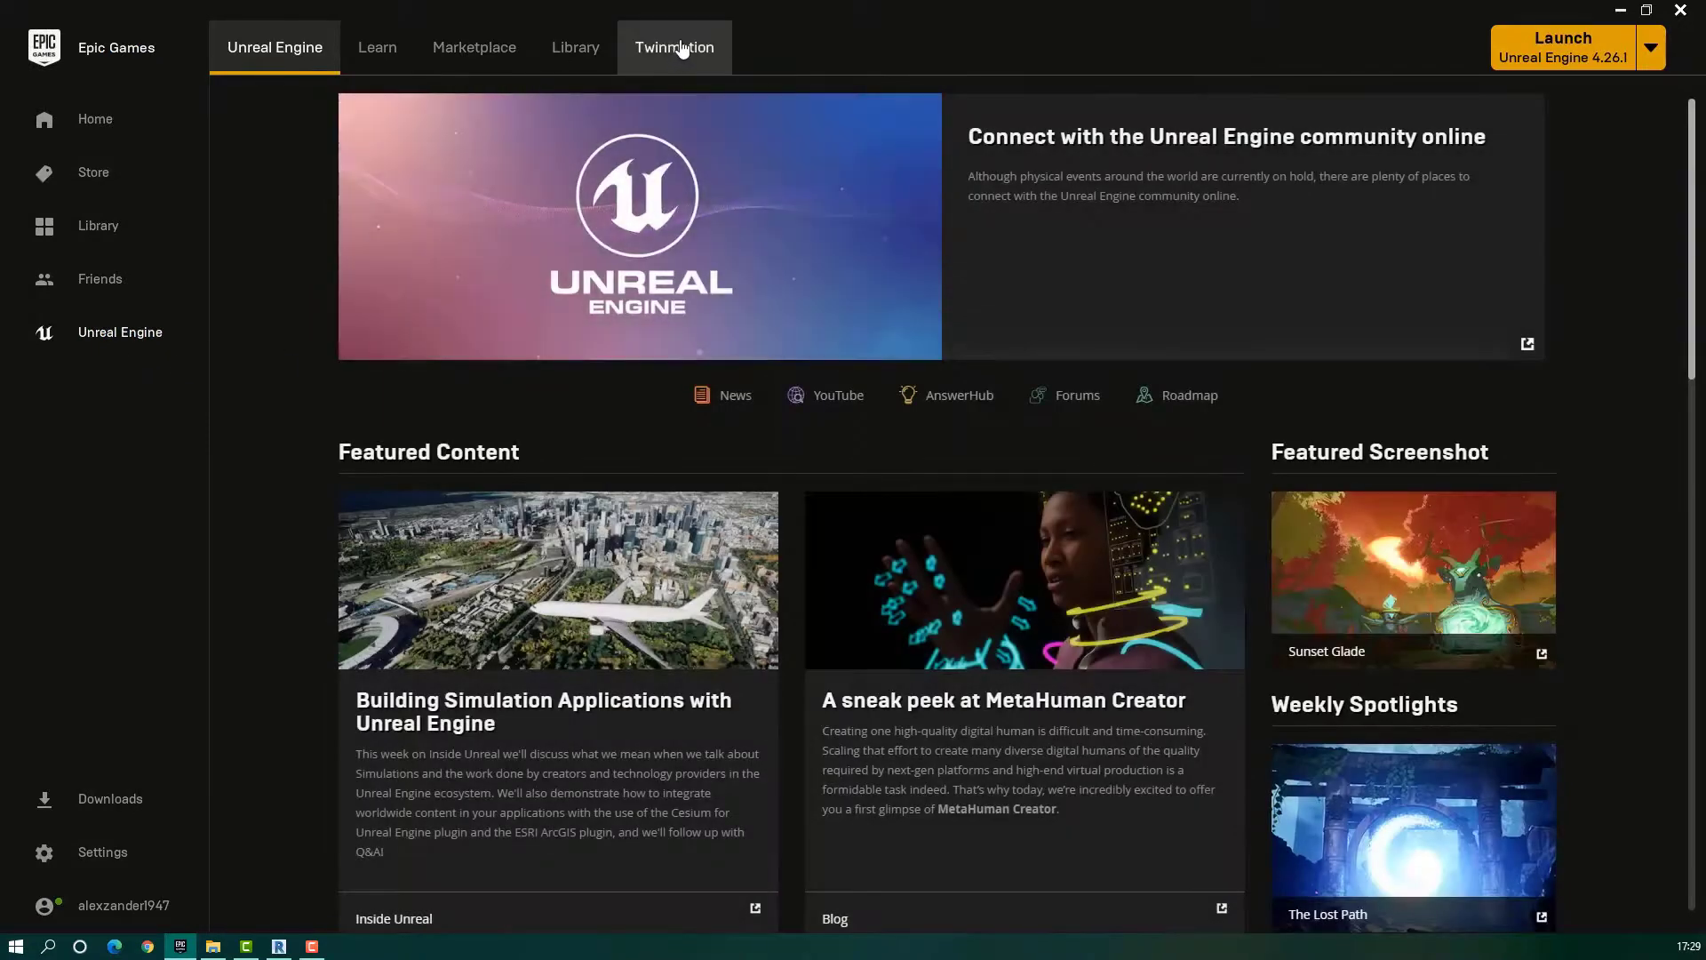
{"action": "left_click", "coordinate": [679, 49]}
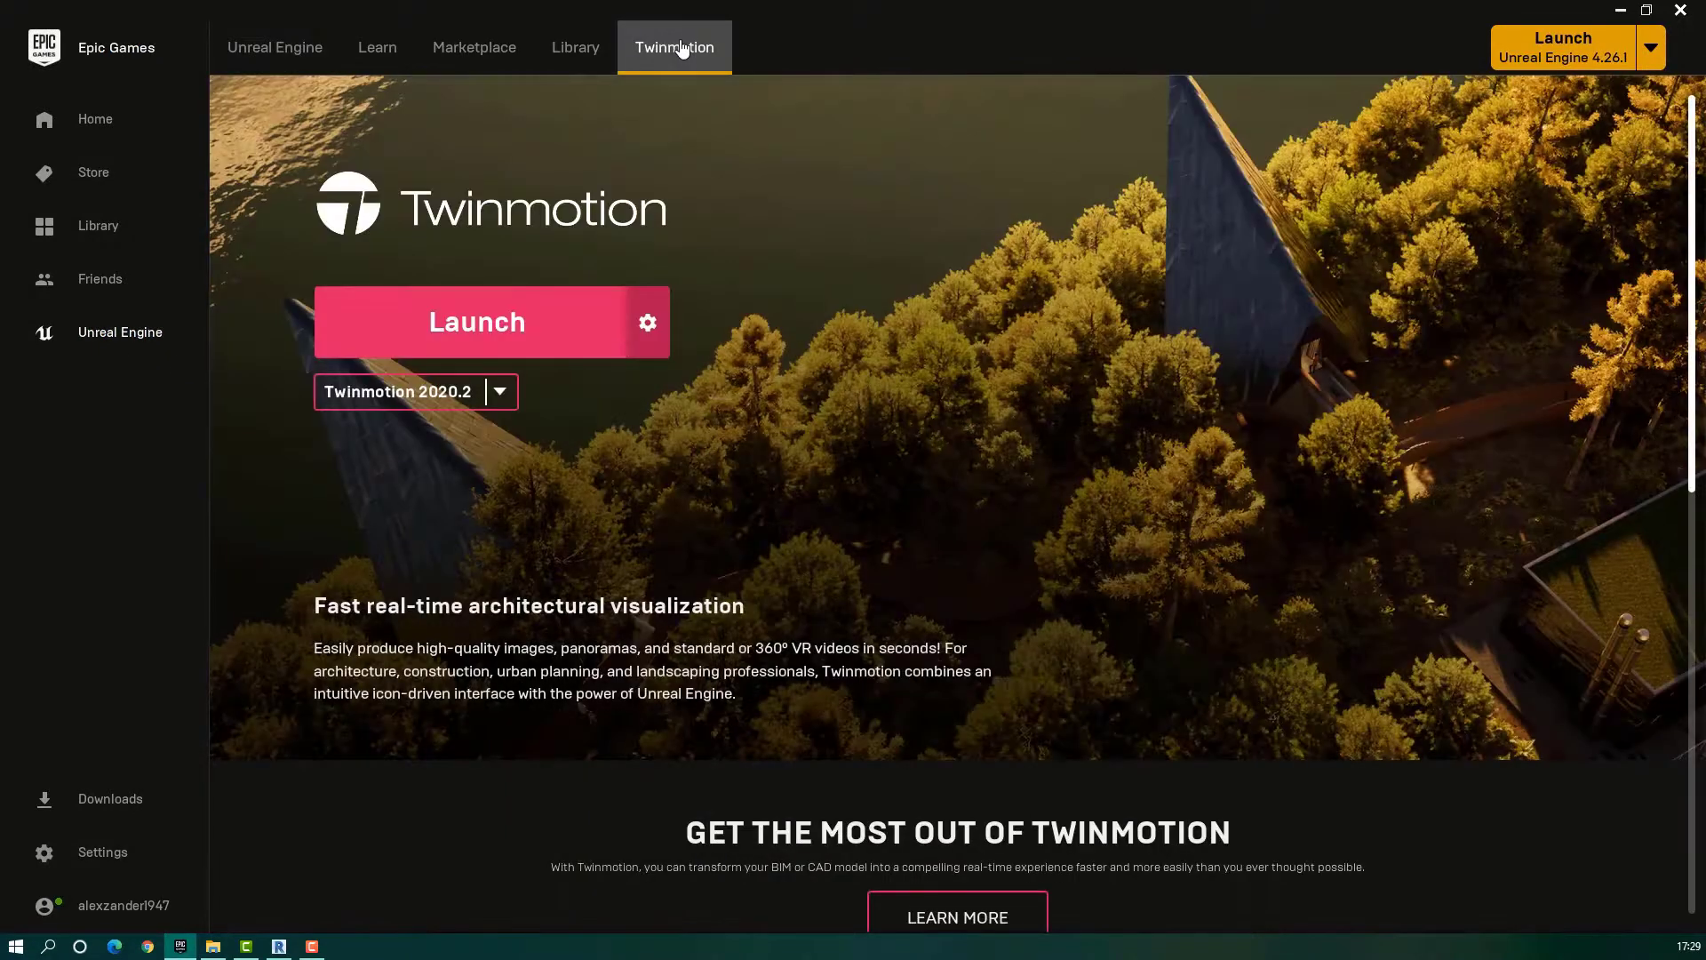
{"action": "left_click", "coordinate": [648, 324]}
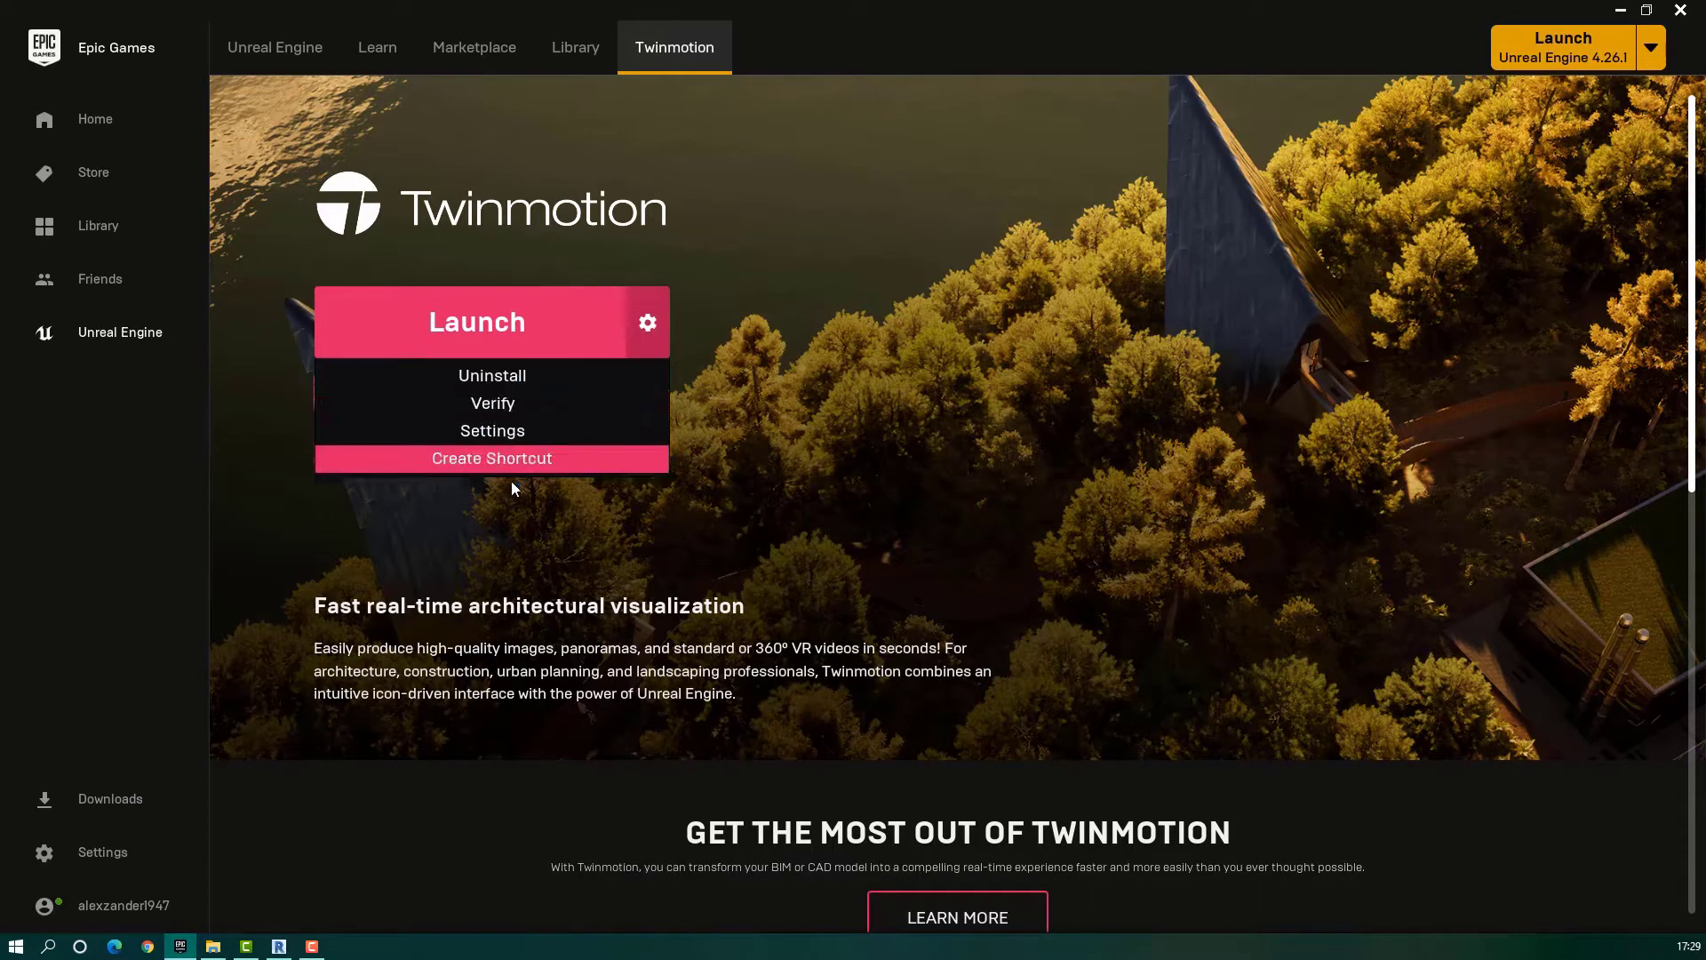
{"action": "left_click", "coordinate": [765, 326]}
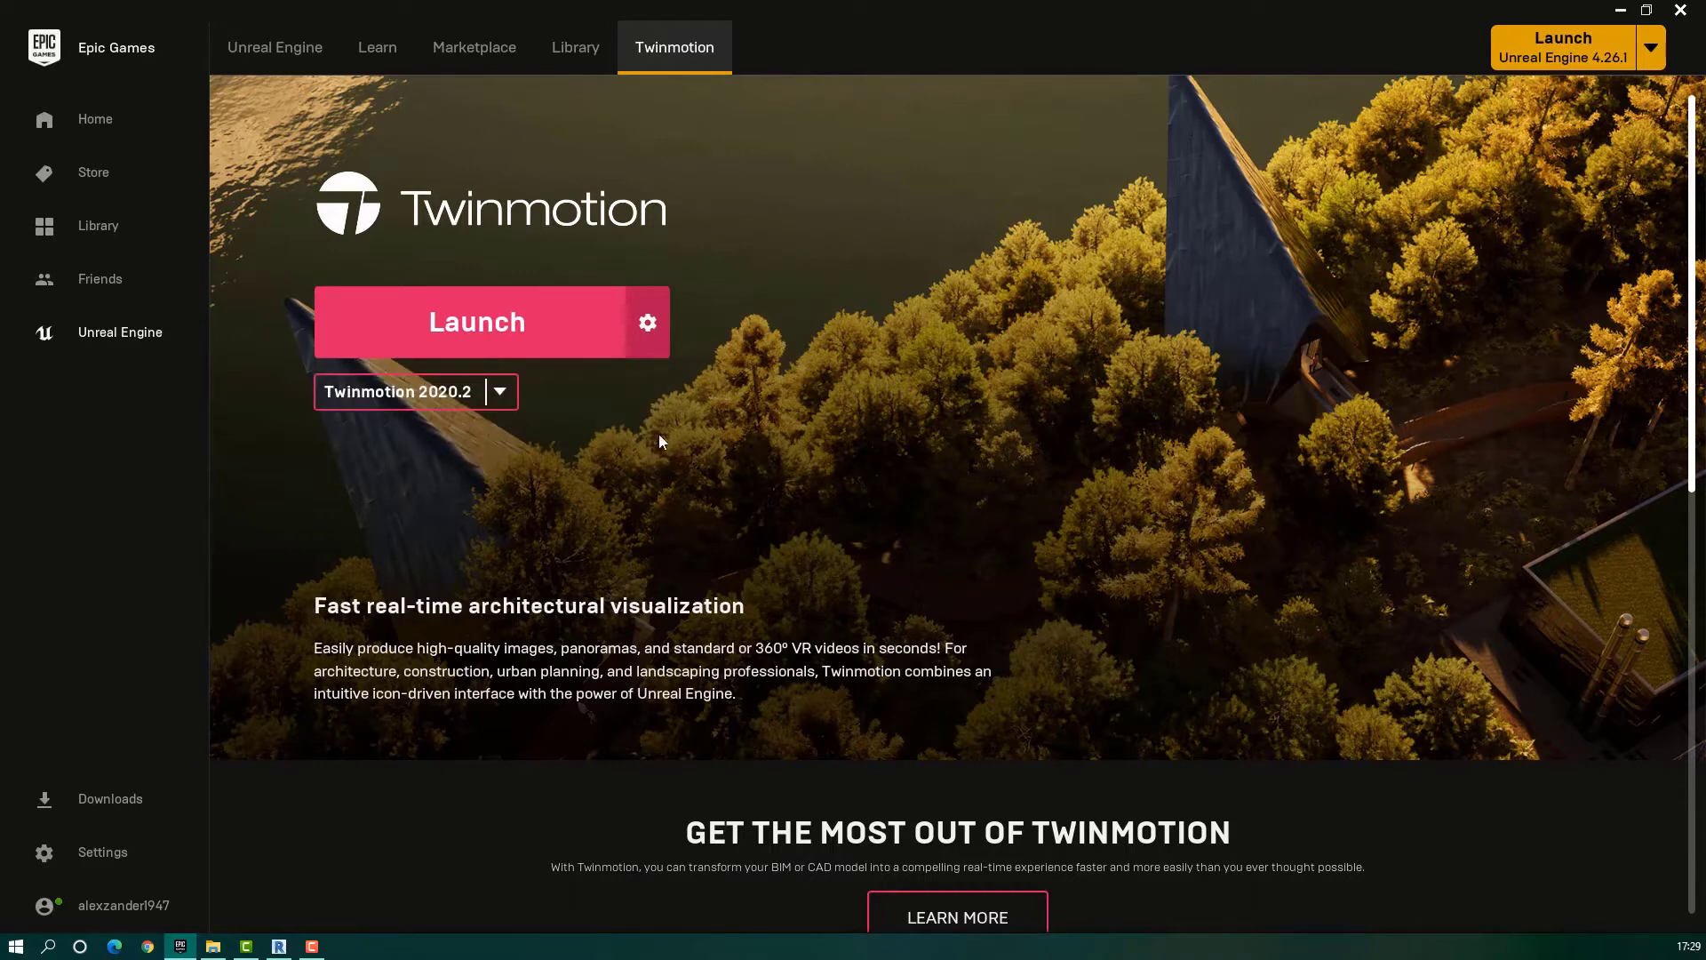
- Scroll down to Twinmotion Plugins and open the plugins download page
{"action": "scroll", "coordinate": [659, 434], "scroll_direction": "down", "scroll_amount": 2}
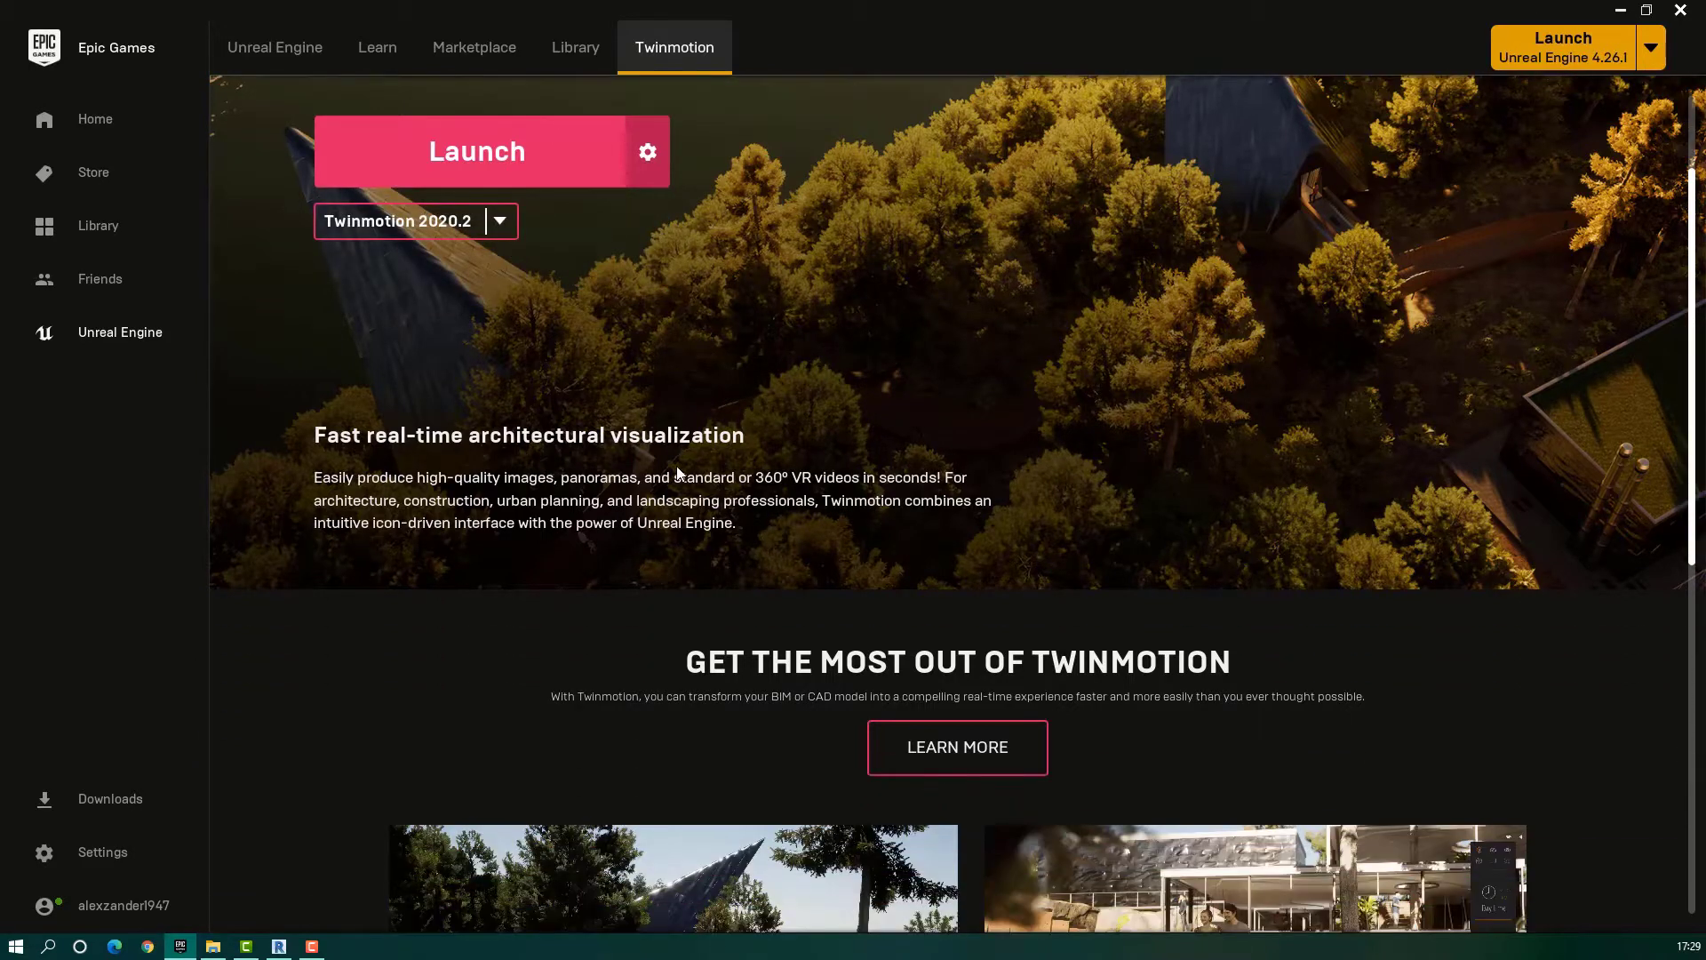
{"action": "scroll", "coordinate": [677, 471], "scroll_direction": "down", "scroll_amount": 10}
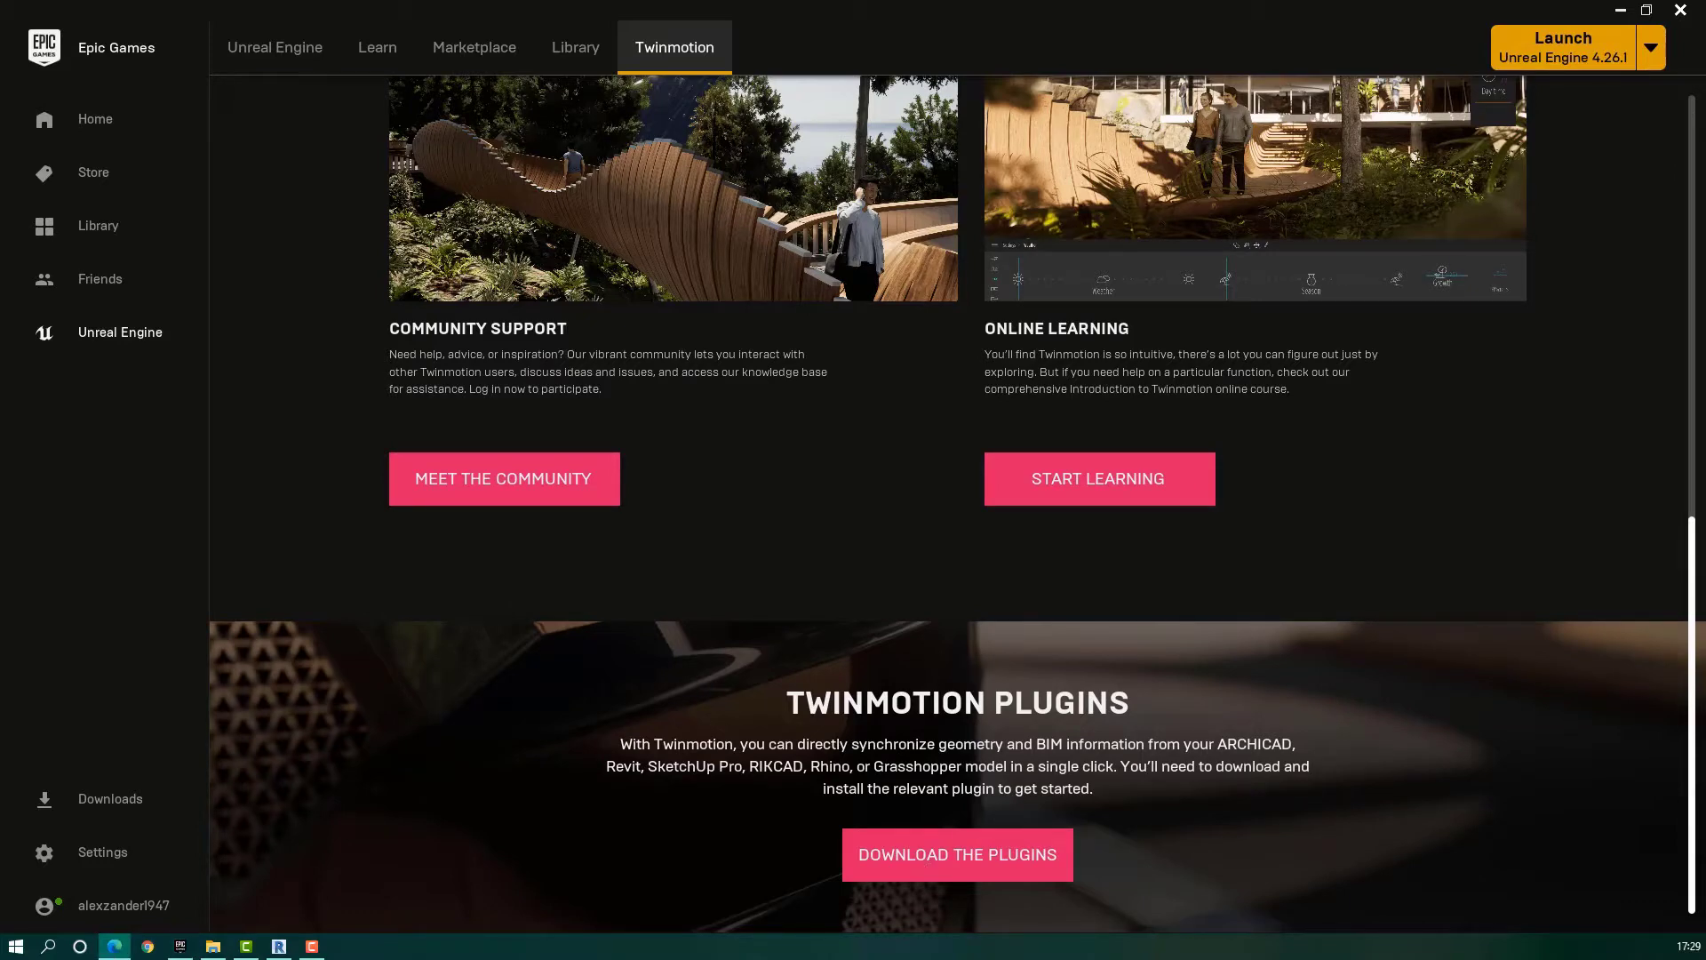
{"action": "left_click", "coordinate": [957, 854]}
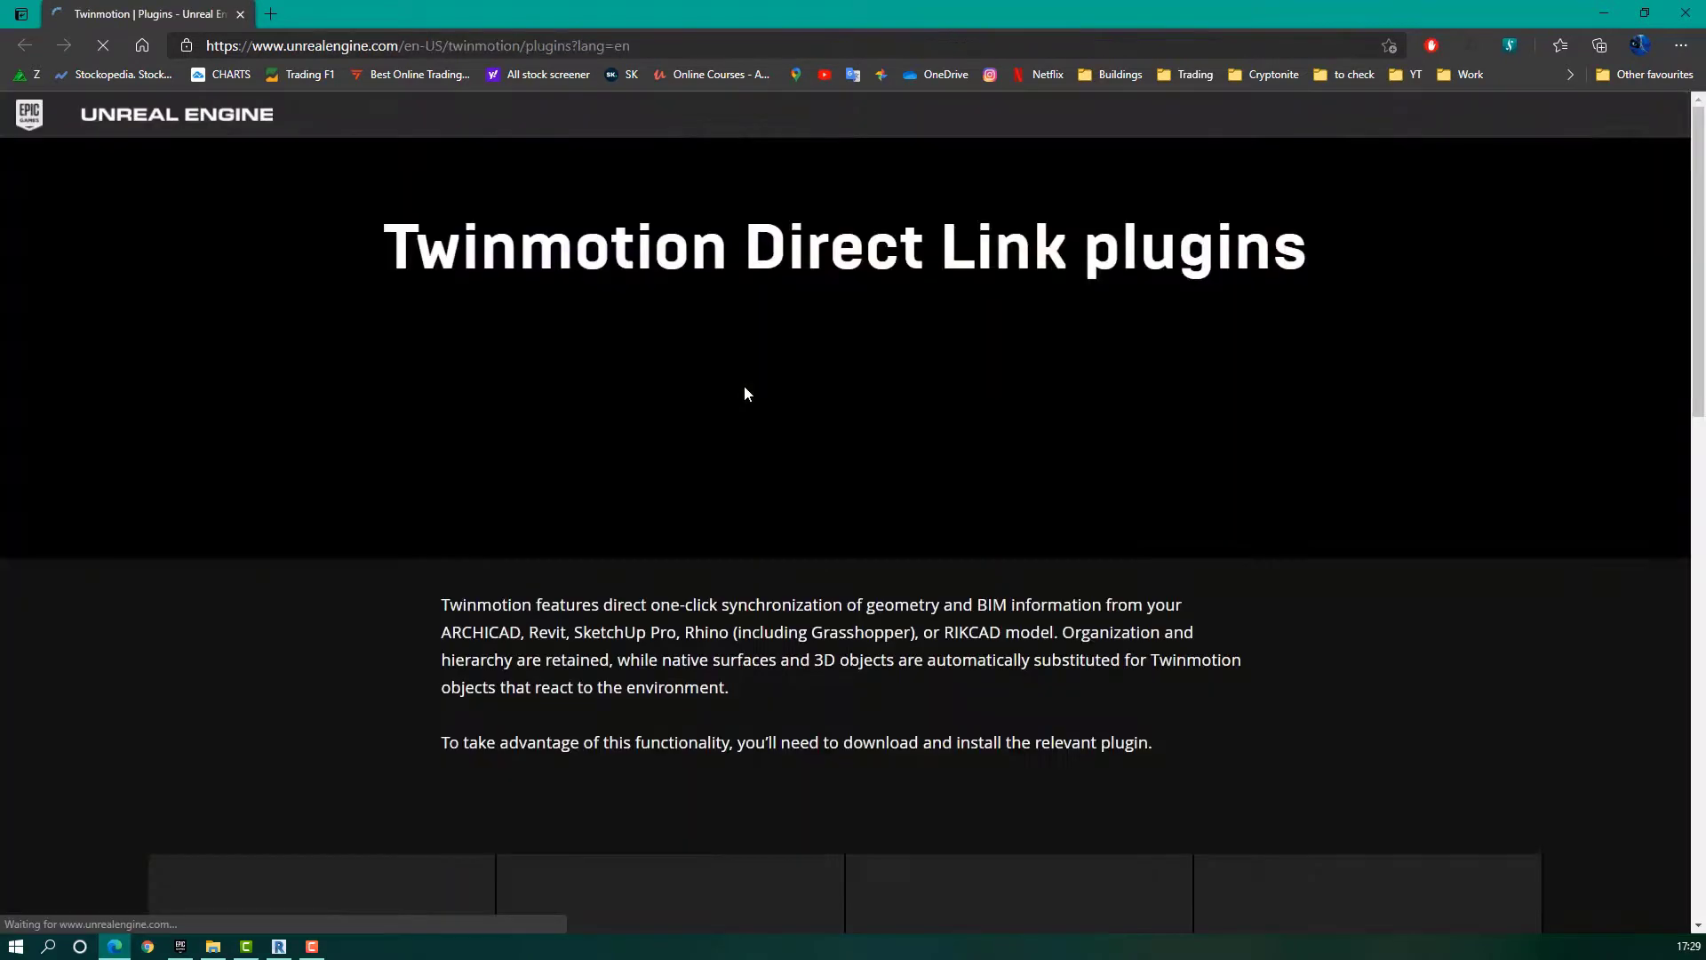
- Download the 2020.2_DirectLink installer using DOWNLOAD NOW under Direct Link for Revit
{"action": "scroll", "coordinate": [724, 569], "scroll_direction": "down", "scroll_amount": 10}
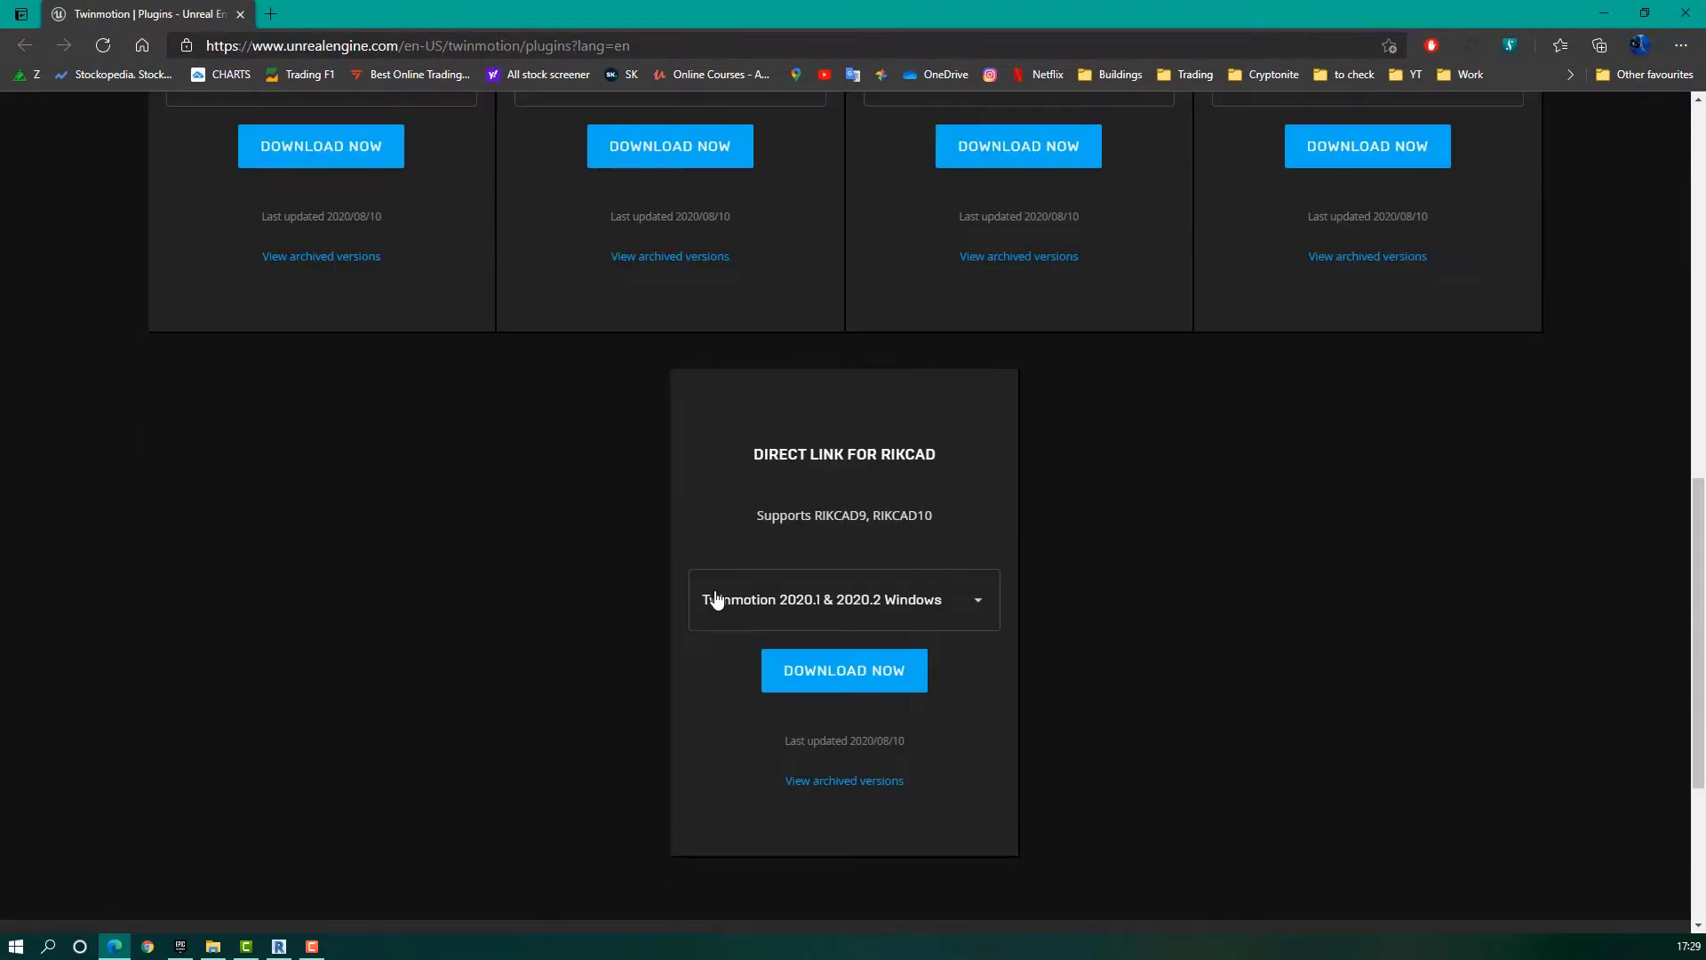
{"action": "scroll", "coordinate": [764, 708], "scroll_direction": "up", "scroll_amount": 6}
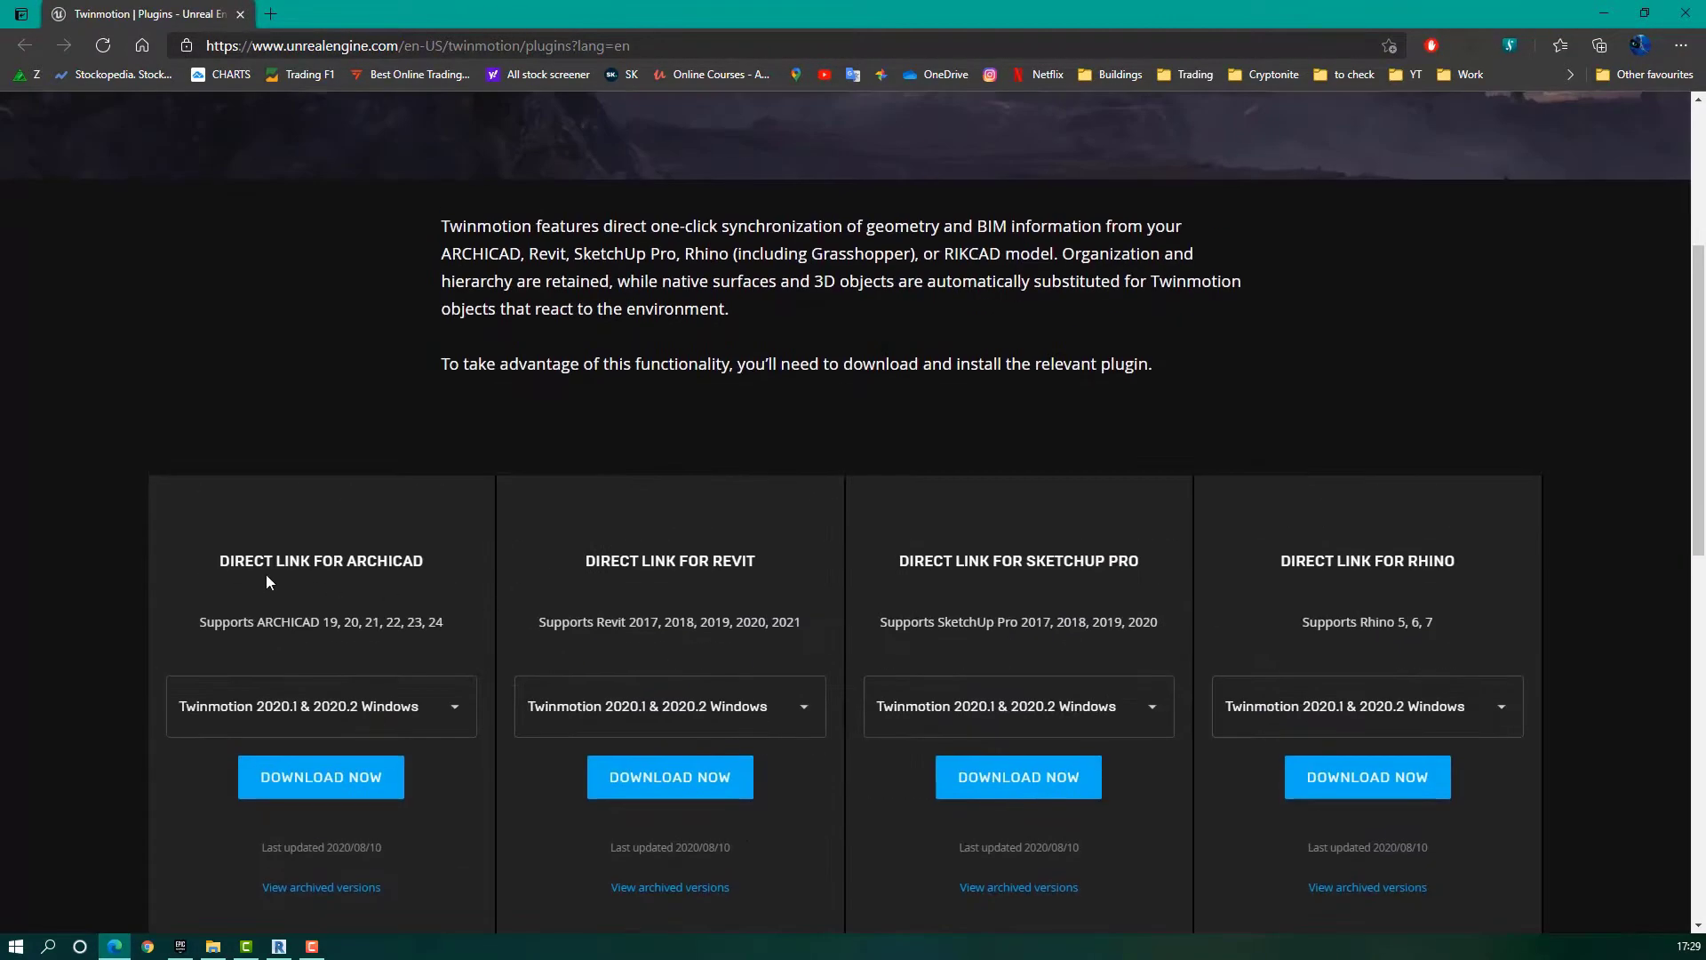
{"action": "scroll", "coordinate": [743, 675], "scroll_direction": "down", "scroll_amount": 2}
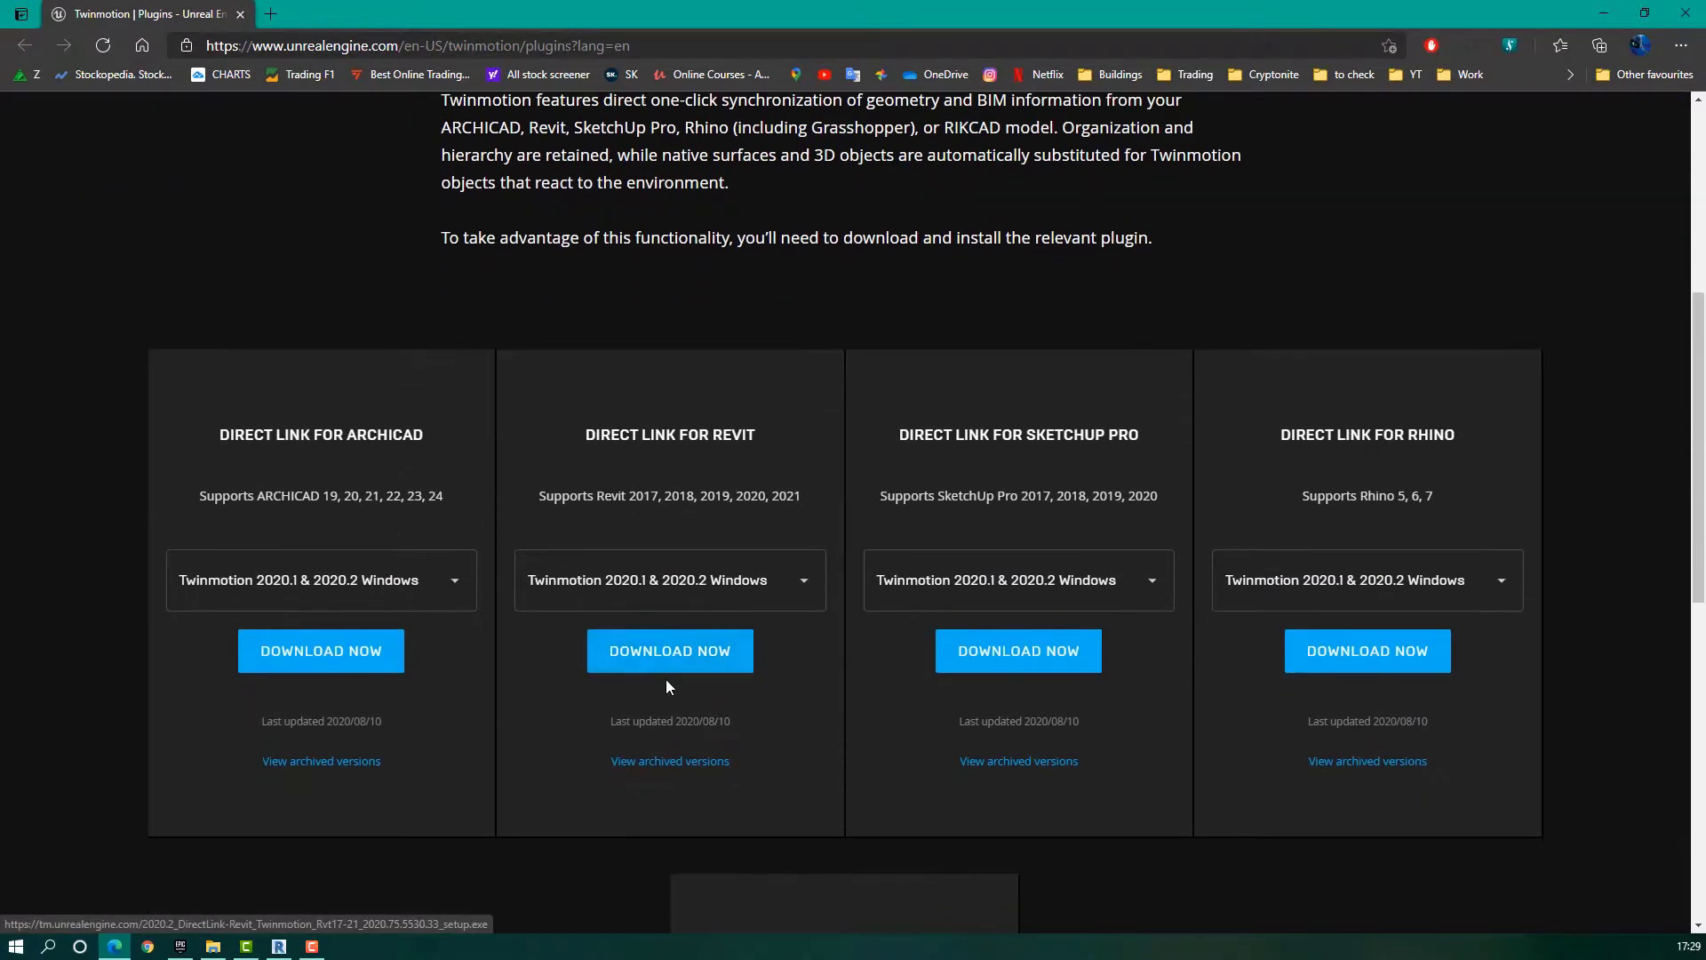
{"action": "left_click", "coordinate": [671, 662]}
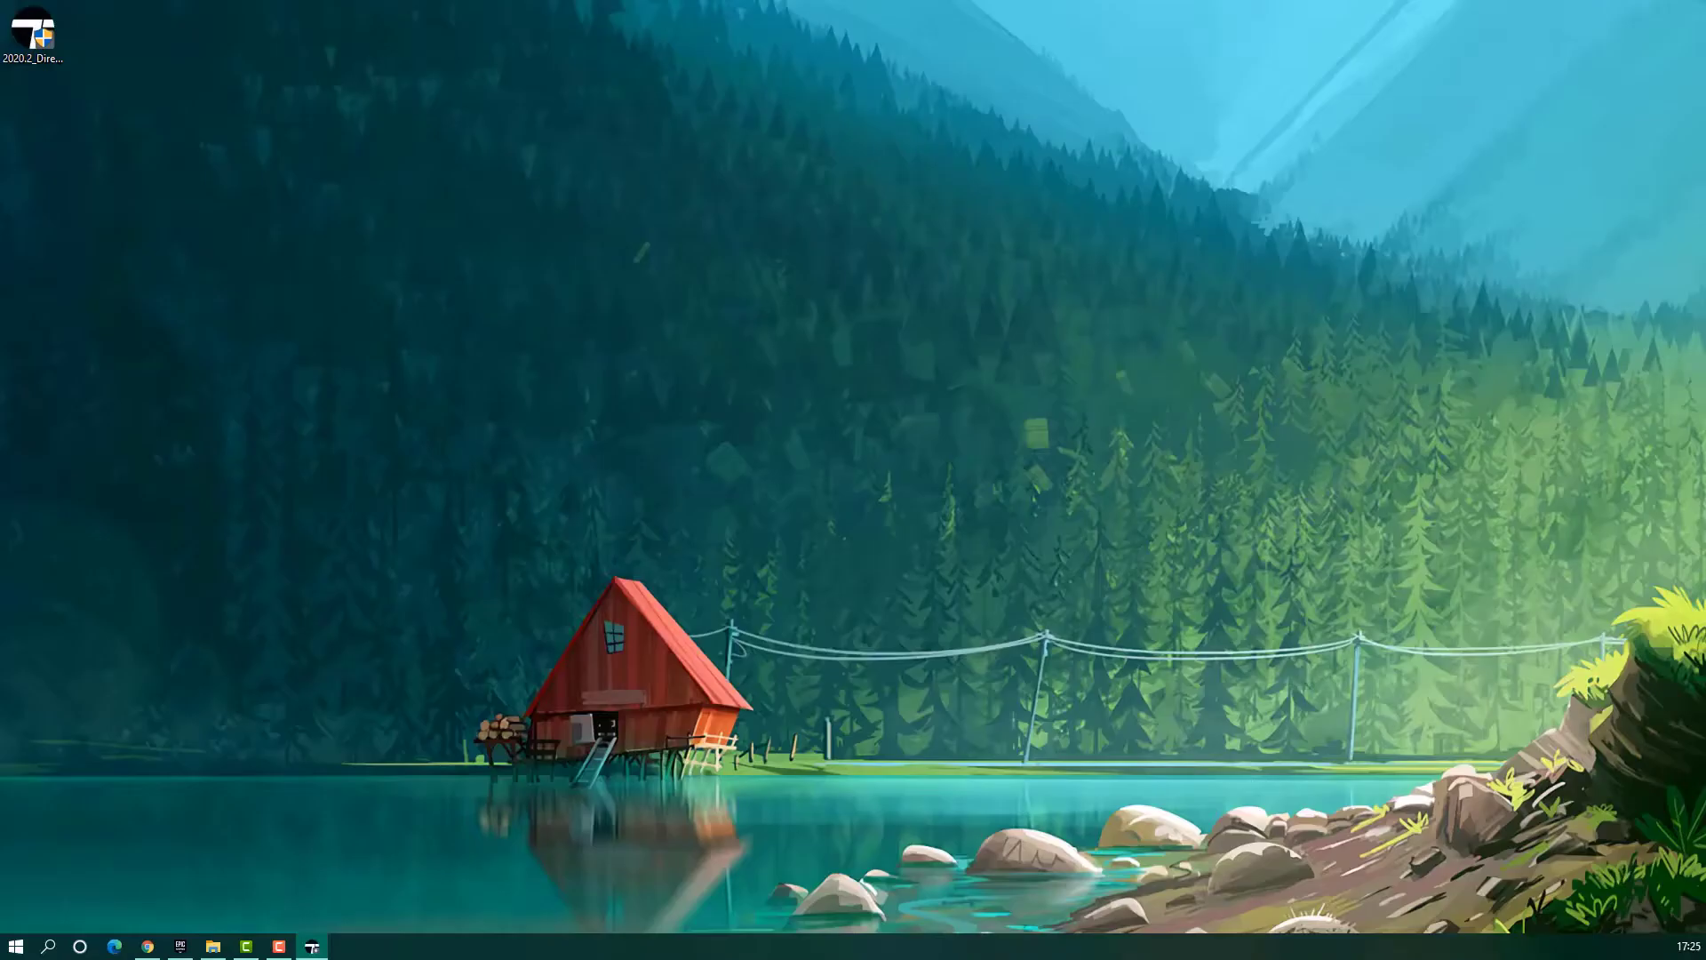
- Run the Direct Link setup, accepting the licence, installing for anyone, and selecting Revit 2020
{"action": "left_click", "coordinate": [999, 543]}
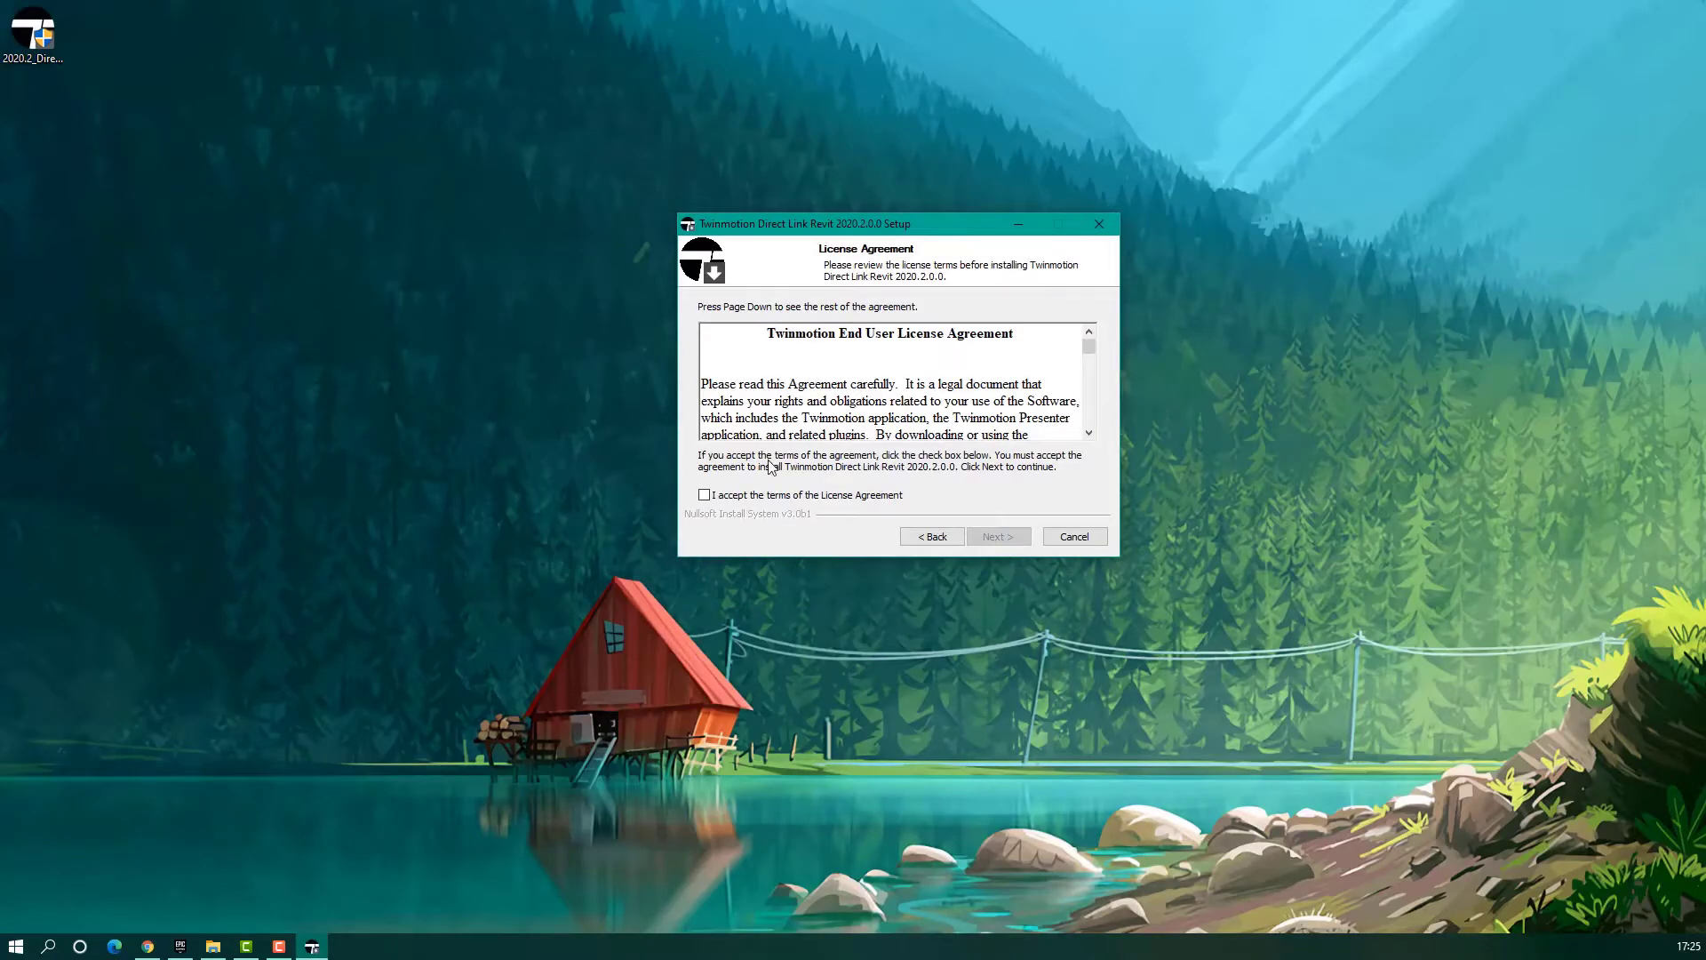
{"action": "left_click", "coordinate": [777, 496]}
{"action": "left_click", "coordinate": [1004, 538]}
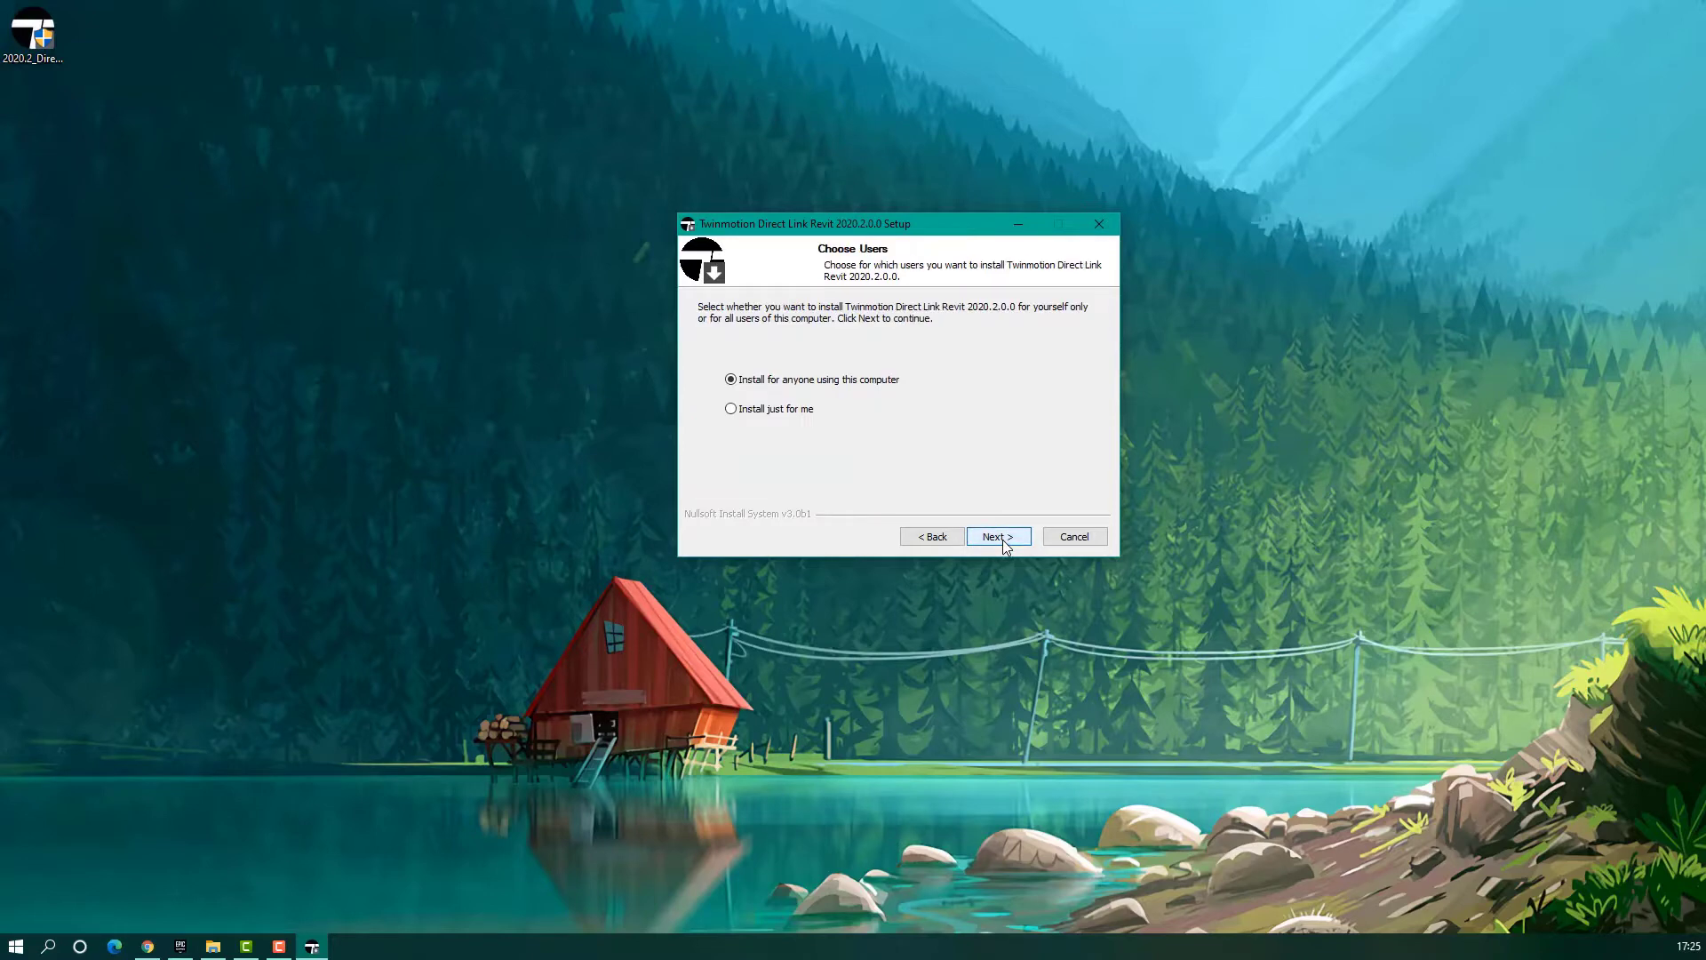
{"action": "left_click", "coordinate": [1004, 539]}
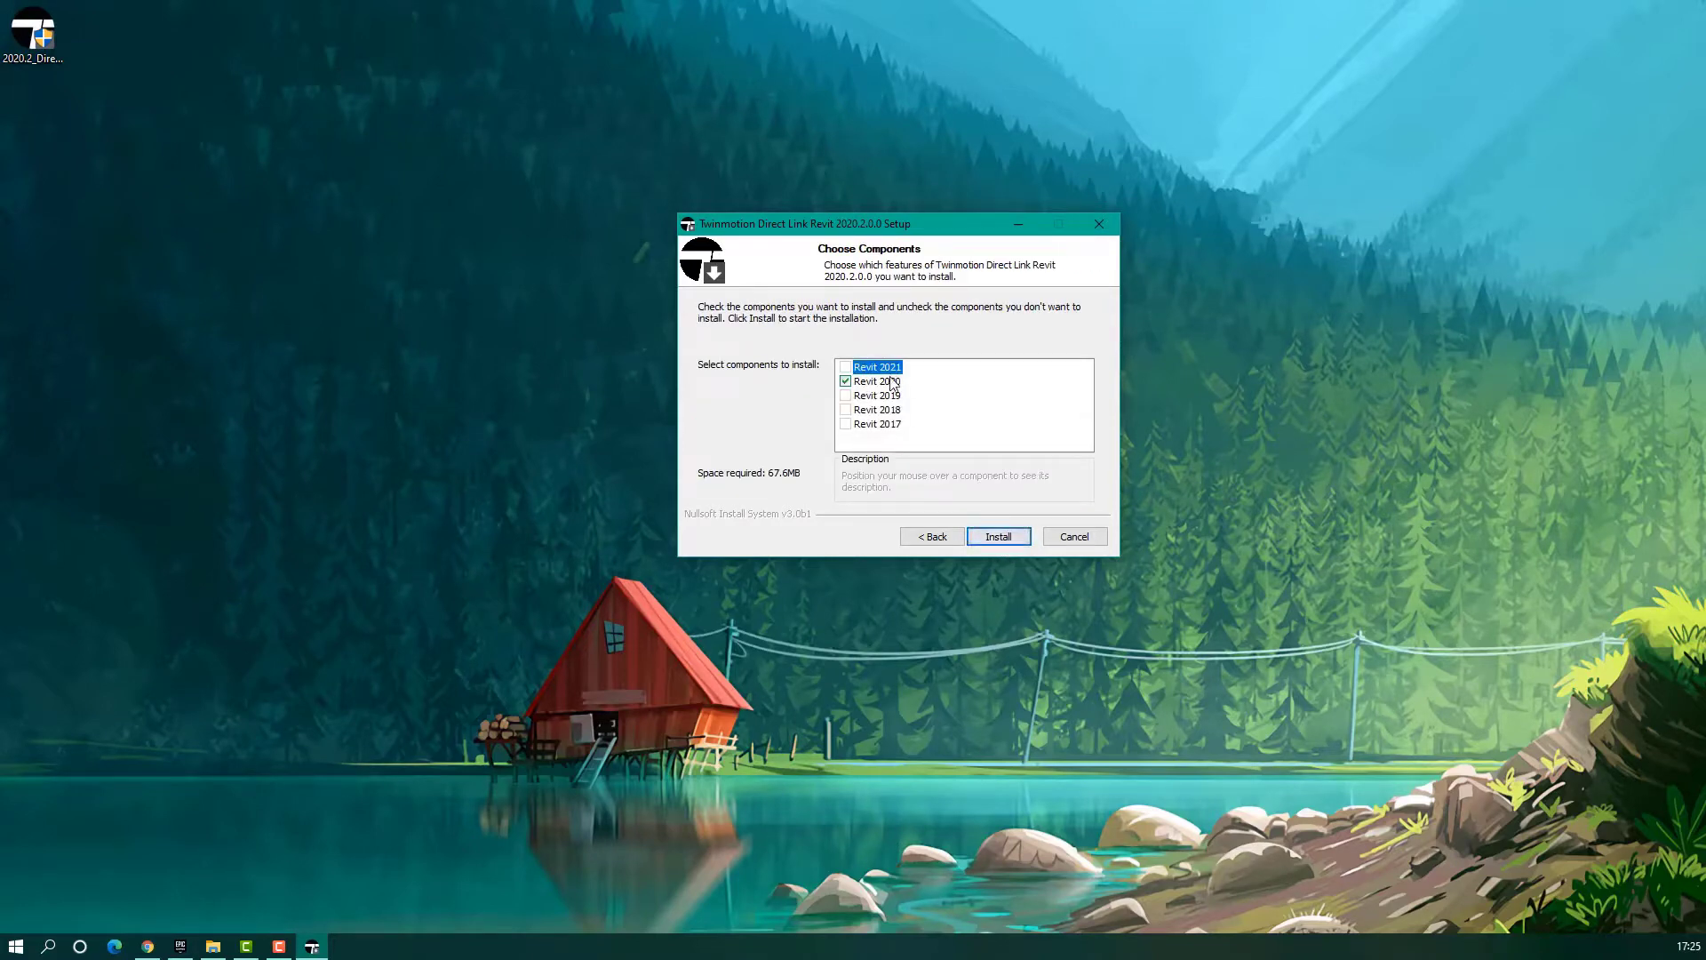
{"action": "left_click", "coordinate": [996, 537]}
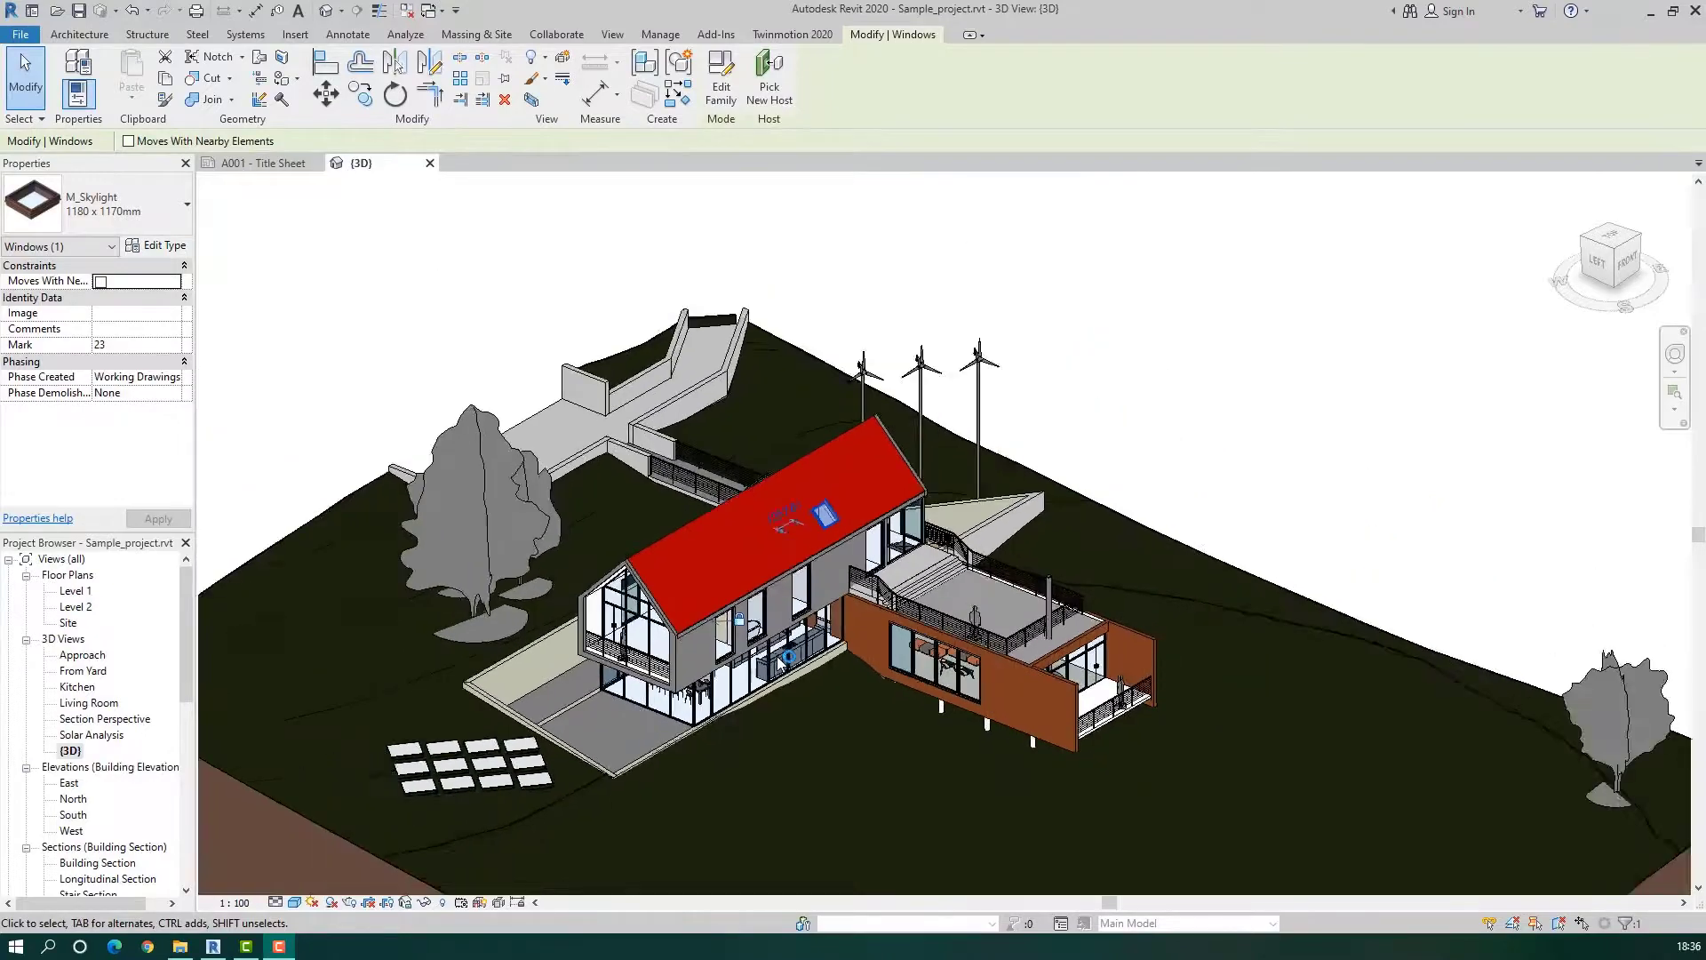
- Orbit around the house to view it from other sides, clearing the skylight selection
{"action": "scroll", "coordinate": [766, 622], "scroll_direction": "up", "scroll_amount": 2}
{"action": "middle_click_drag", "start_coordinate": [737, 684], "coordinate": [1102, 613], "text": "shift"}
{"action": "scroll", "coordinate": [983, 464], "scroll_direction": "down", "scroll_amount": 4}
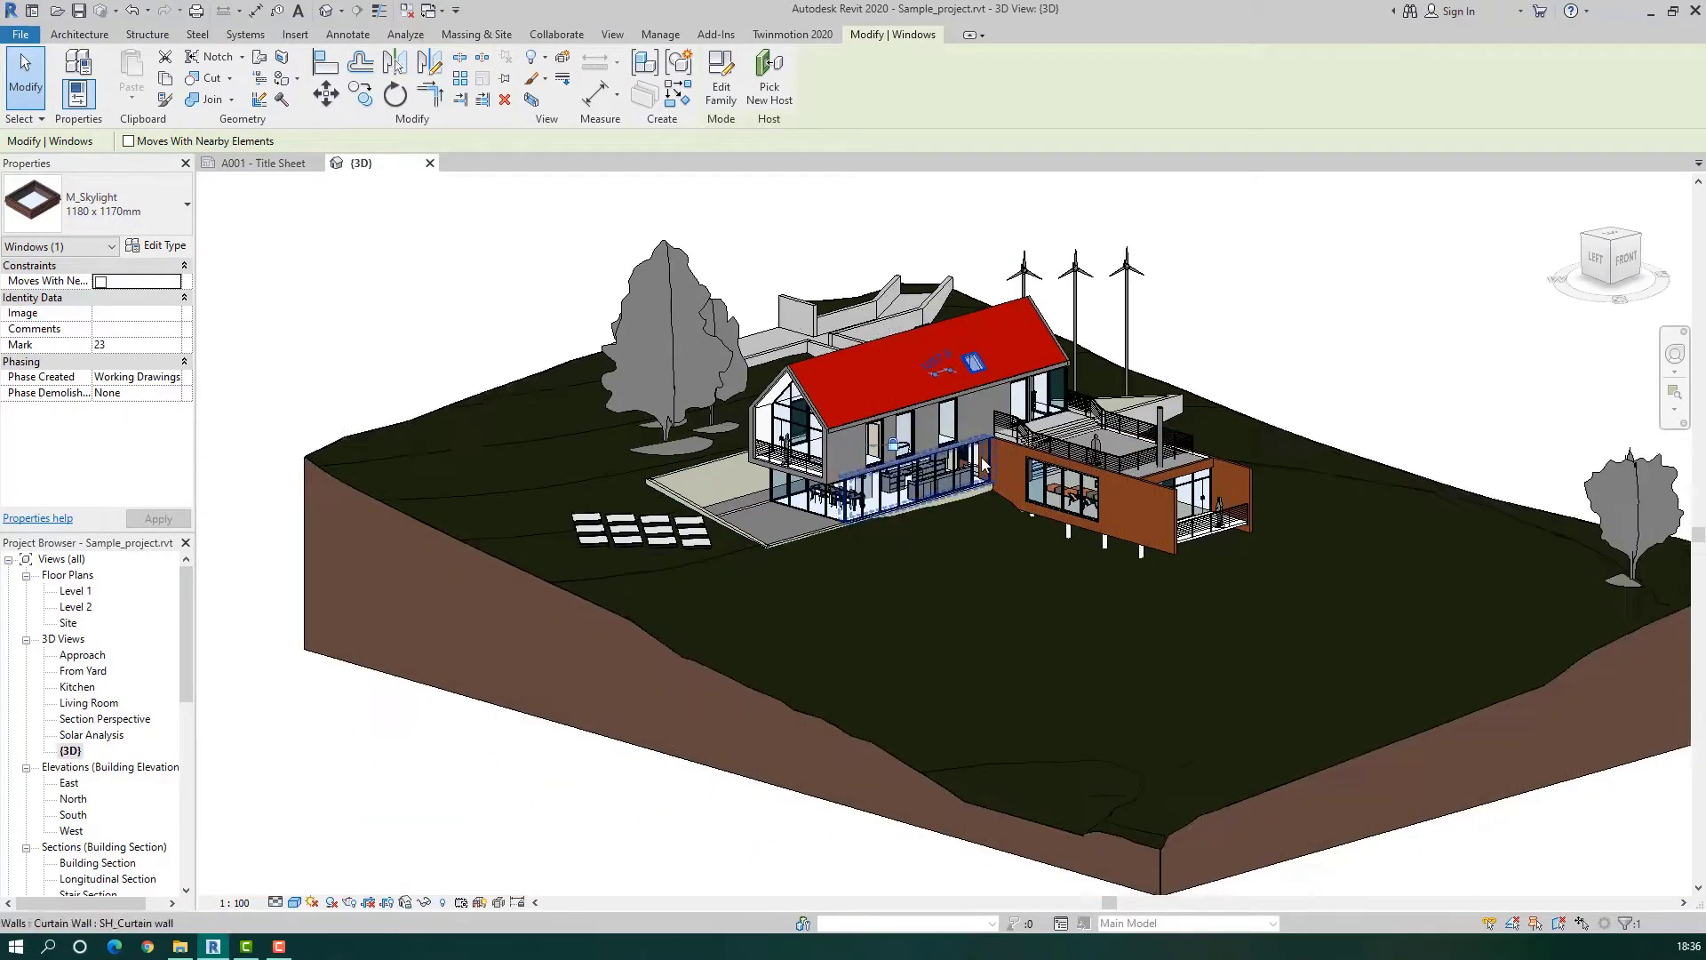
{"action": "middle_click_drag", "start_coordinate": [983, 464], "coordinate": [853, 520], "text": "shift"}
{"action": "key", "text": "Escape"}
{"action": "scroll", "coordinate": [800, 533], "scroll_direction": "up", "scroll_amount": 2}
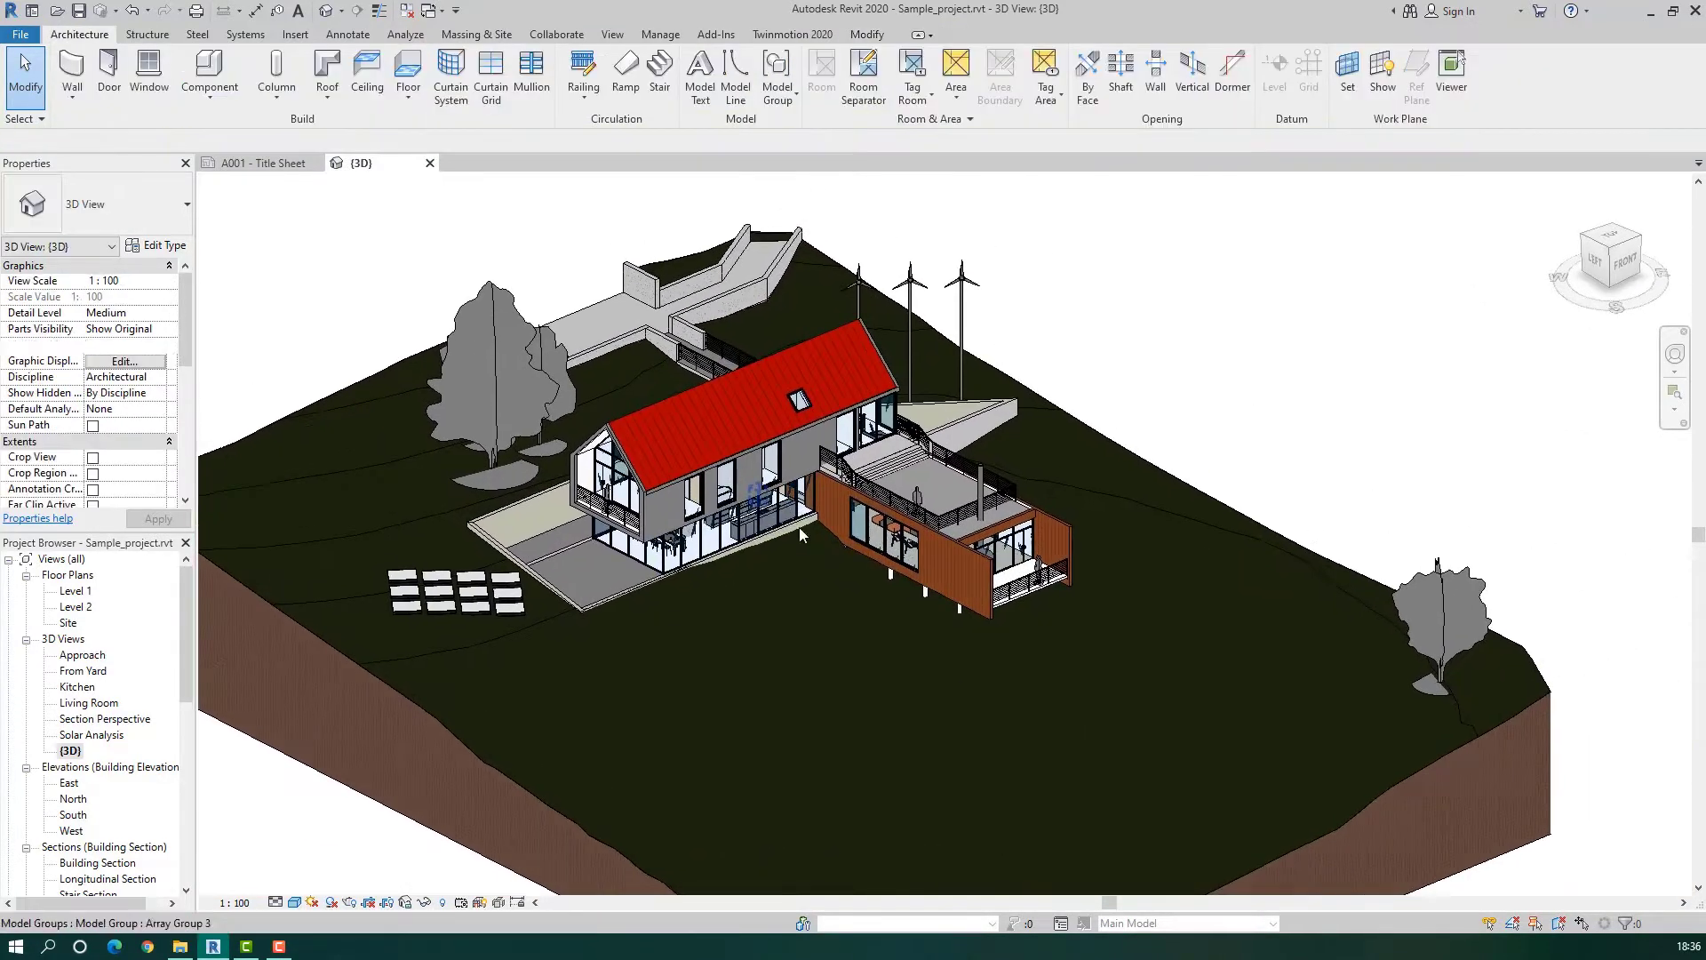
- Delete the tree on the right of the site and show the Twinmotion 2020 tab
{"action": "left_click", "coordinate": [1438, 622]}
{"action": "key", "text": "Delete"}
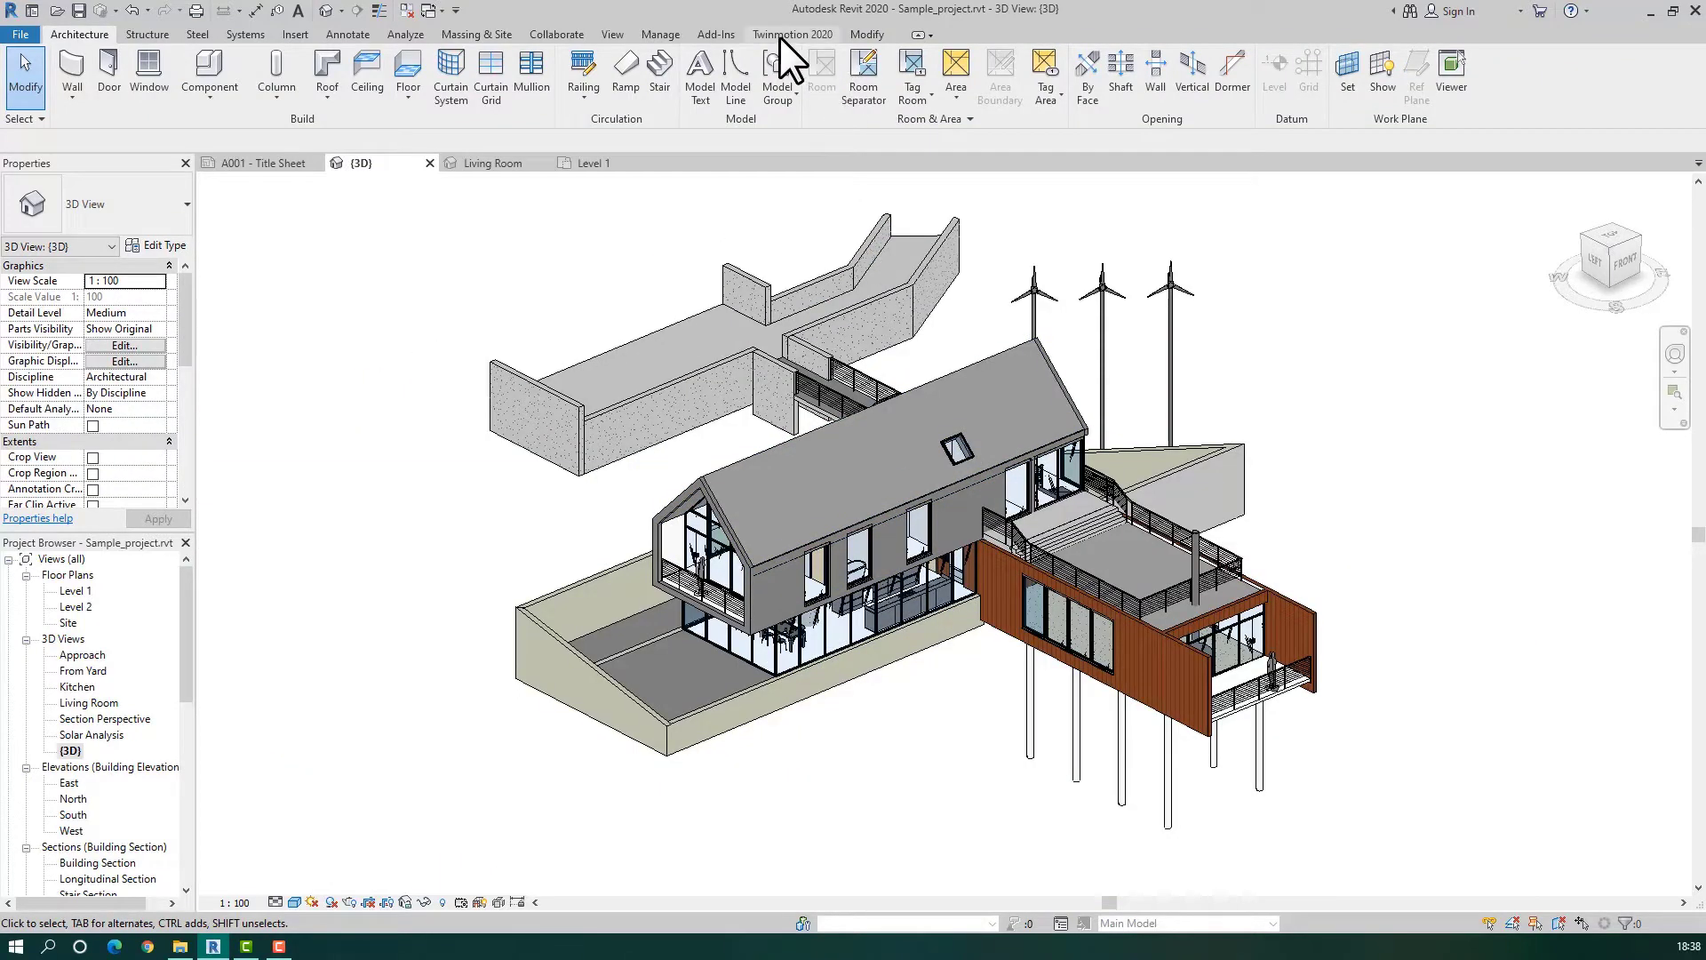
{"action": "left_click", "coordinate": [782, 34]}
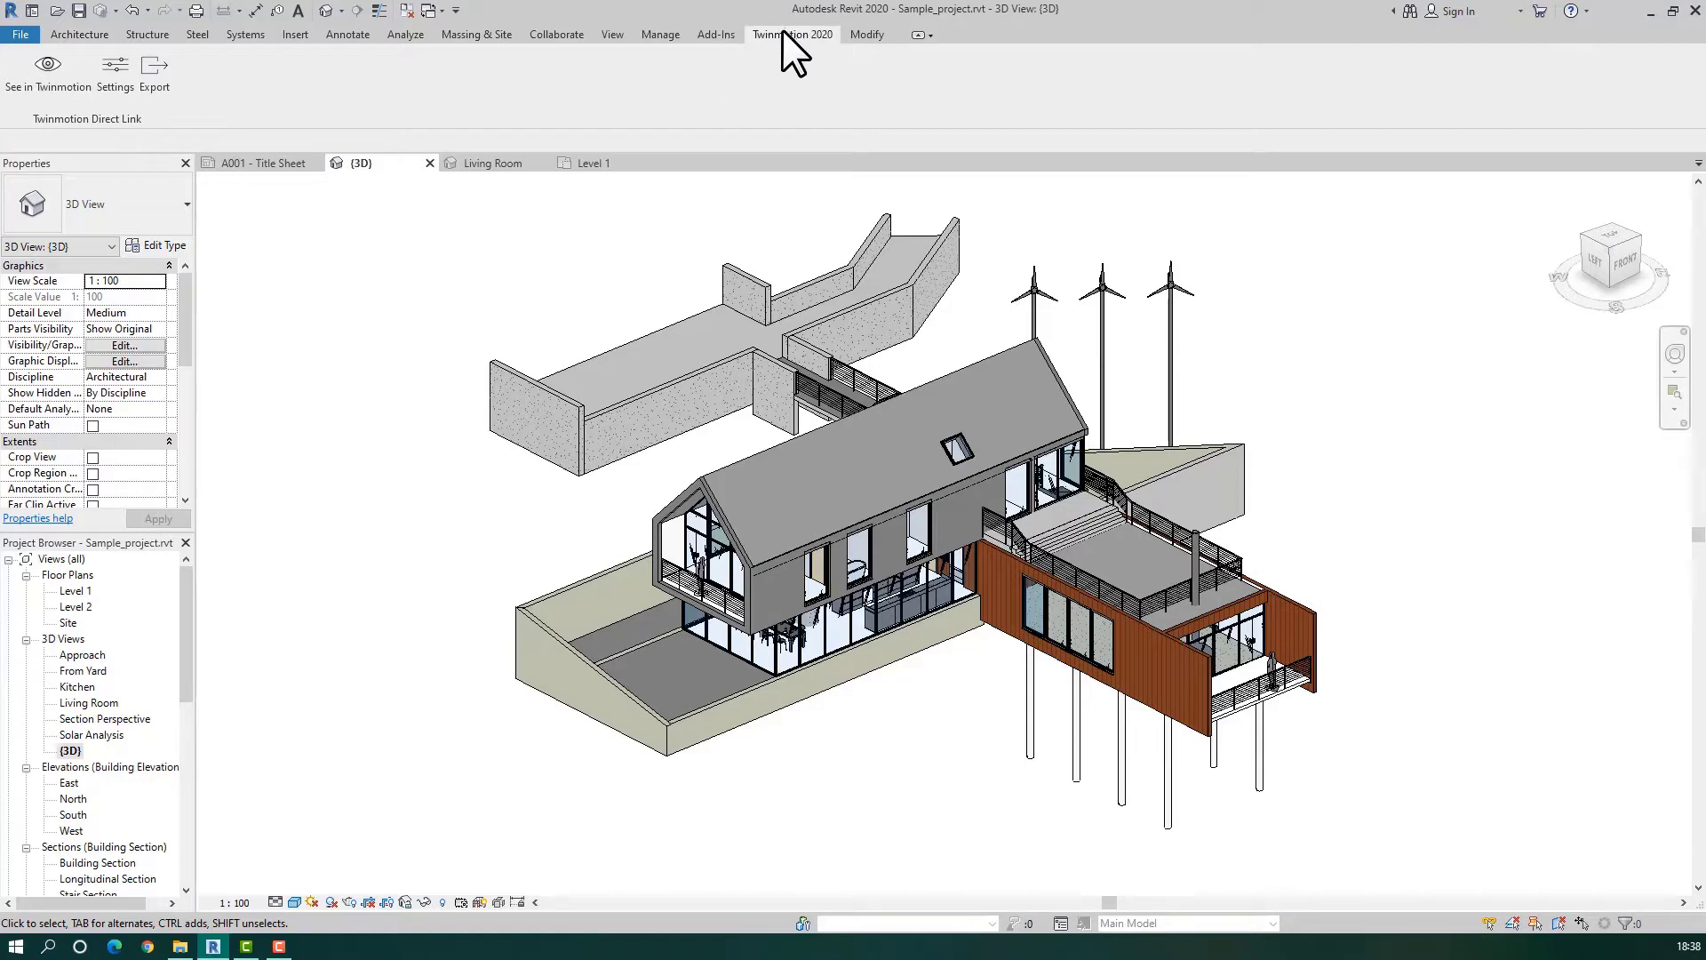
- Send the house to Twinmotion with See in Twinmotion on the Twinmotion 2020 tab
{"action": "left_click", "coordinate": [50, 66]}
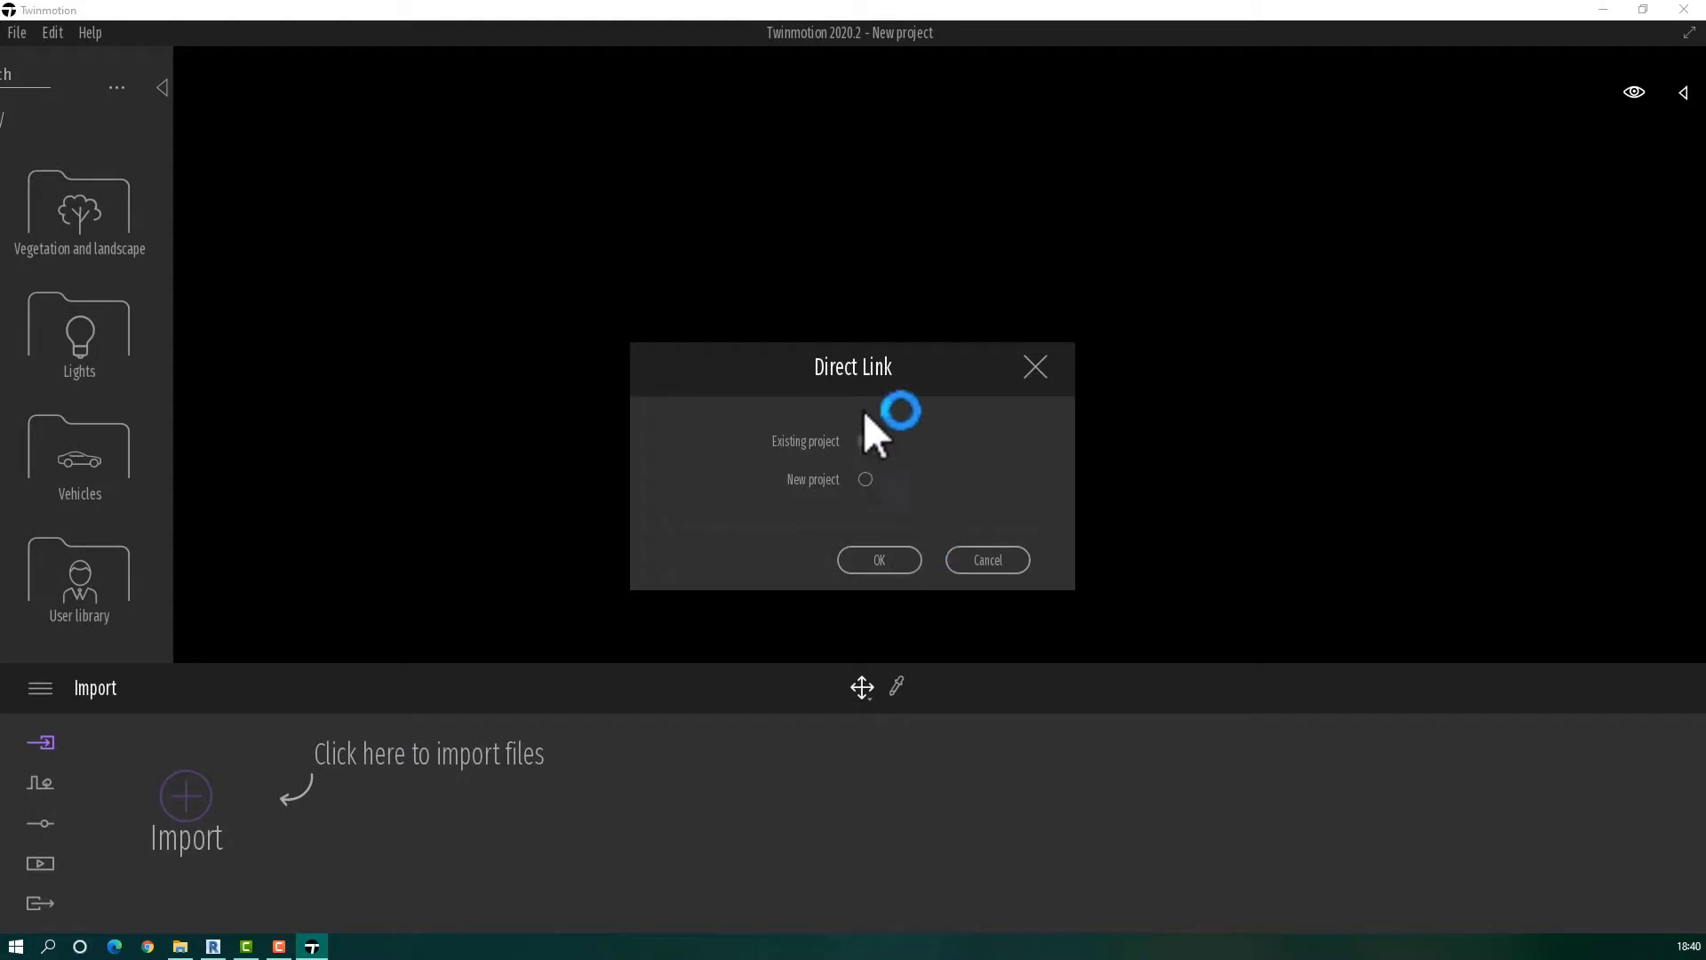
- Link the model into a new project, keep Unreal editor navigation, and close the Welcome window
{"action": "left_click", "coordinate": [864, 480]}
{"action": "left_click", "coordinate": [900, 567]}
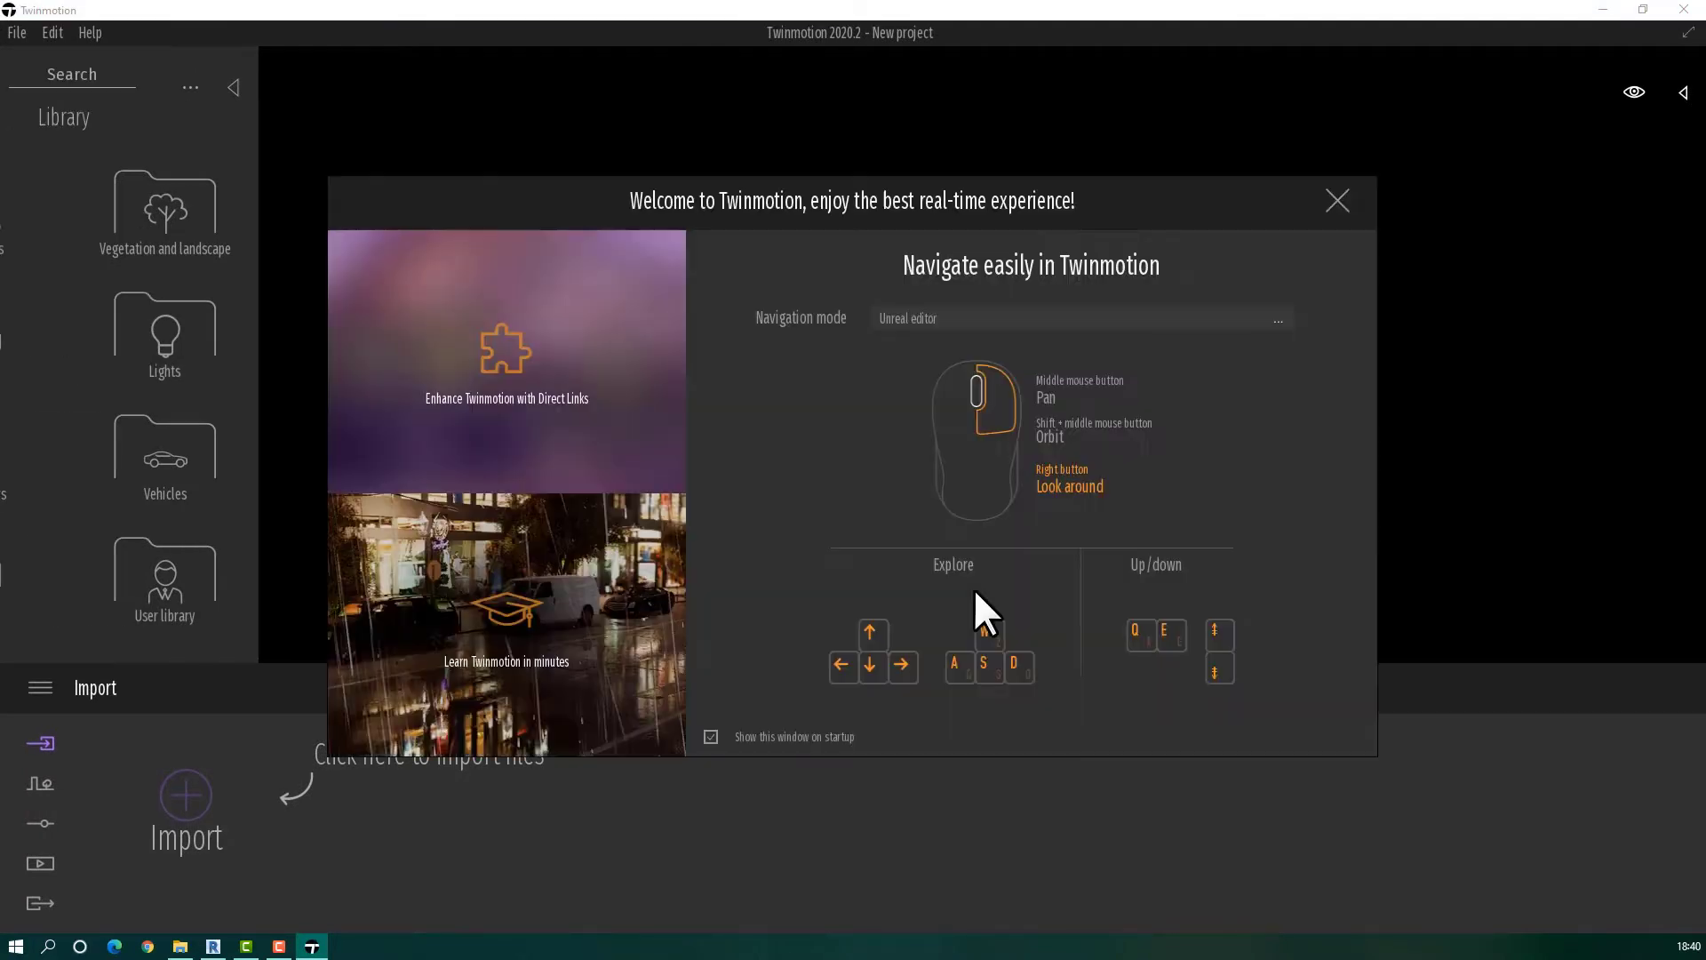
{"action": "left_click", "coordinate": [1277, 322]}
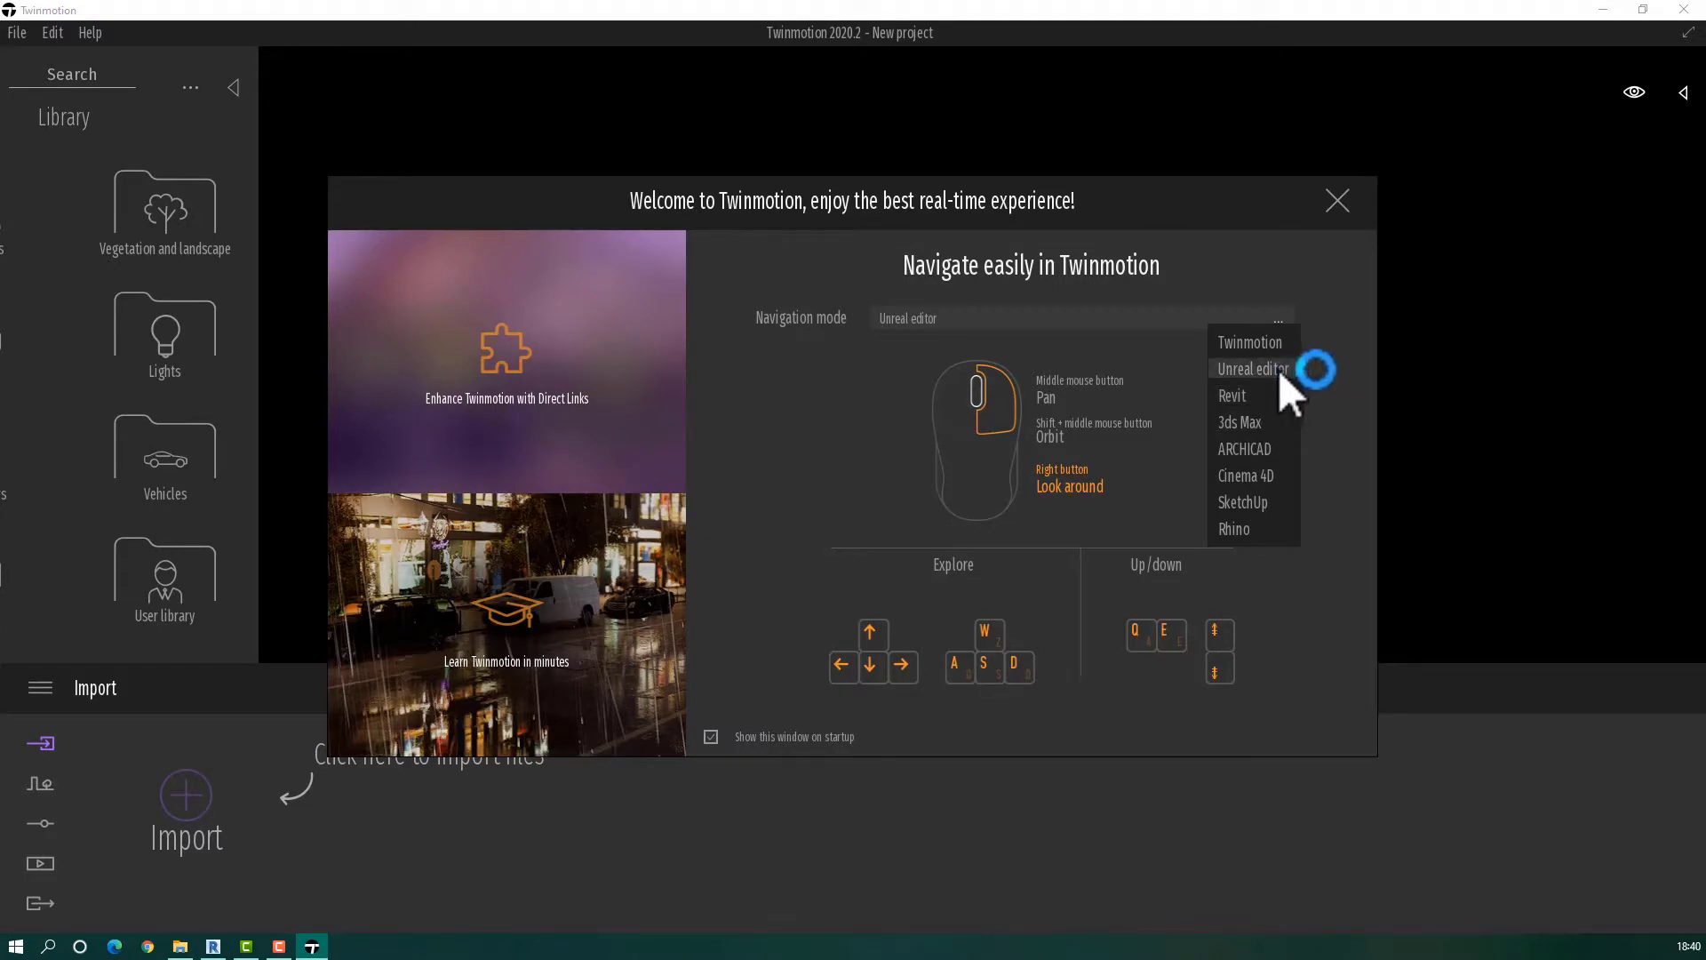
{"action": "left_click", "coordinate": [1279, 370]}
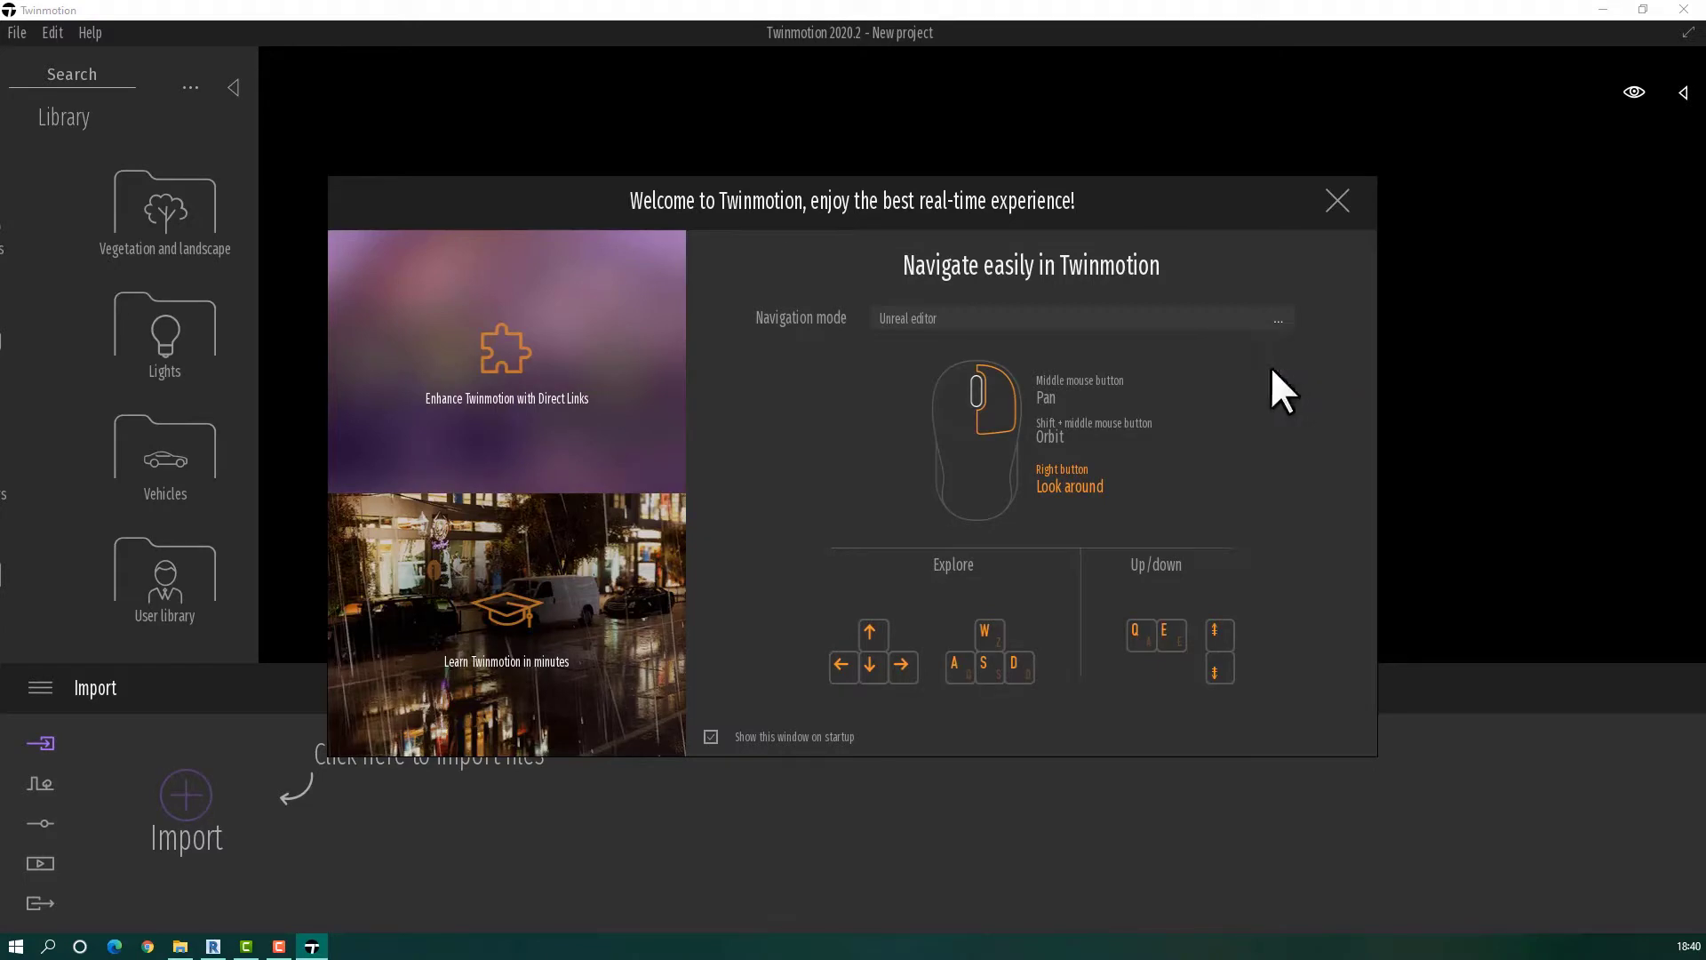
{"action": "left_click", "coordinate": [1335, 204]}
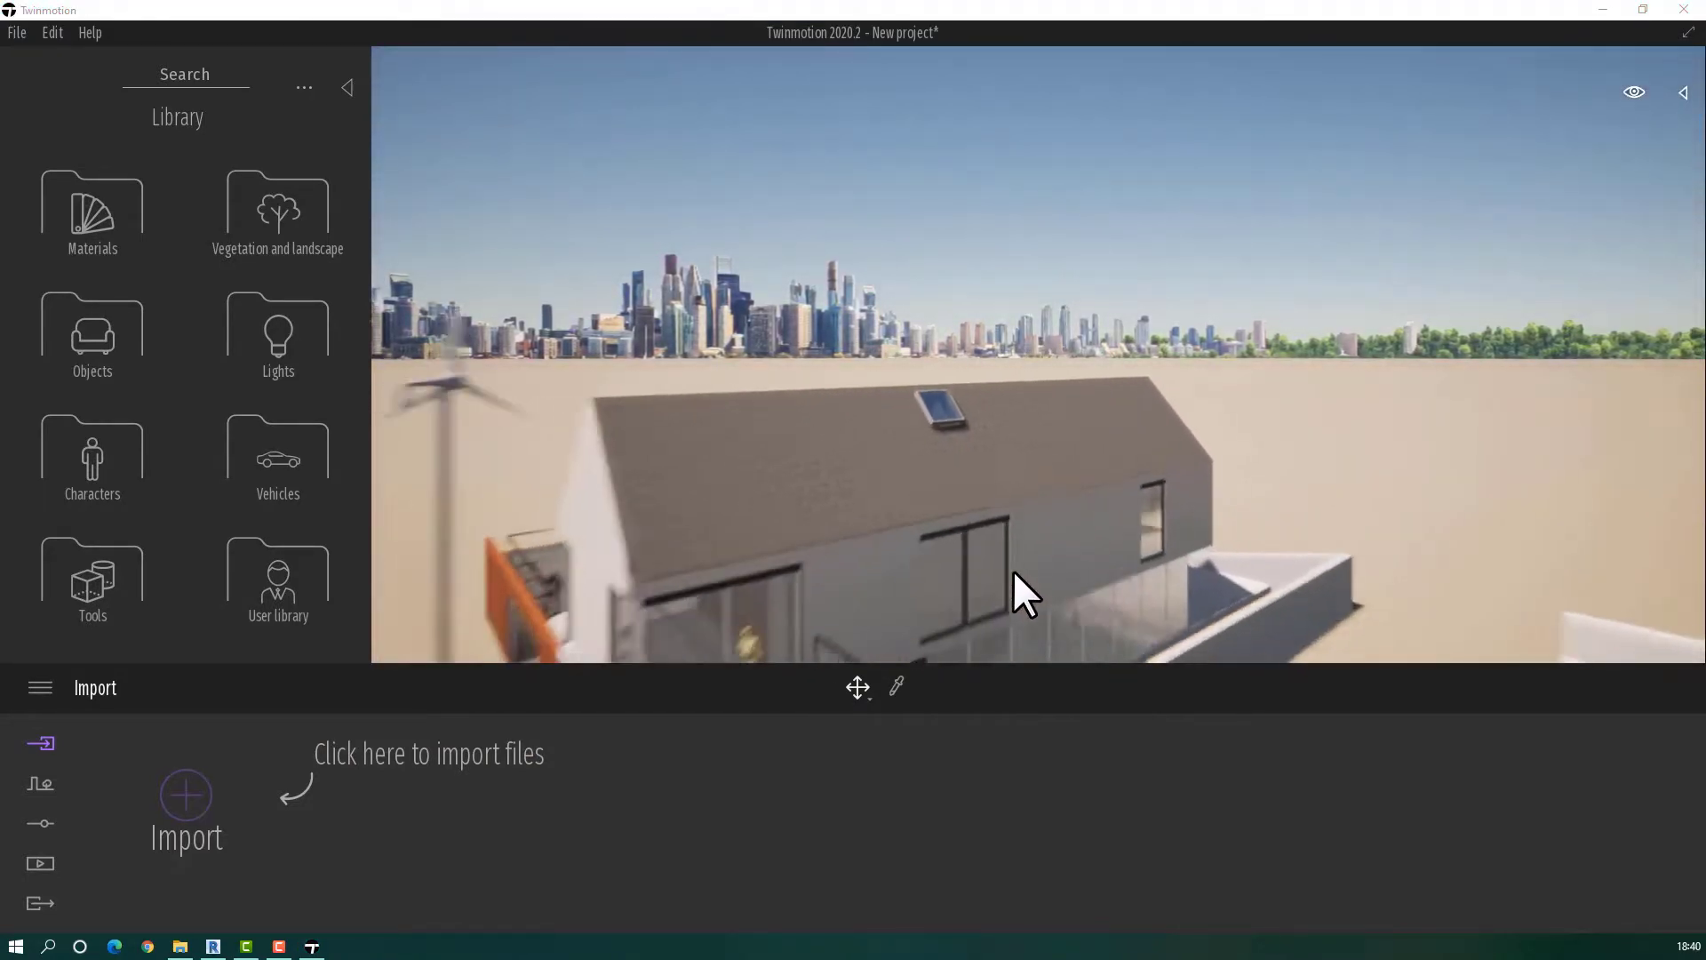
- Fly the camera down closer to the synchronized house
{"action": "left_click_drag", "start_coordinate": [902, 604], "coordinate": [902, 604]}
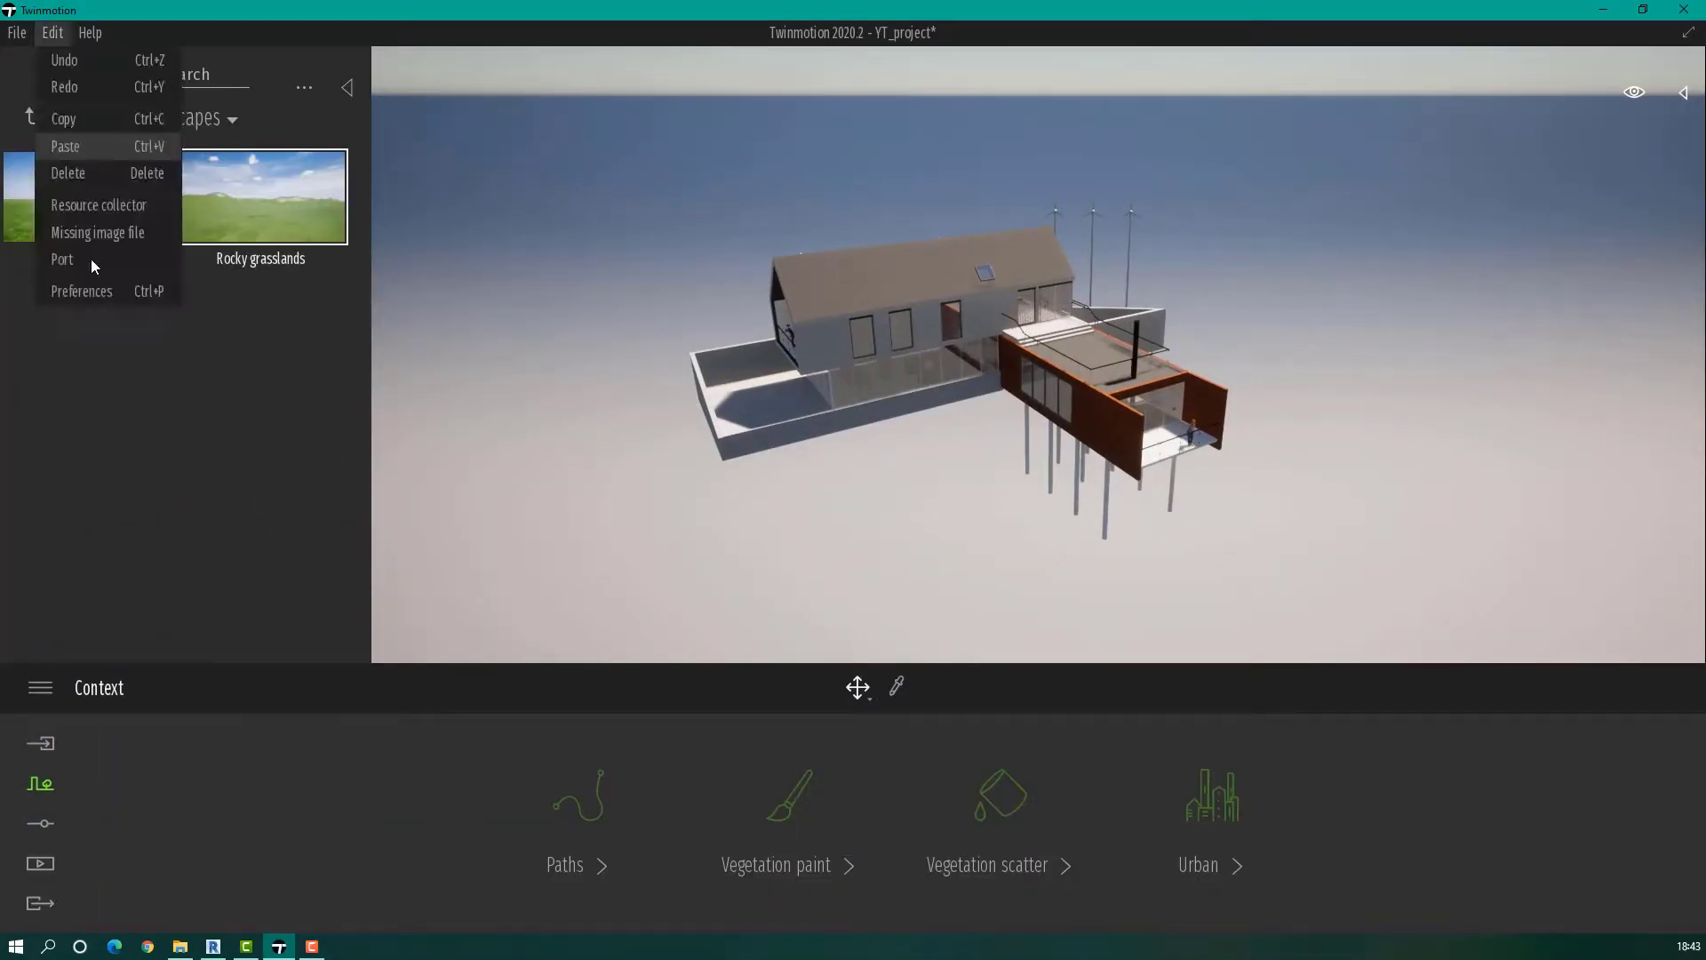
- Replace the ground around the house with the Rocky grasslands landscape
{"action": "left_click", "coordinate": [57, 258]}
{"action": "left_click", "coordinate": [1039, 805]}
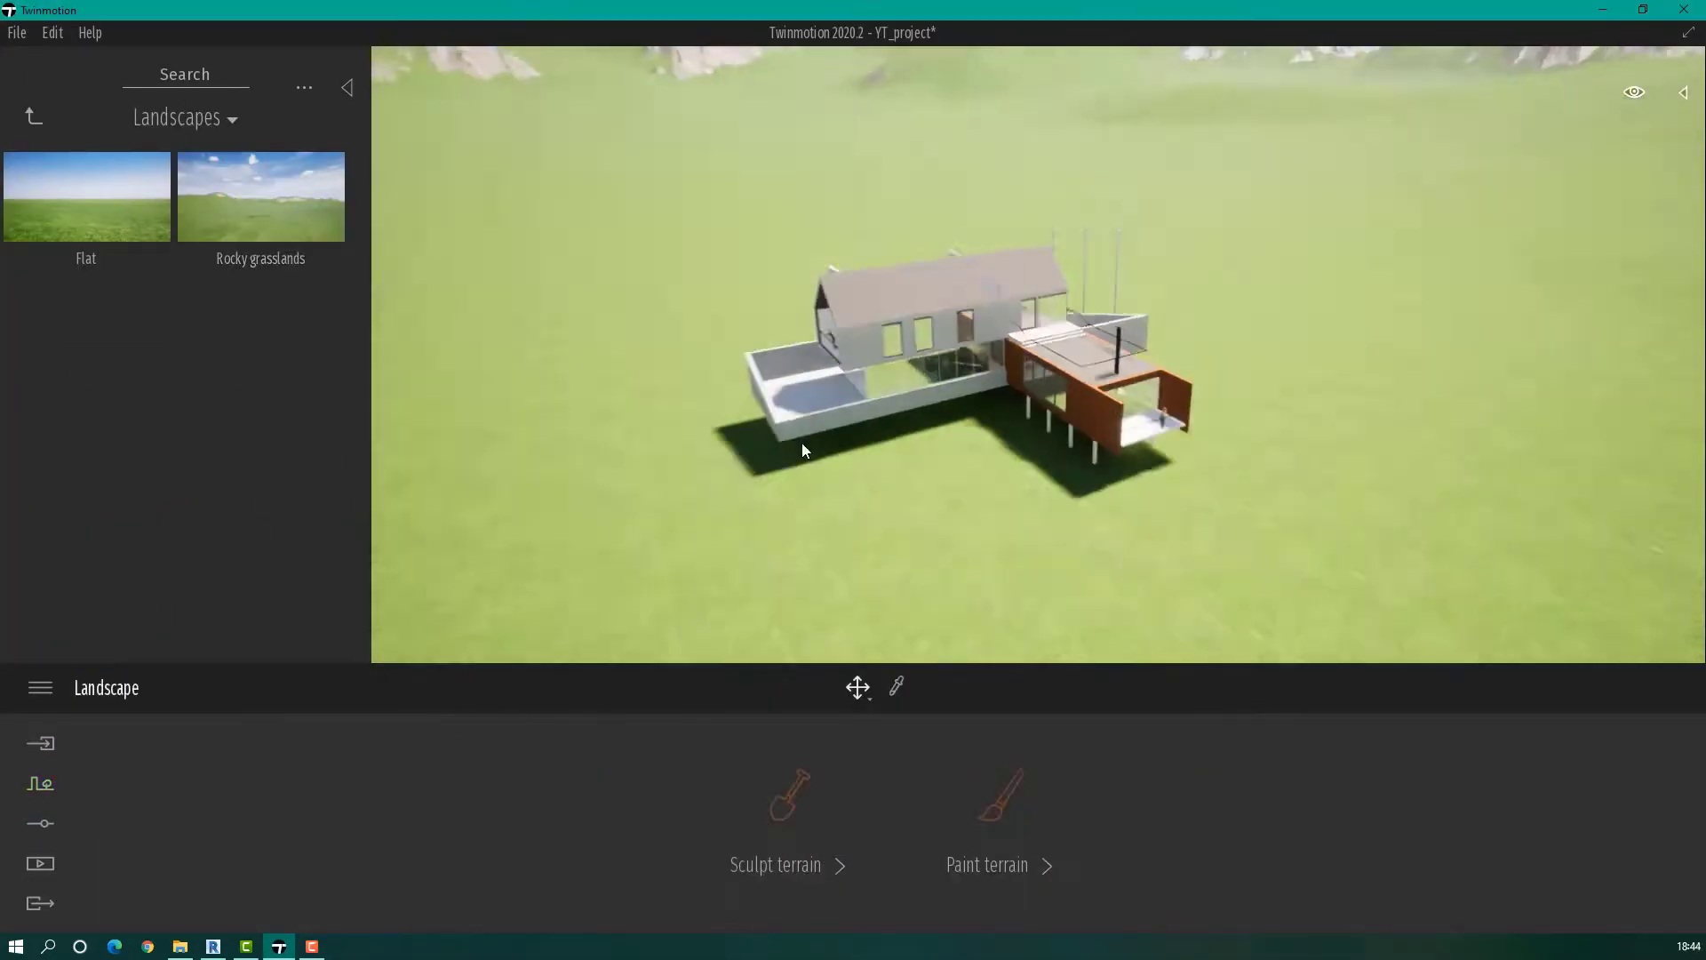
{"action": "right_click_drag", "start_coordinate": [802, 443], "coordinate": [1022, 462]}
- Sculpt the terrain, raising the ground beside the house
{"action": "left_click", "coordinate": [775, 865]}
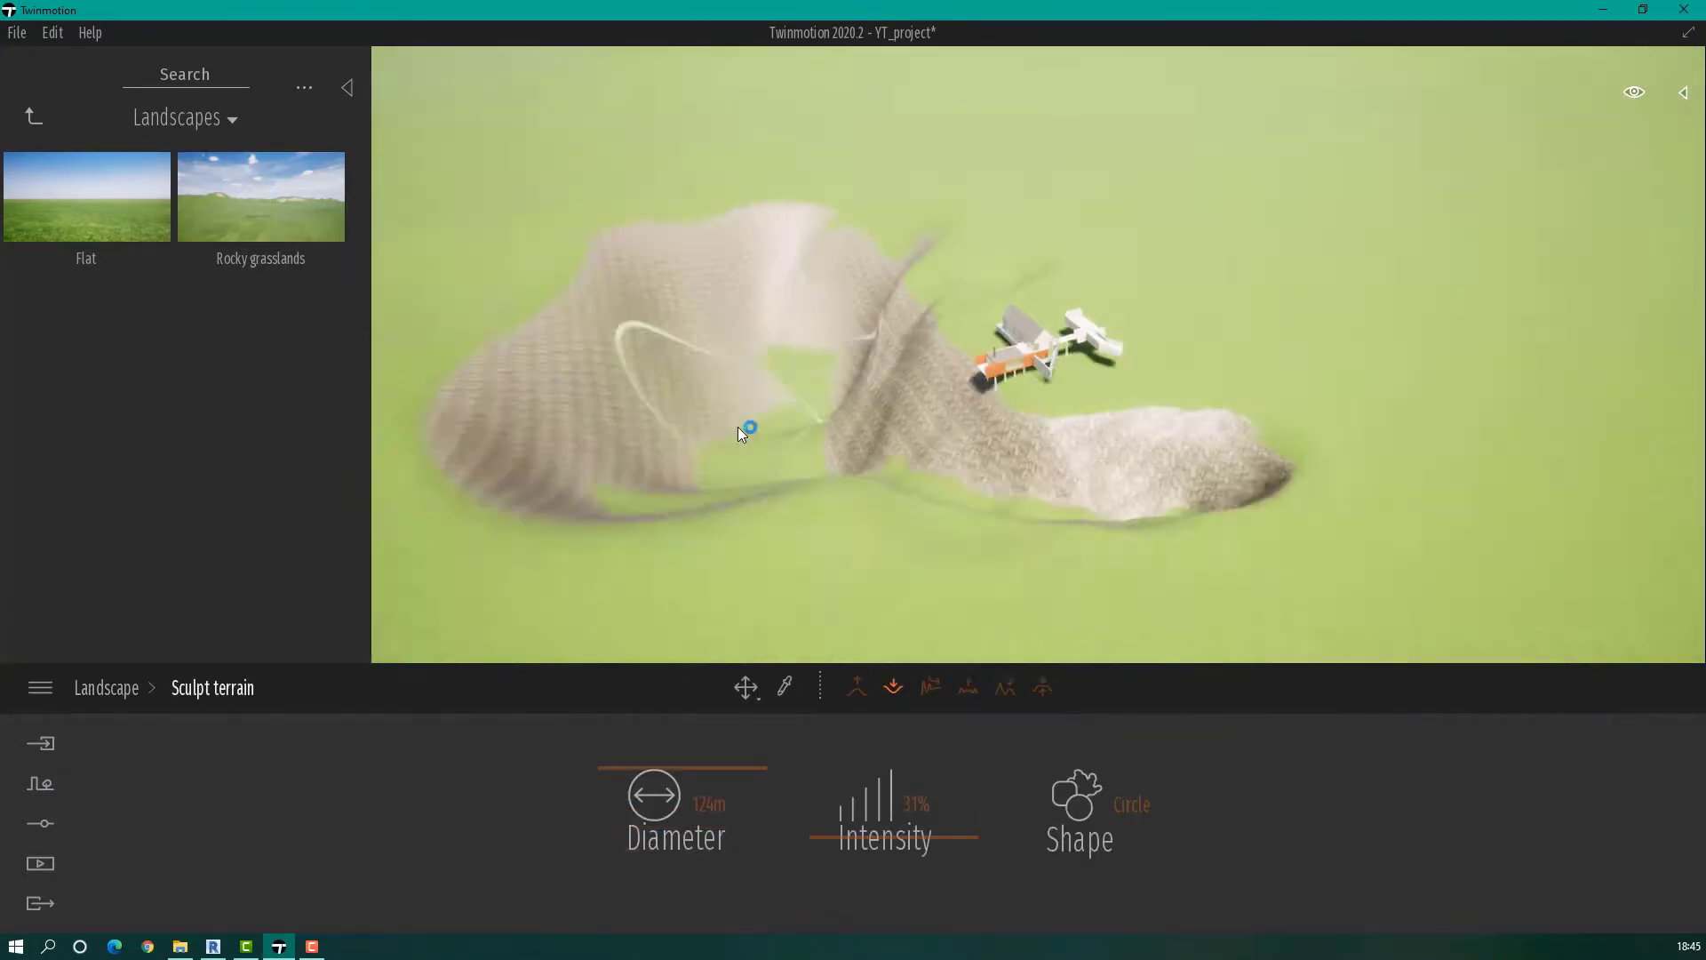
{"action": "scroll", "coordinate": [1049, 446], "scroll_direction": "up", "scroll_amount": 5}
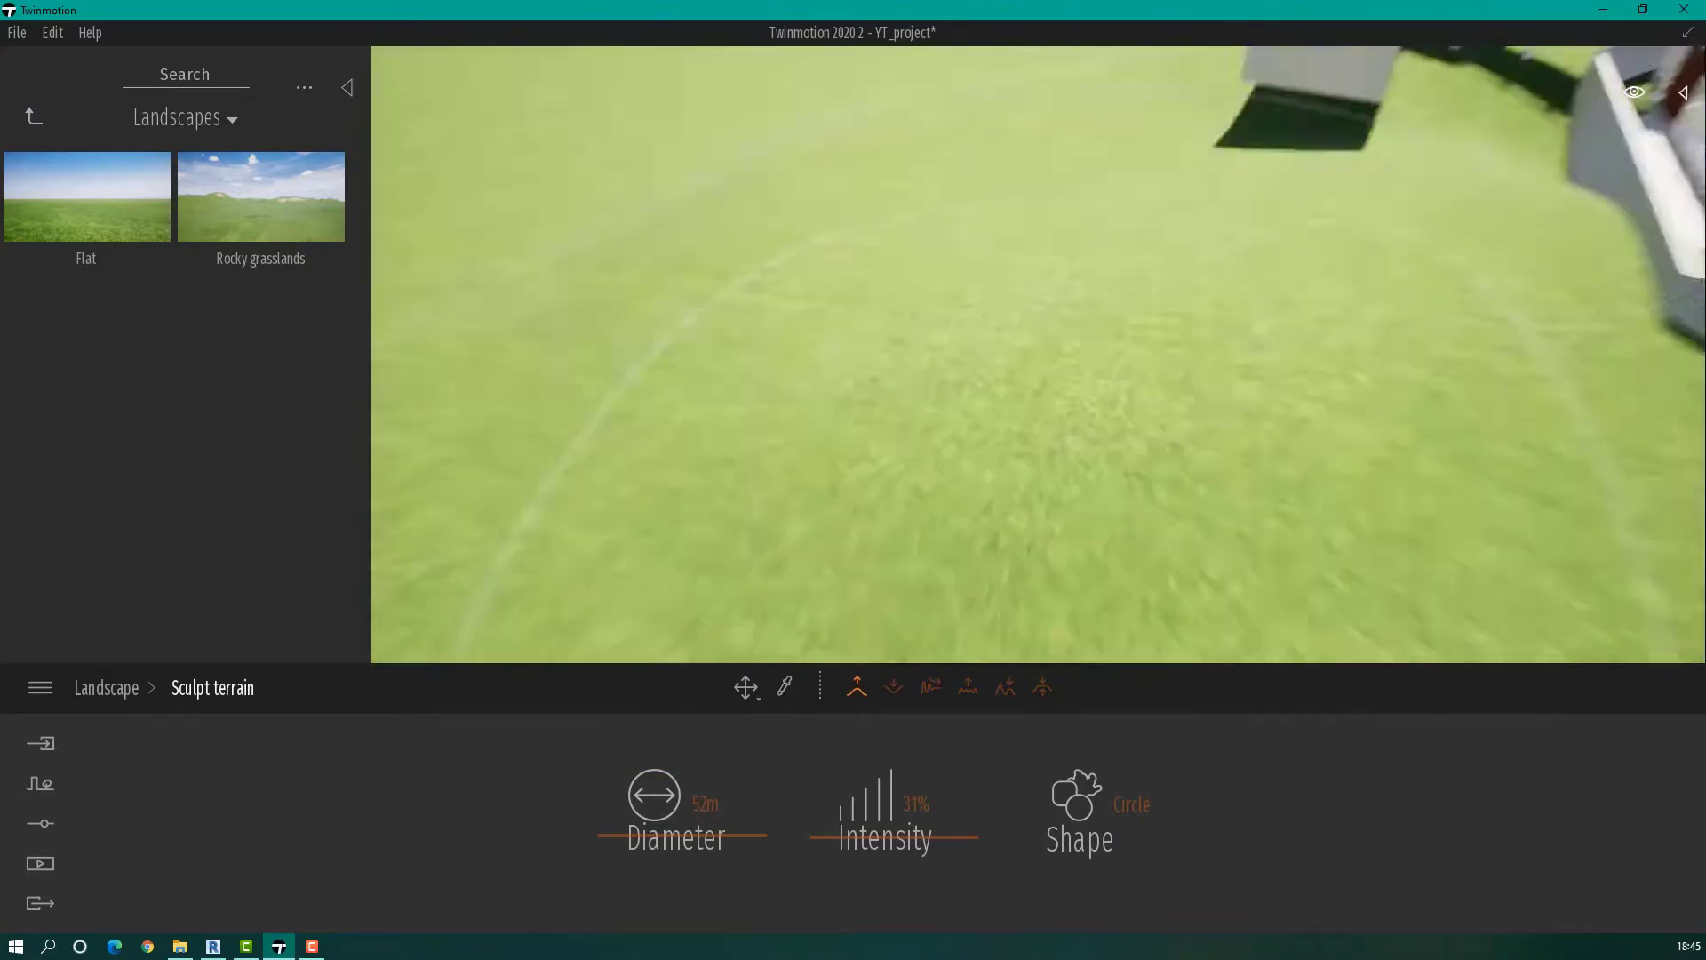
{"action": "left_click_drag", "start_coordinate": [669, 826], "coordinate": [669, 858]}
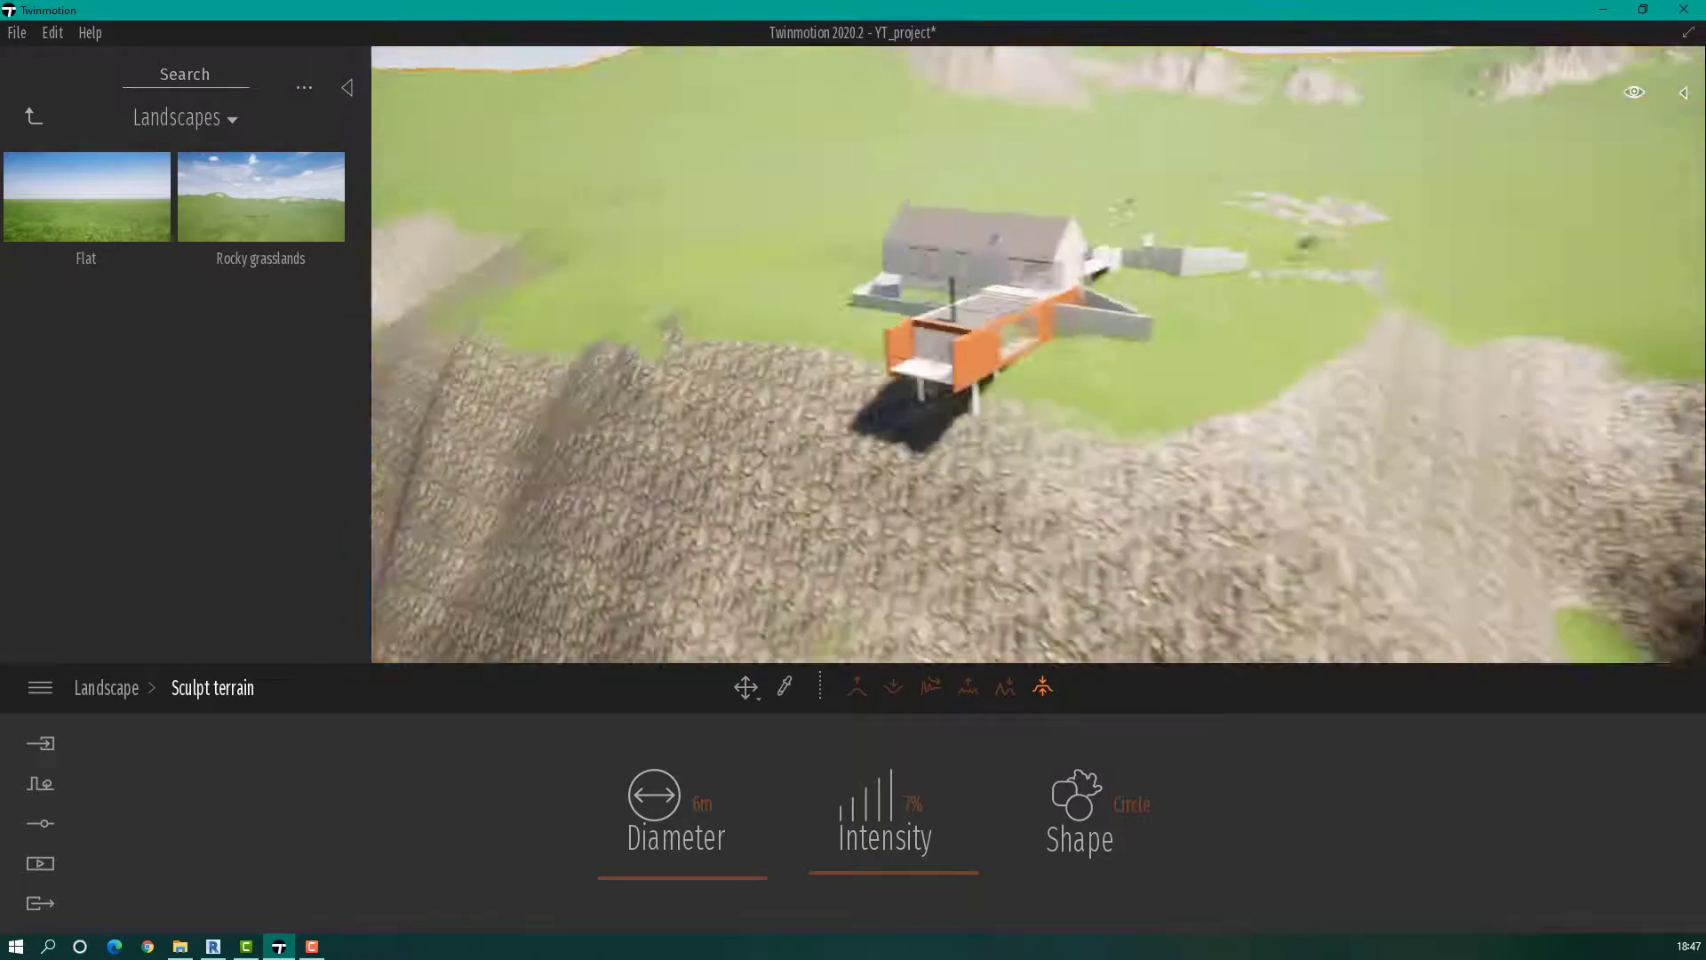
{"action": "left_click", "coordinate": [33, 115]}
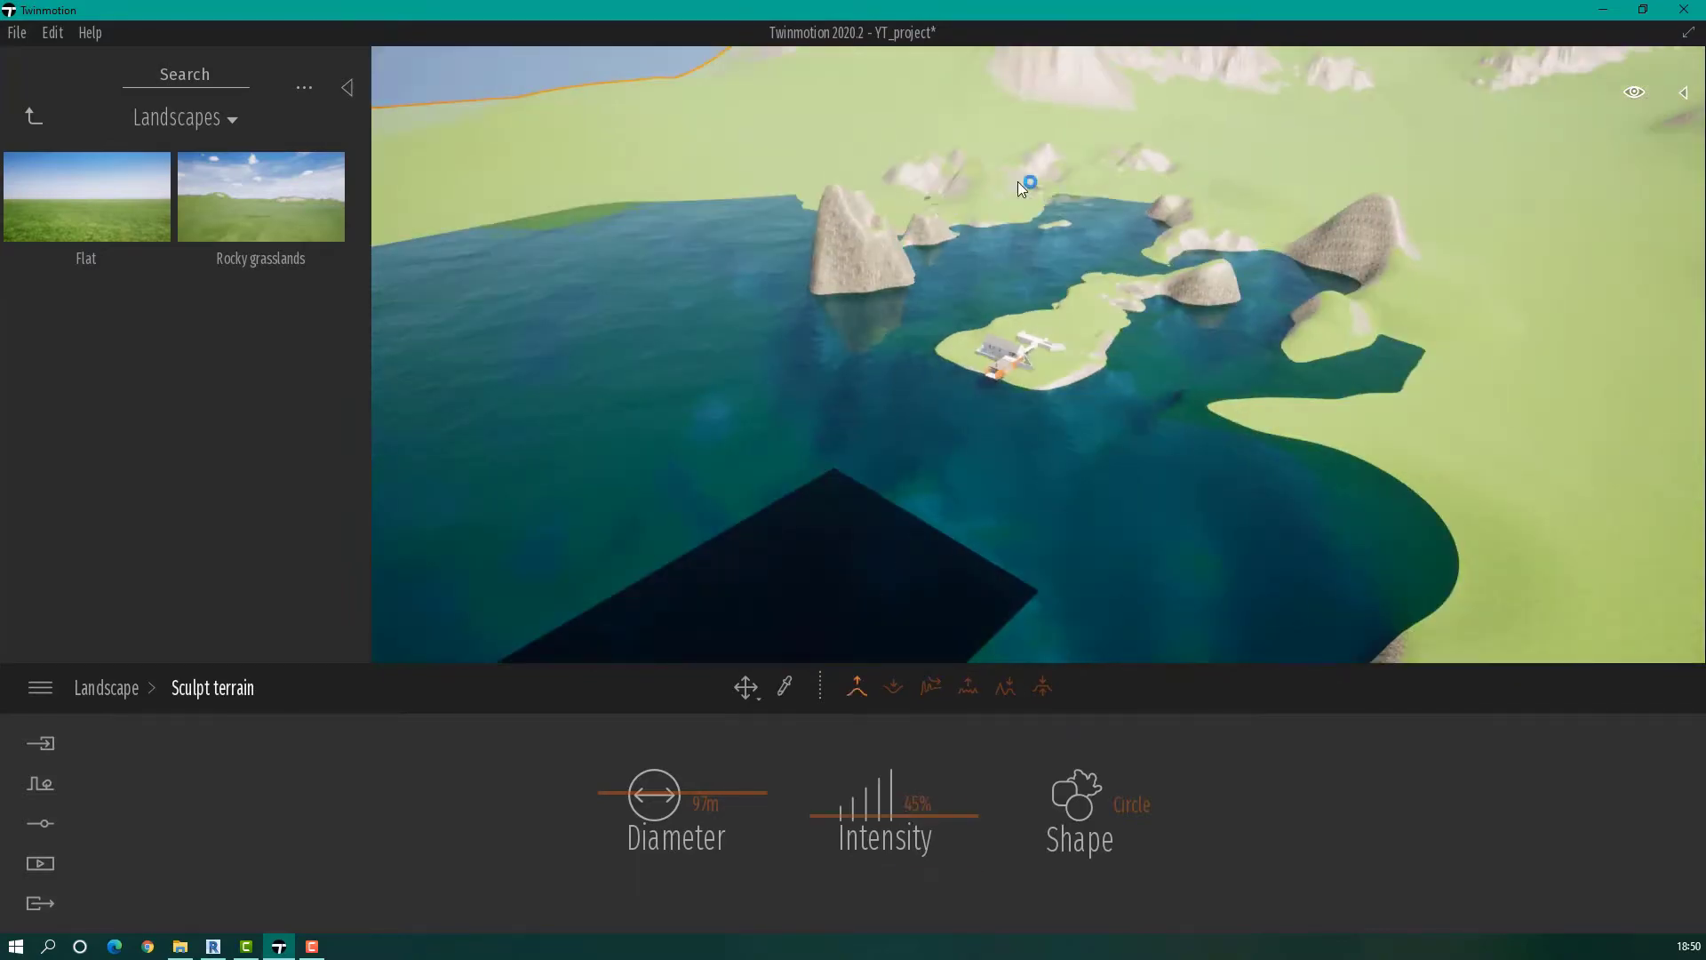
- Lower brush intensity to 33% and raise mountain peaks around the lake
{"action": "scroll", "coordinate": [1305, 237], "scroll_direction": "down", "scroll_amount": 10}
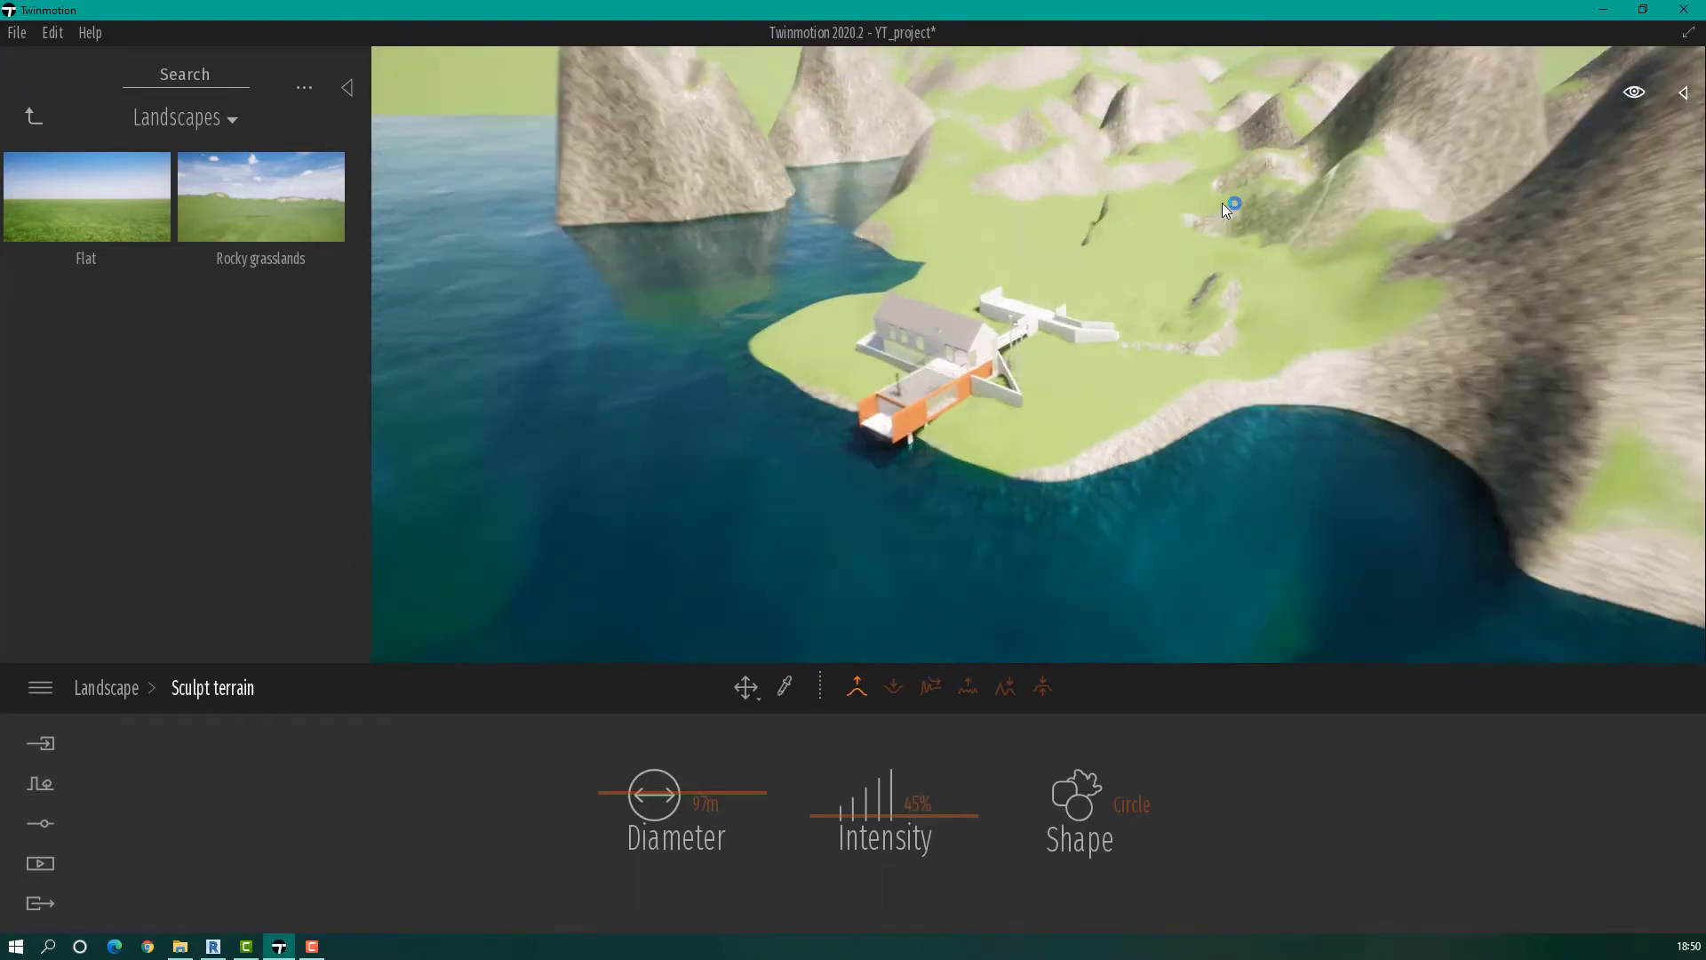
{"action": "left_click_drag", "start_coordinate": [902, 836], "coordinate": [882, 842]}
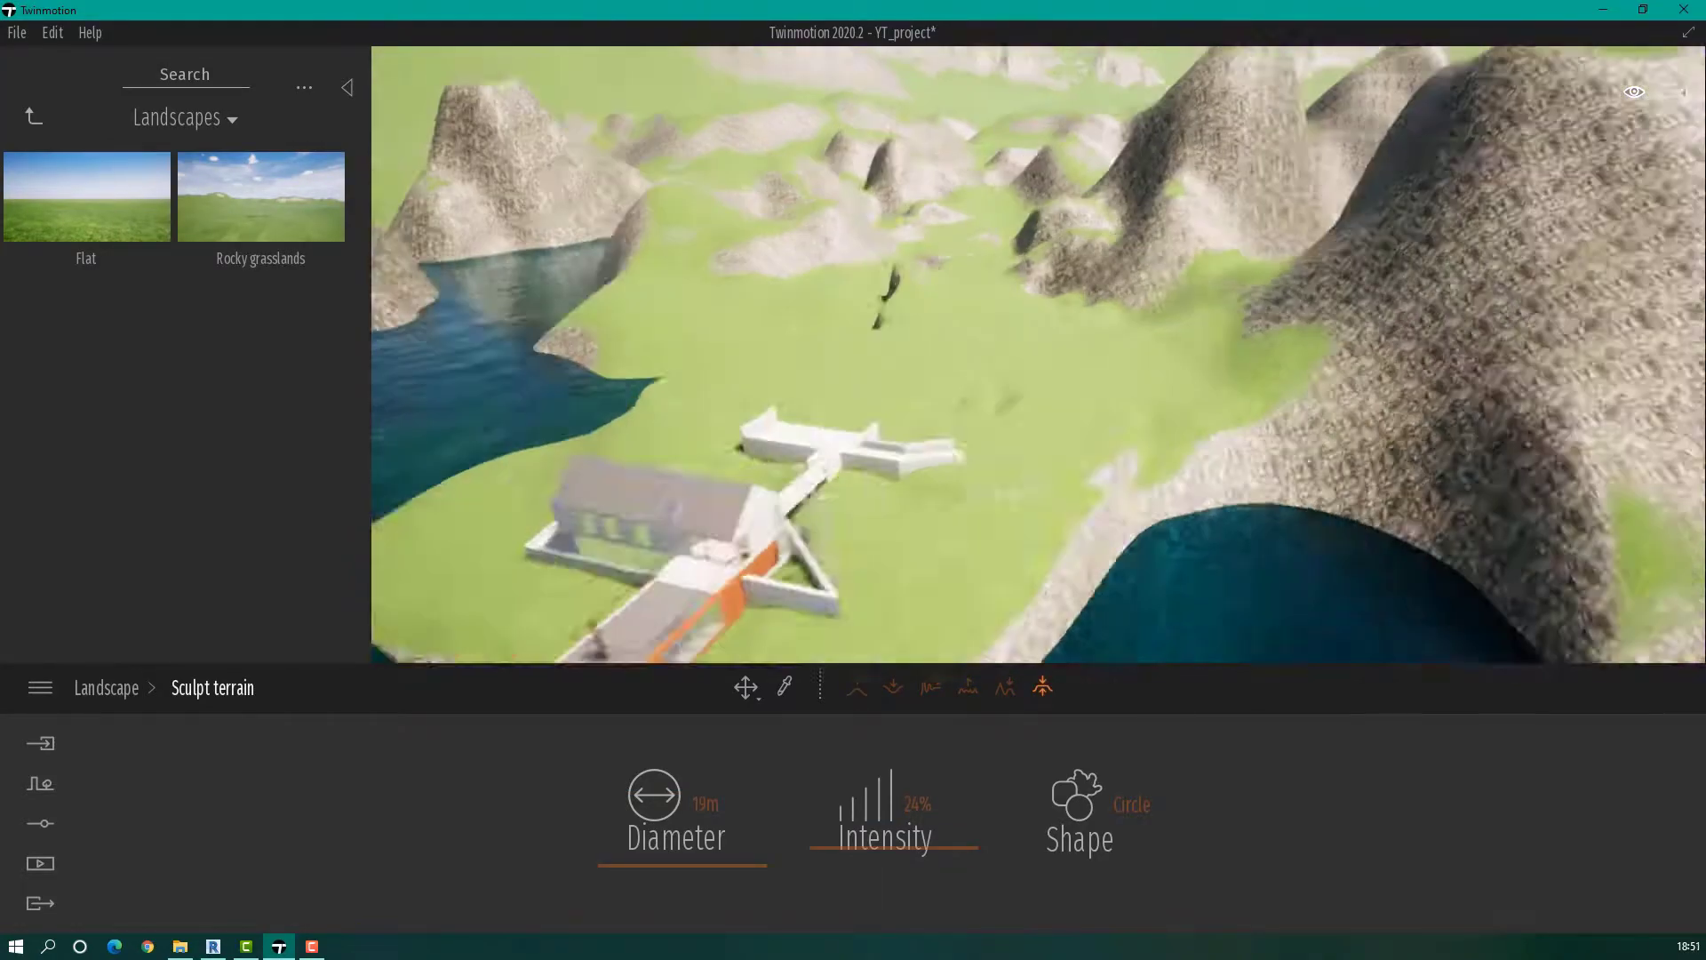
{"action": "scroll", "coordinate": [1455, 208], "scroll_direction": "up", "scroll_amount": 8}
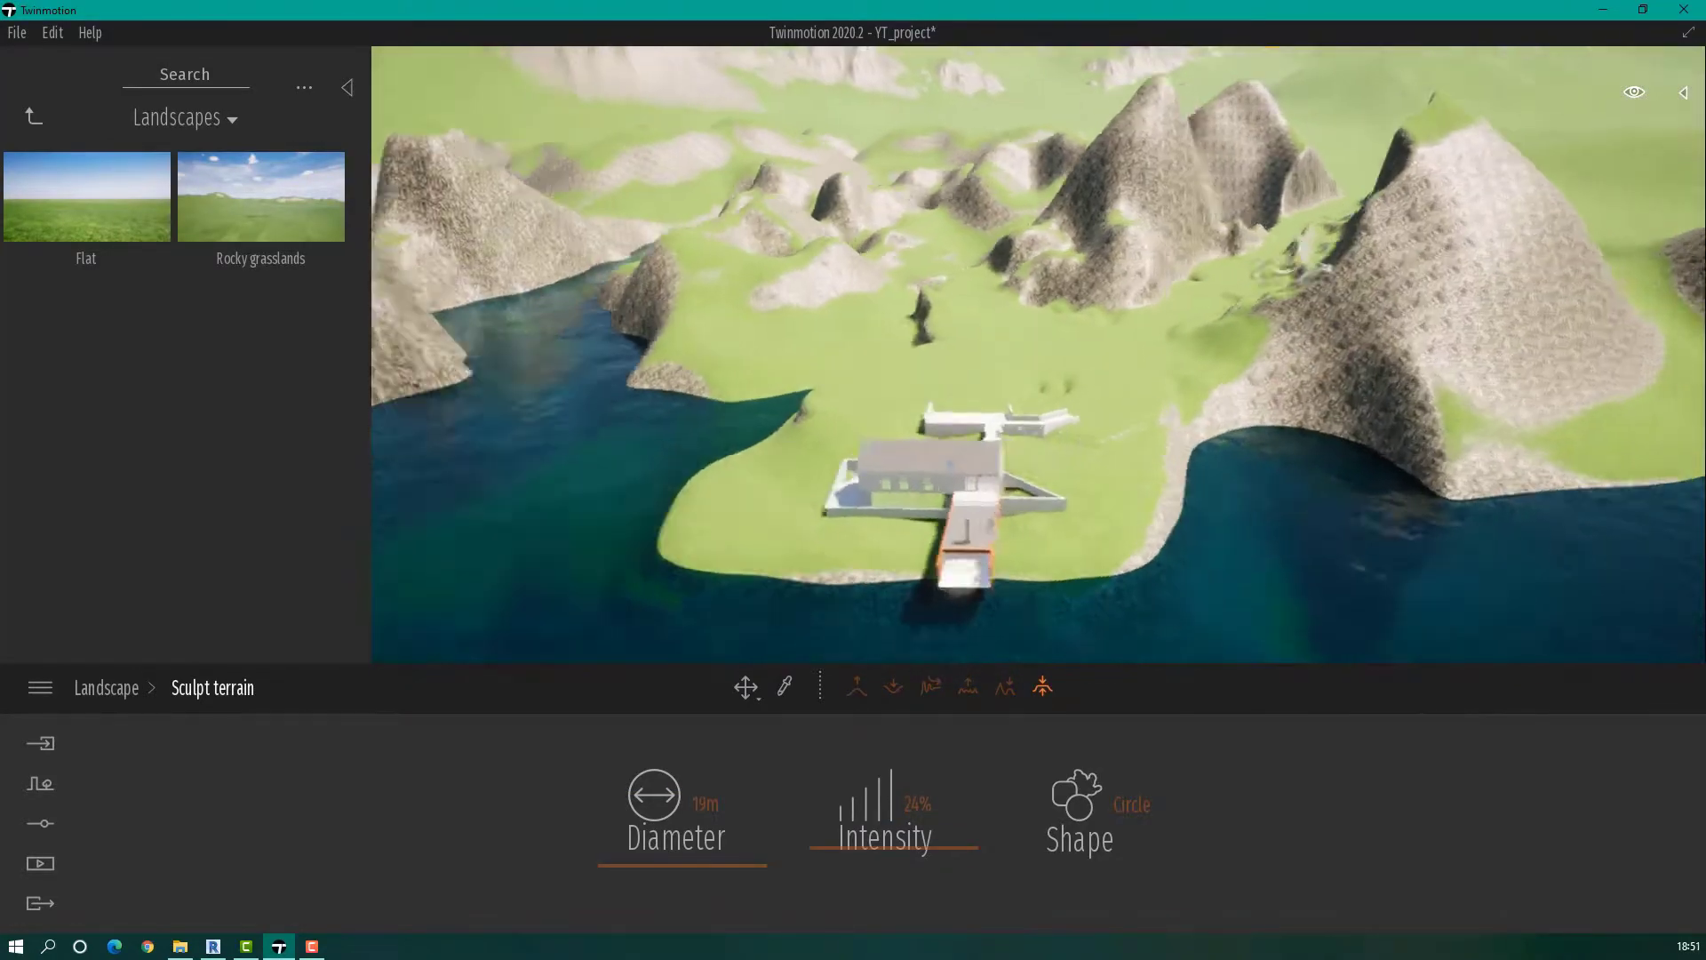
{"action": "left_click", "coordinate": [1005, 686]}
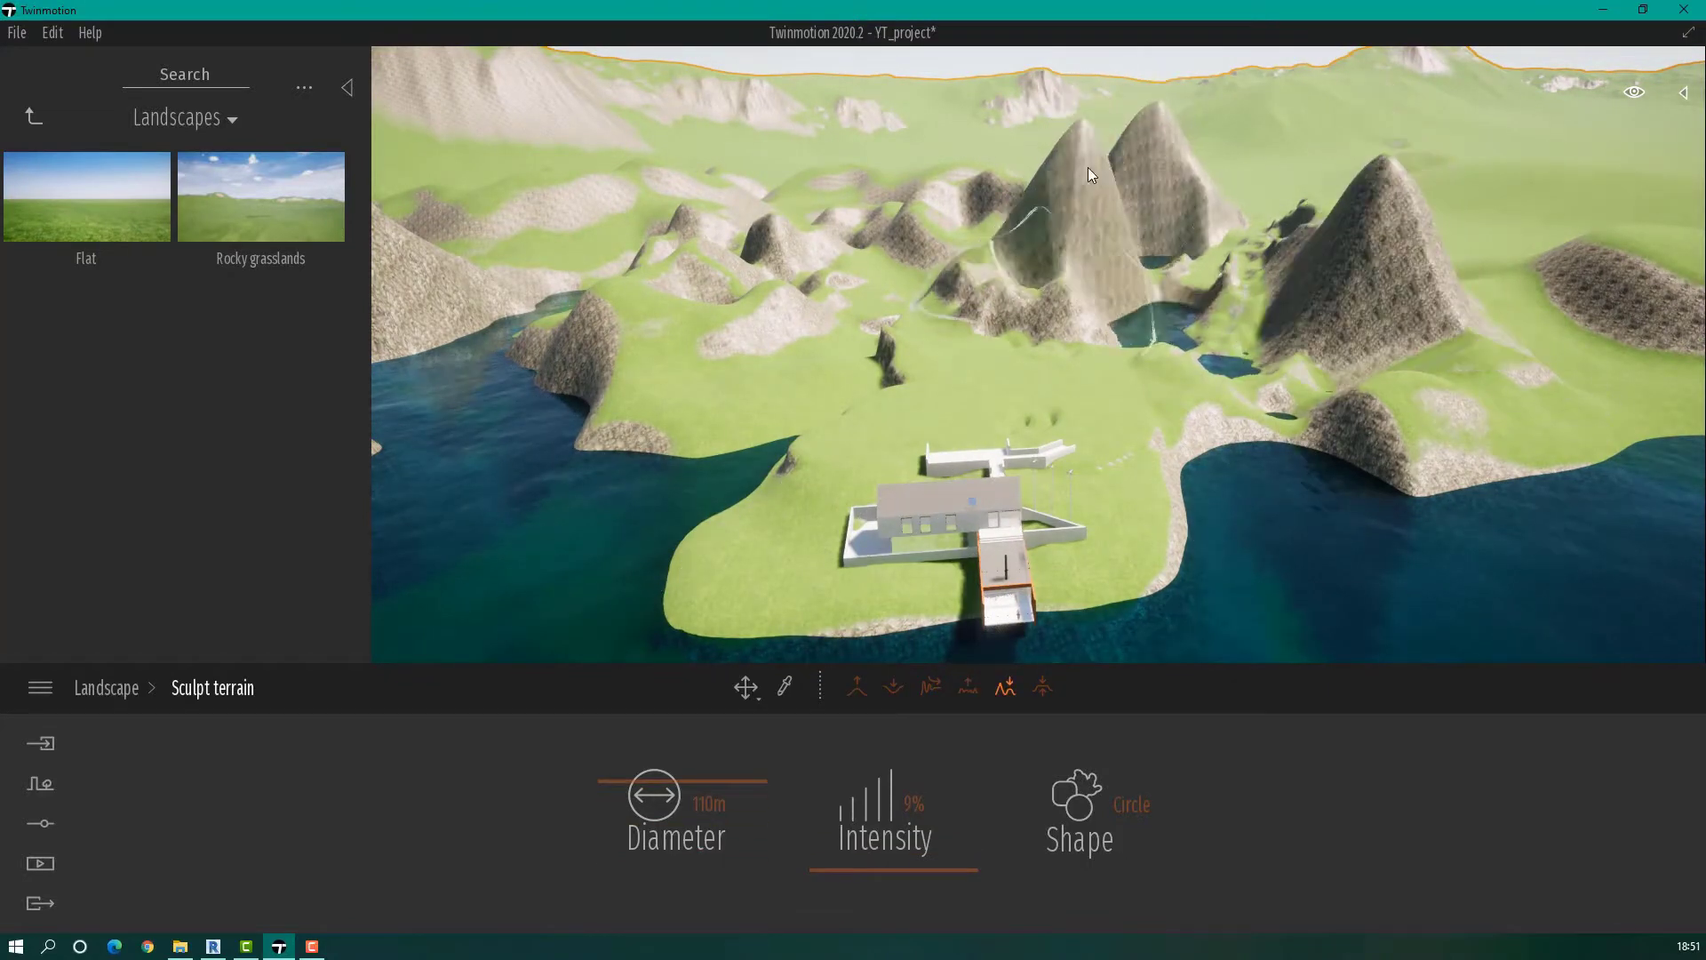
{"action": "mouse_move", "coordinate": [1173, 342]}
{"action": "left_mouse_down"}
{"action": "mouse_move", "coordinate": [1208, 302]}
{"action": "mouse_move", "coordinate": [1226, 320]}
{"action": "left_mouse_up"}
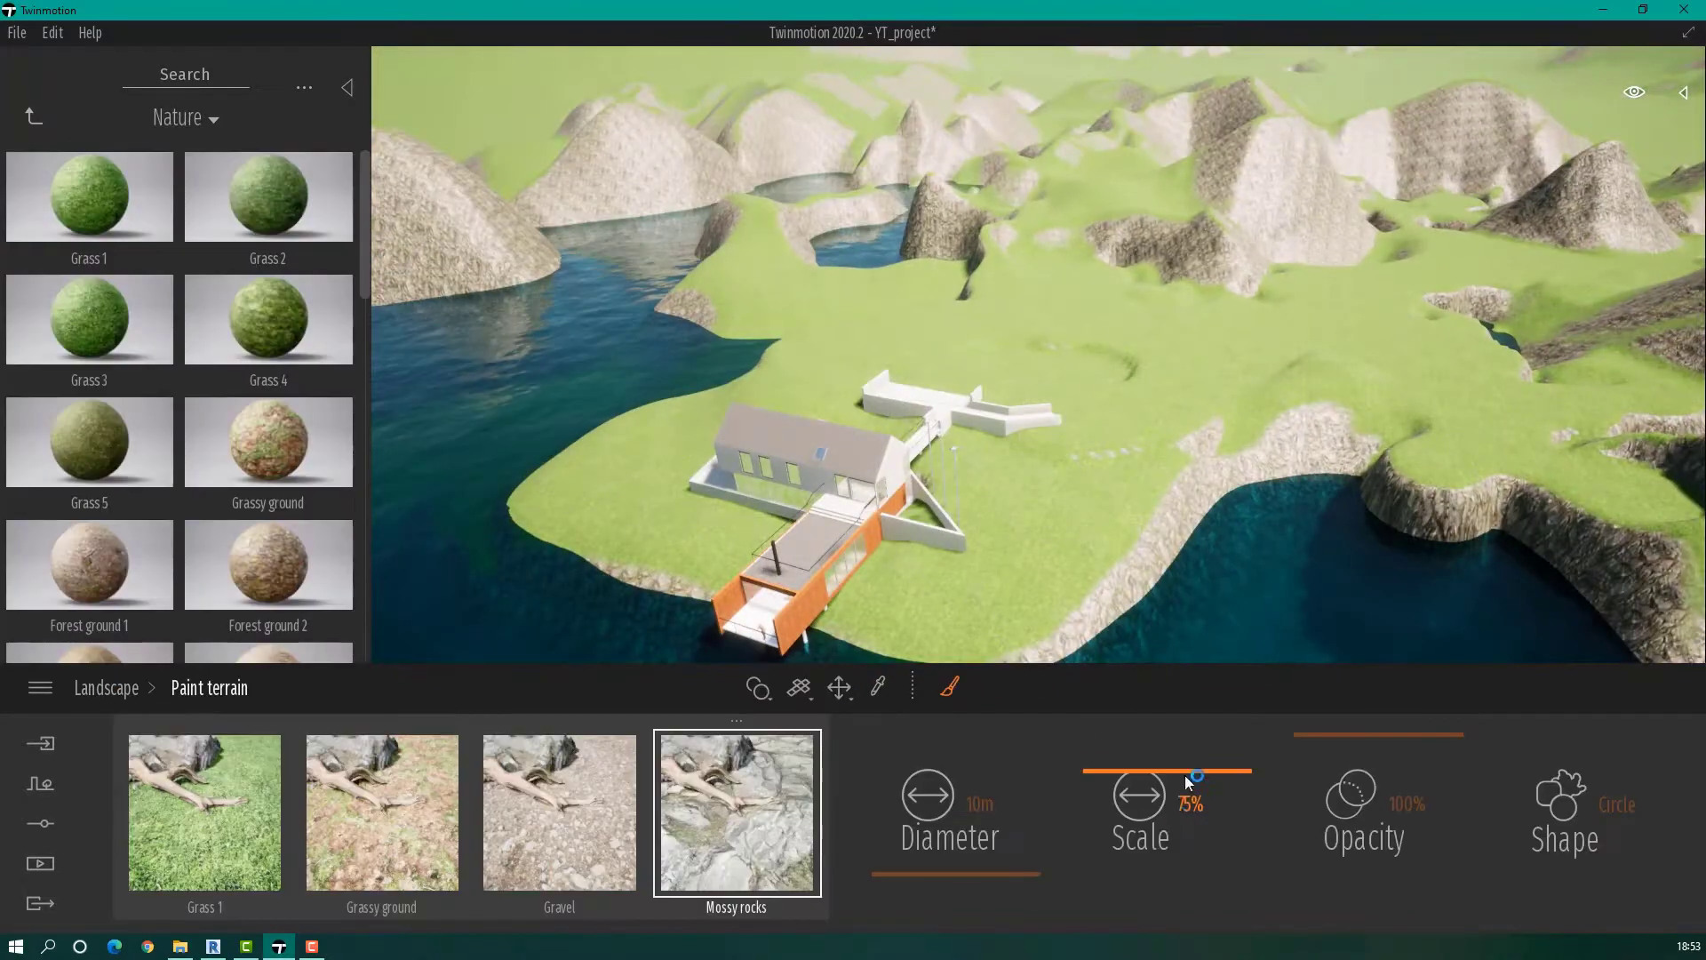
- Pick Gravel as the terrain paint material for the driveway
{"action": "left_click", "coordinate": [573, 847]}
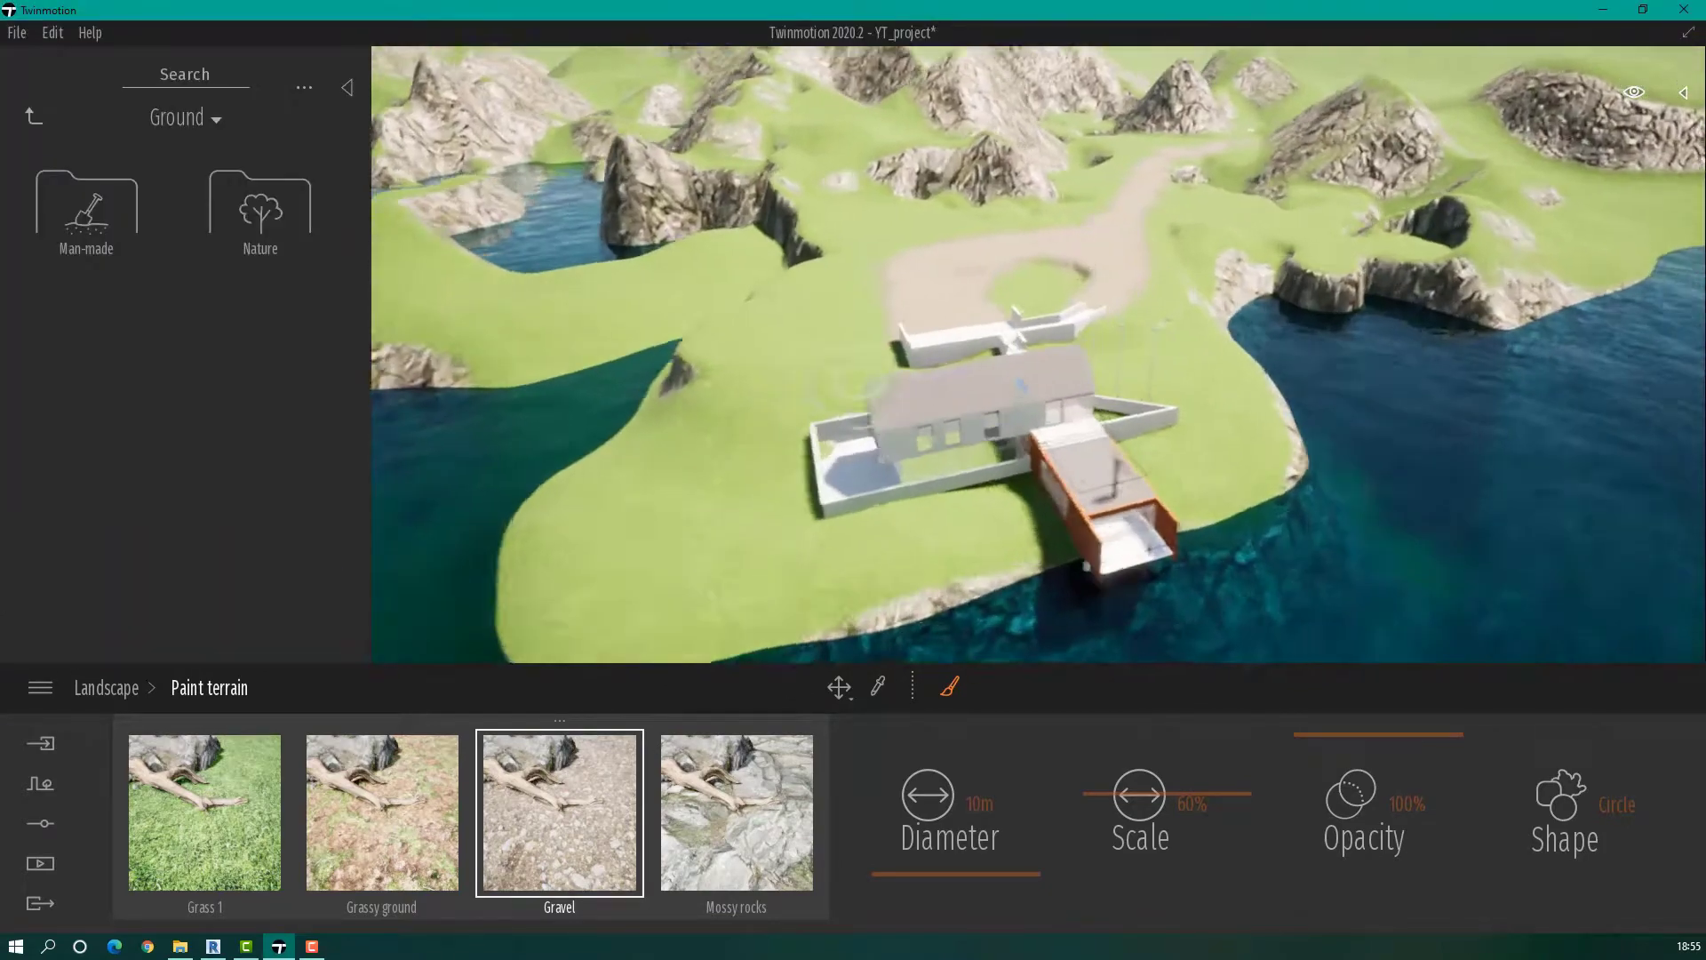
{"action": "mouse_move", "coordinate": [194, 343]}
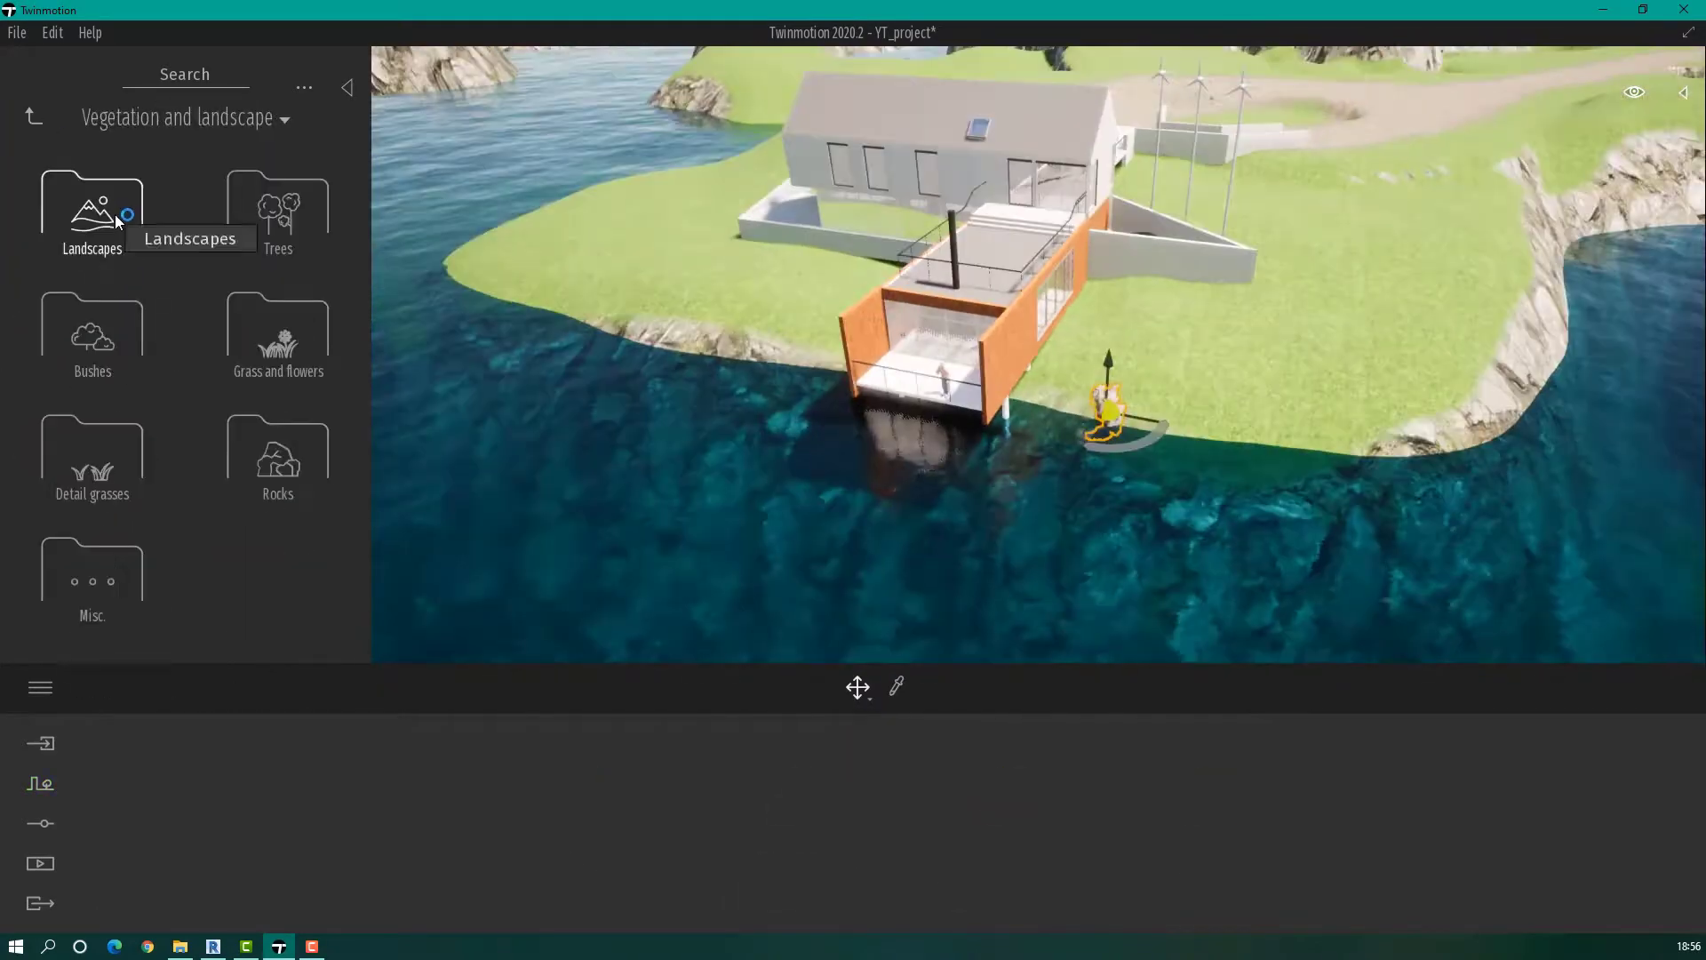
- Go back up to the Vegetation and landscape library categories
{"action": "left_click", "coordinate": [34, 116]}
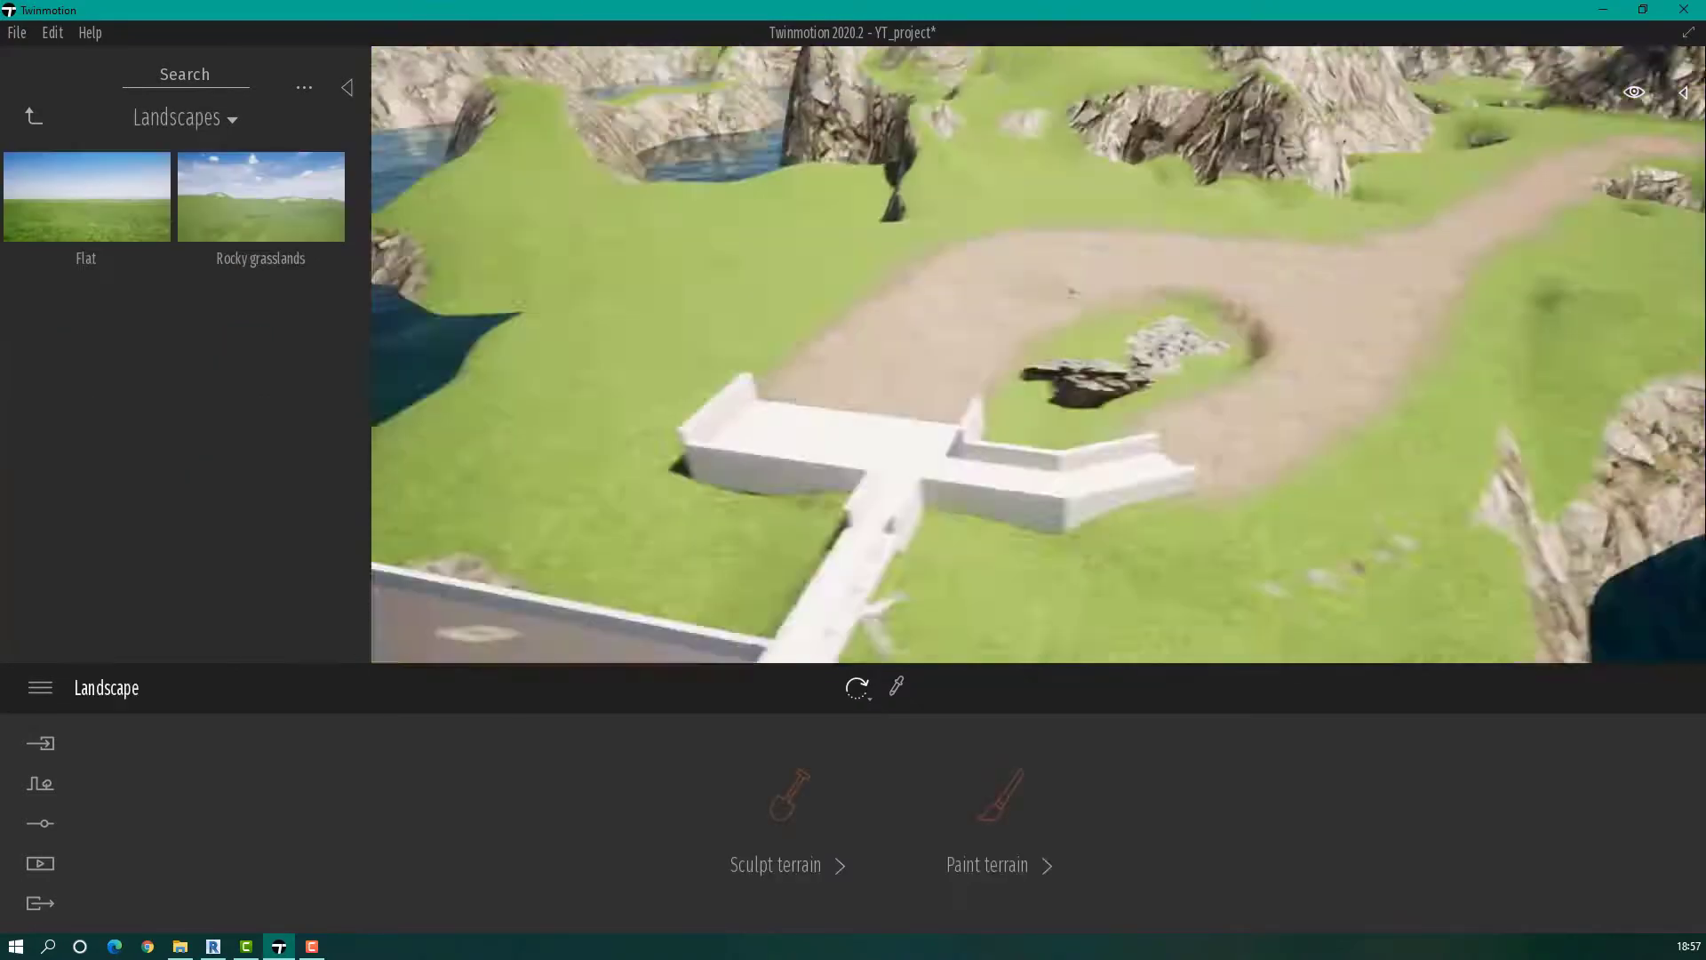
{"action": "left_click", "coordinate": [34, 116]}
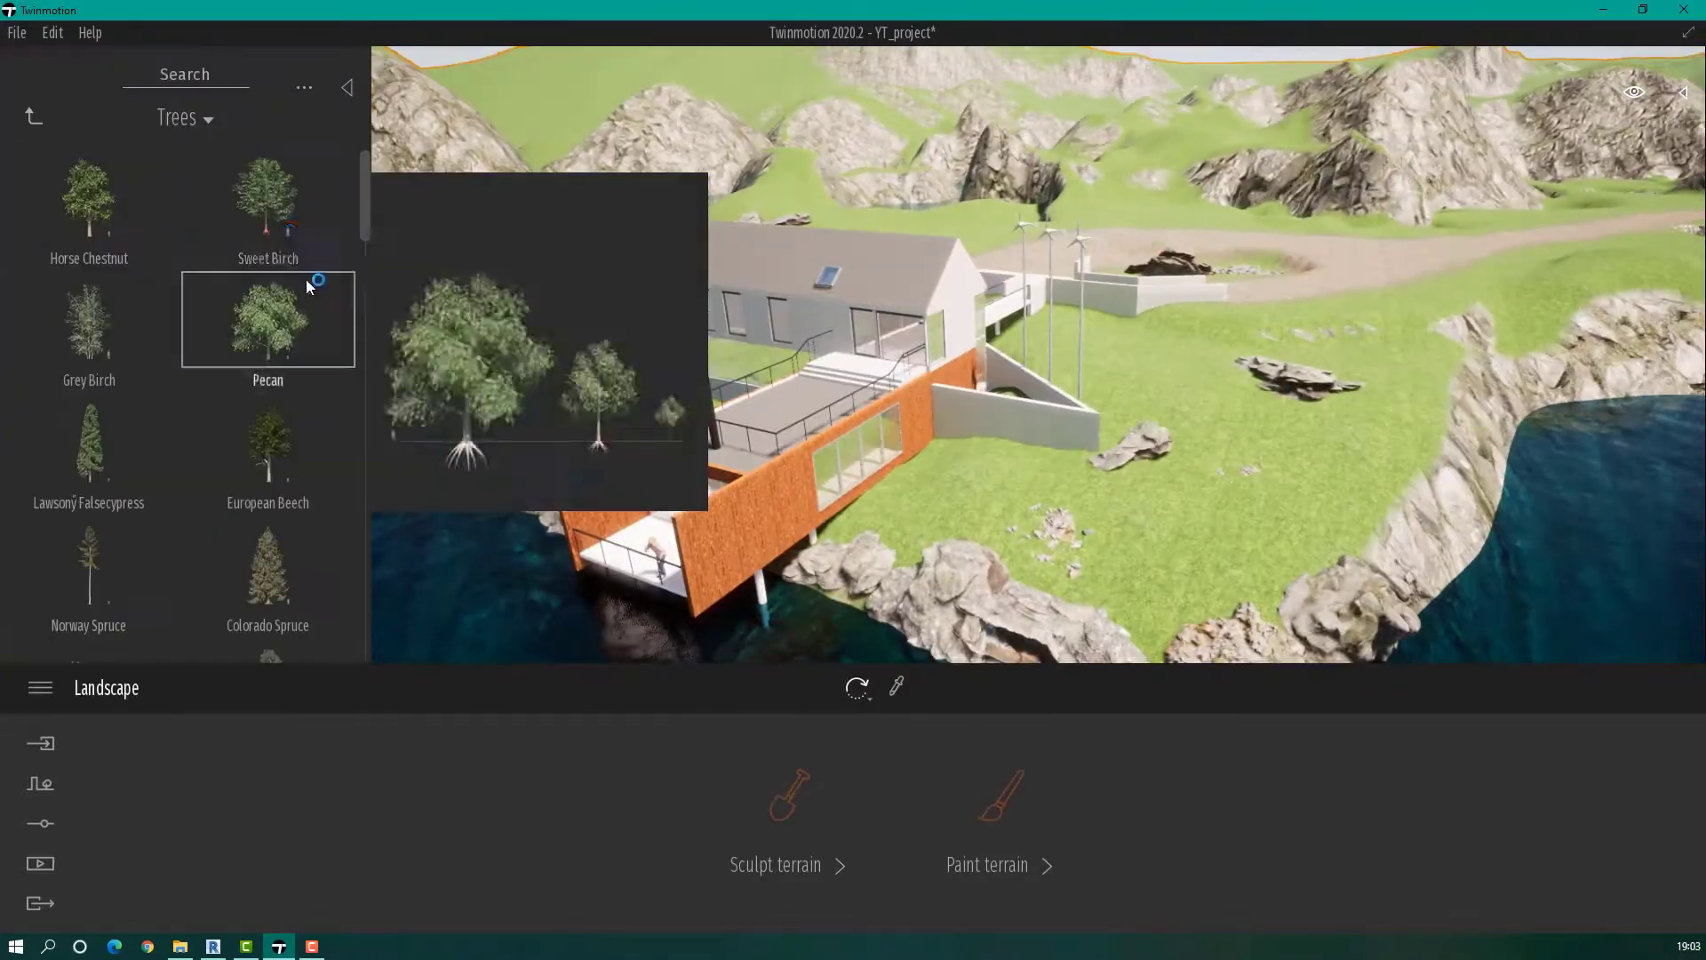
- Start a Vegetation scatter for spreading trees across the island
{"action": "left_click", "coordinate": [1002, 800]}
{"action": "mouse_move", "coordinate": [284, 348]}
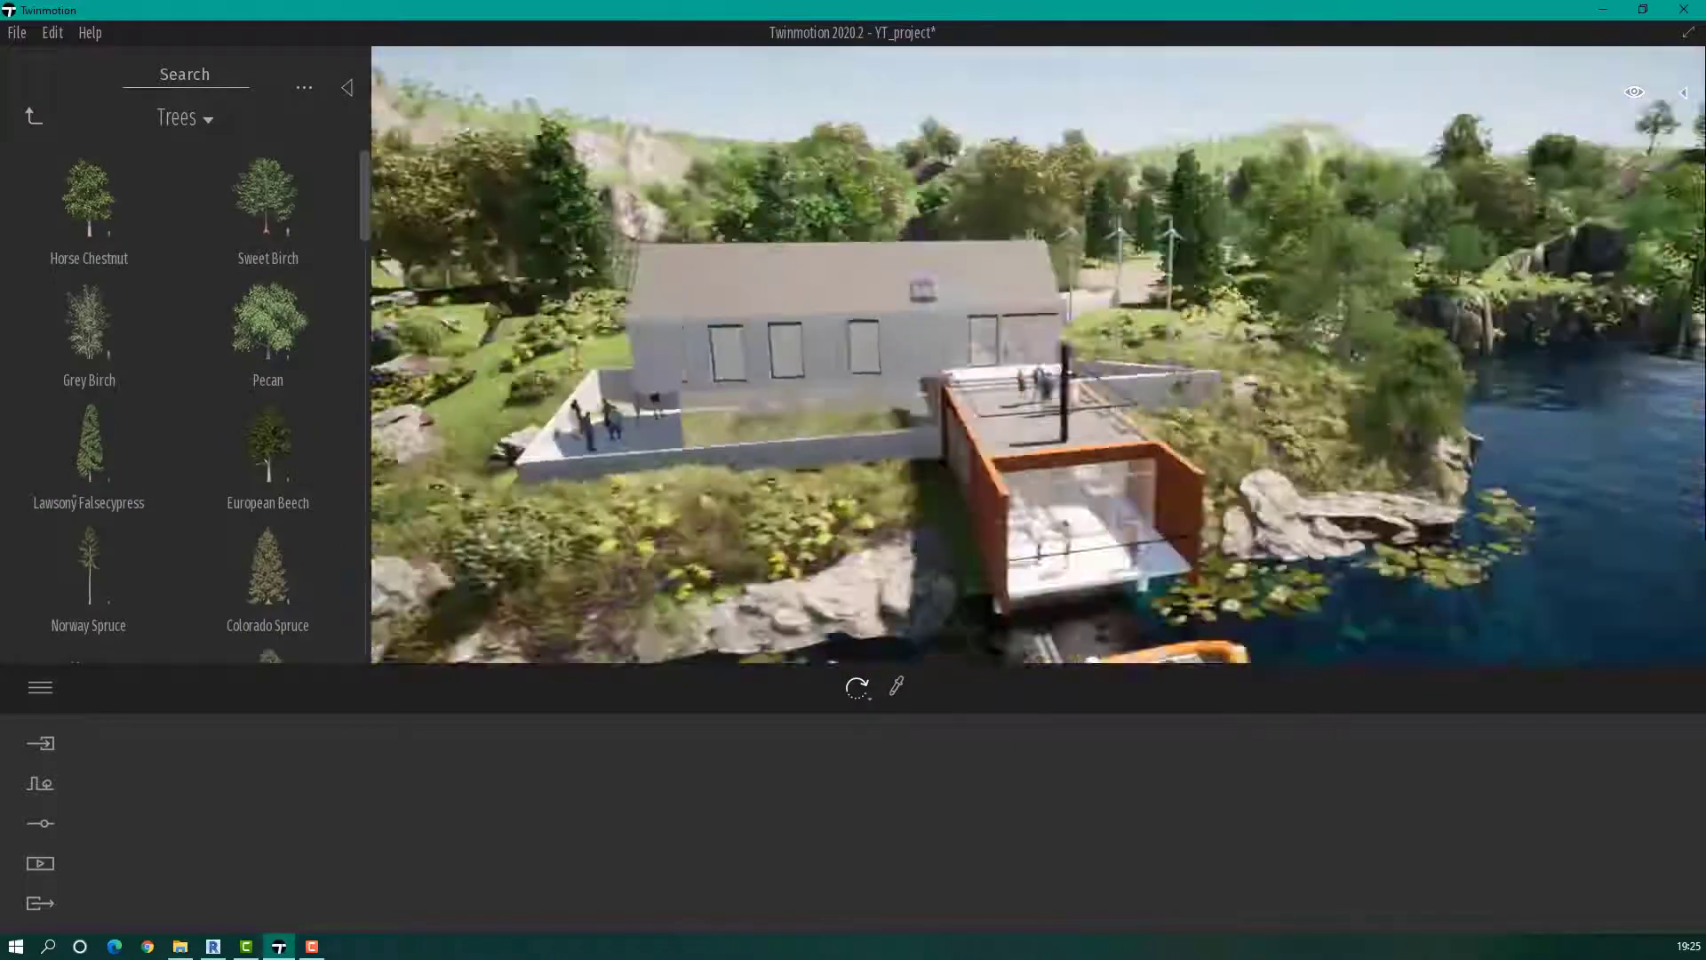
- Leave the trees list and return to the library categories
{"action": "left_click", "coordinate": [25, 122]}
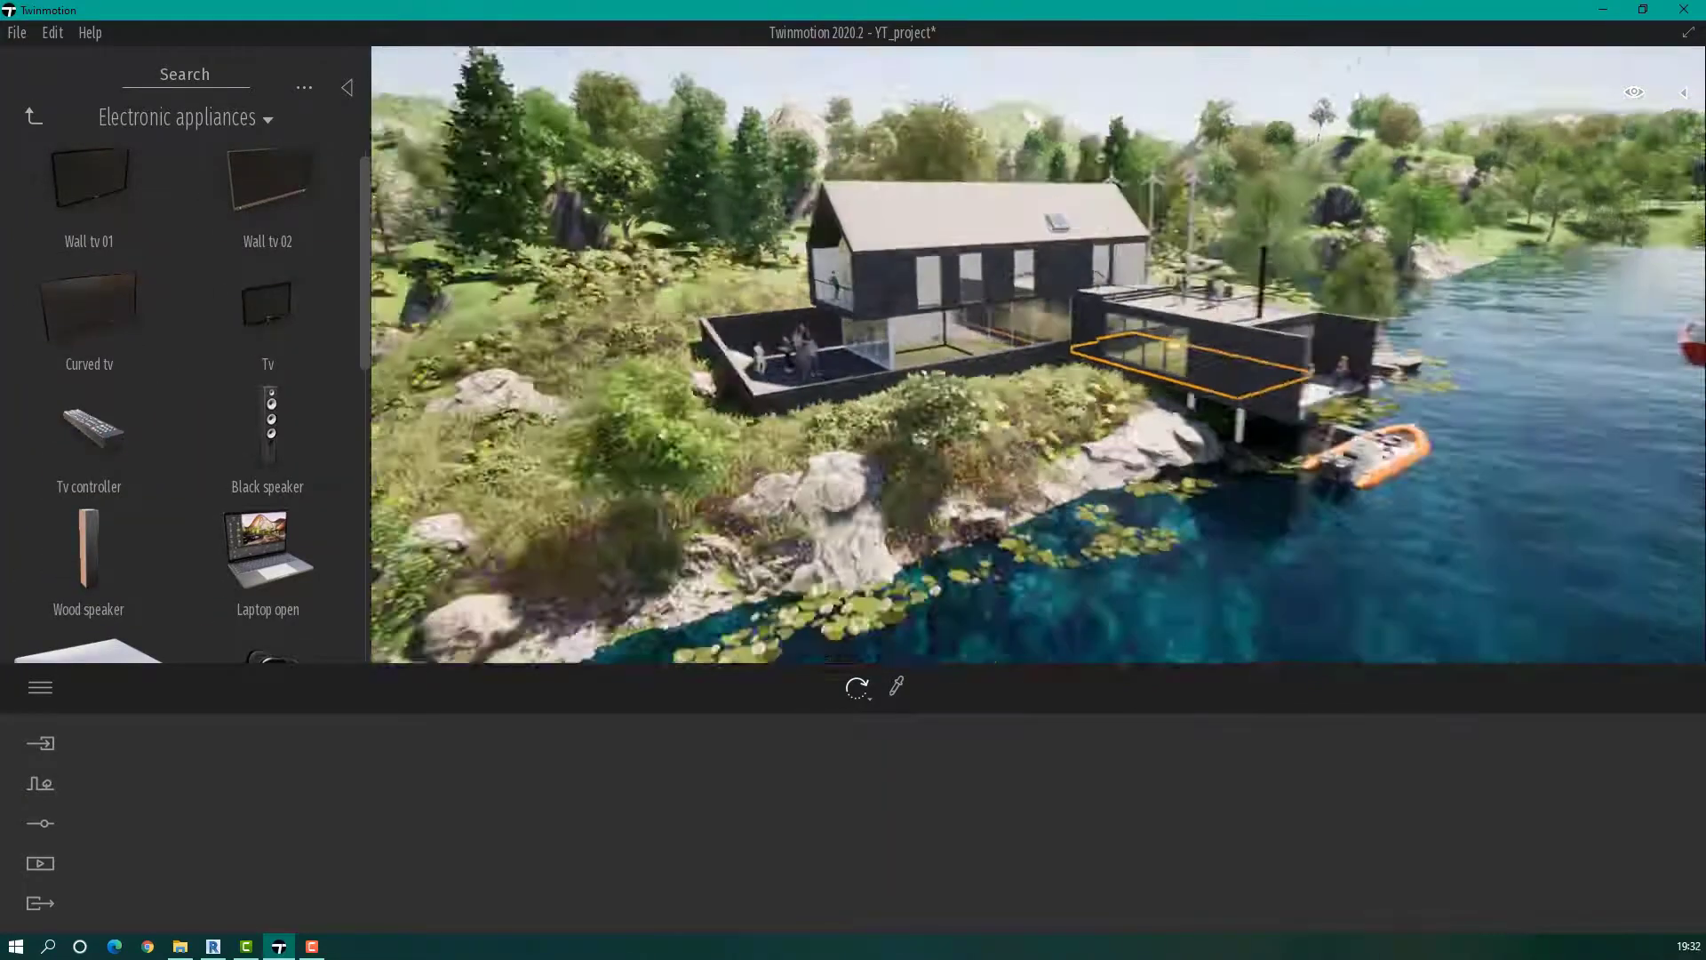
- Try a snowy winter season with cloudy weather in the Weather settings
{"action": "left_click", "coordinate": [1436, 368]}
{"action": "left_click", "coordinate": [34, 117]}
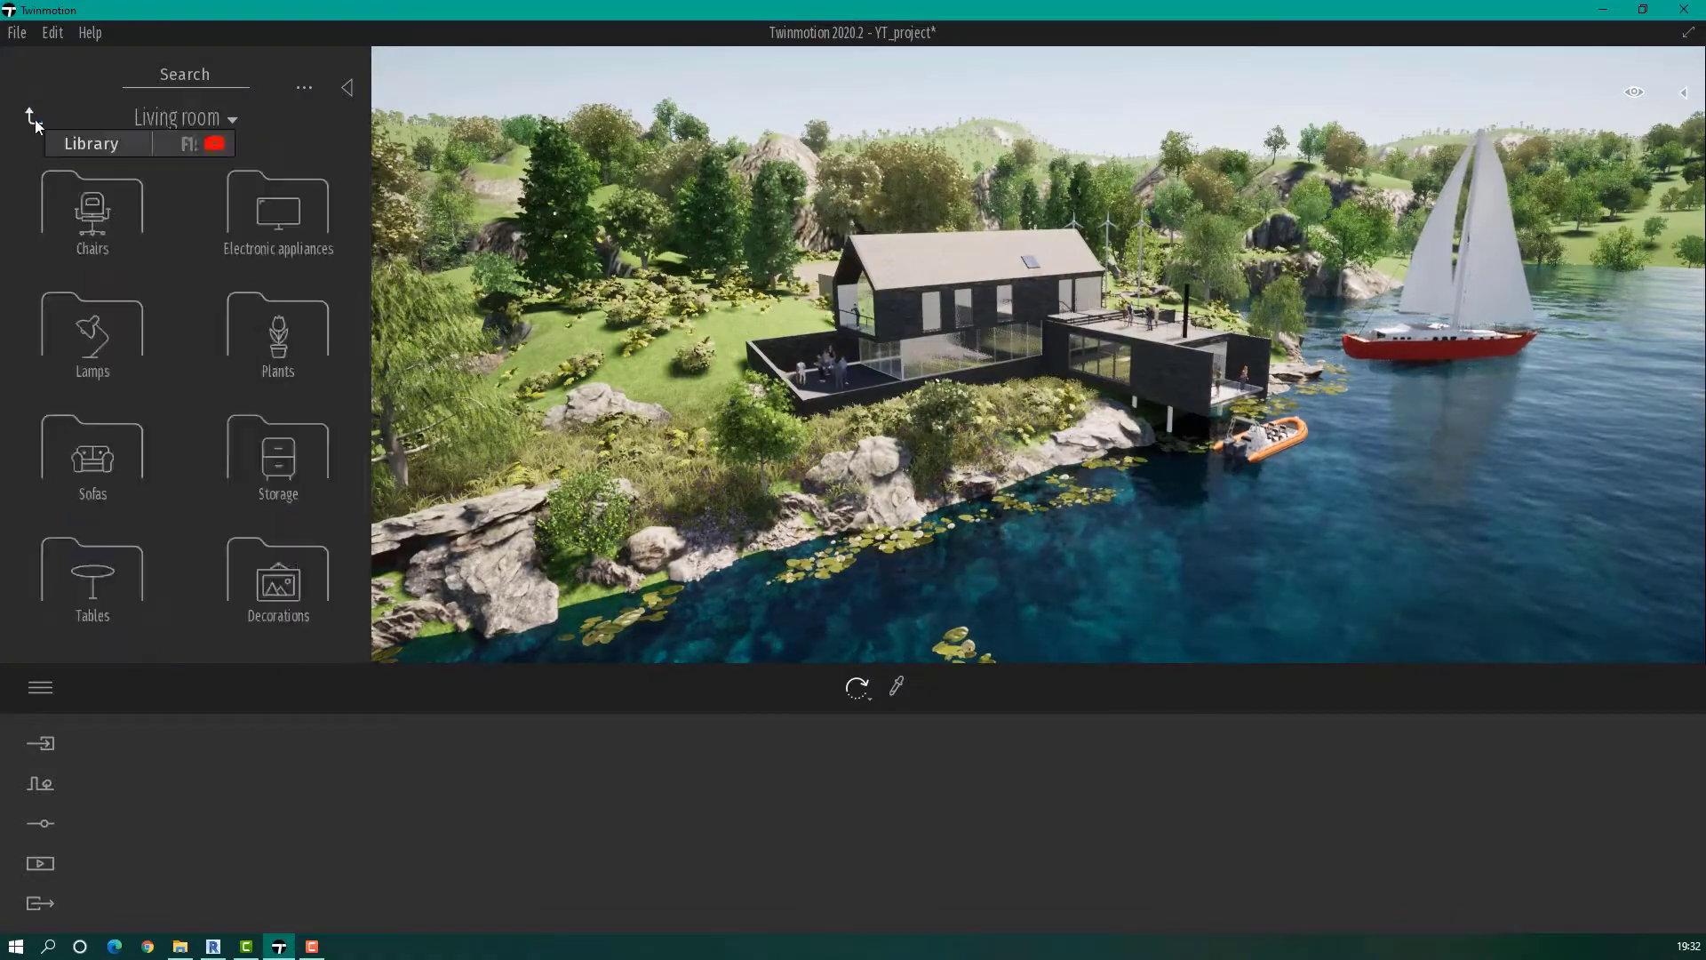
{"action": "left_click", "coordinate": [34, 117]}
{"action": "left_click", "coordinate": [33, 116]}
{"action": "left_click", "coordinate": [40, 822]}
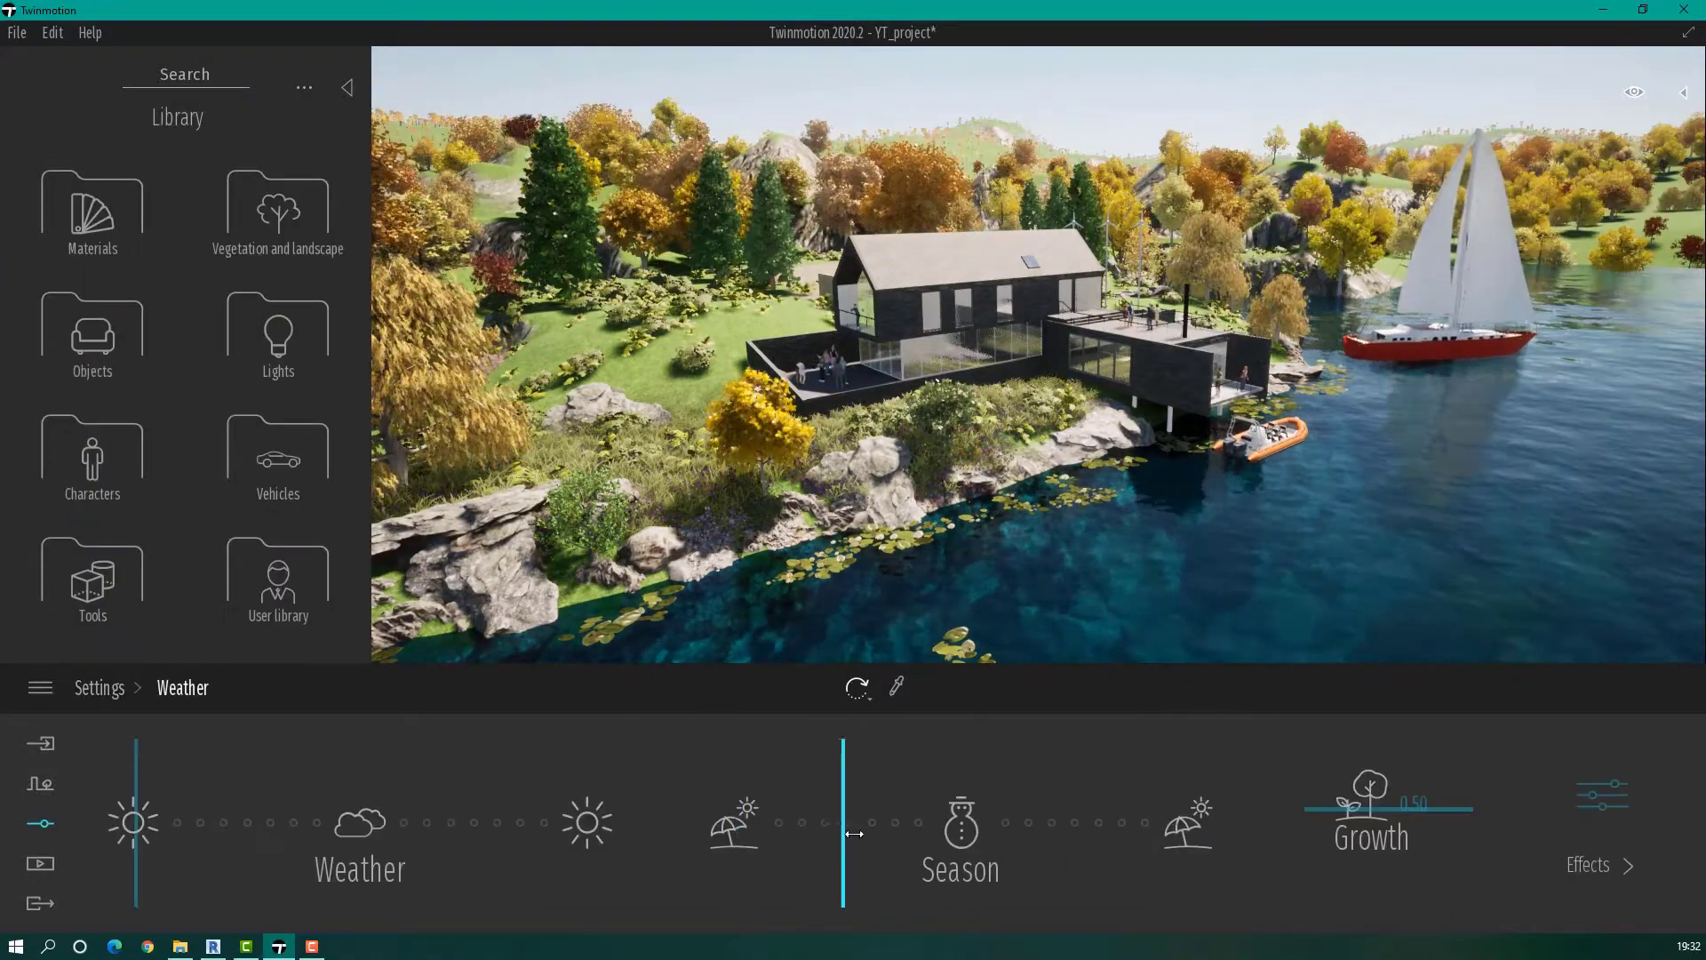
{"action": "left_click_drag", "start_coordinate": [854, 833], "coordinate": [918, 822]}
{"action": "left_click_drag", "start_coordinate": [143, 822], "coordinate": [433, 818]}
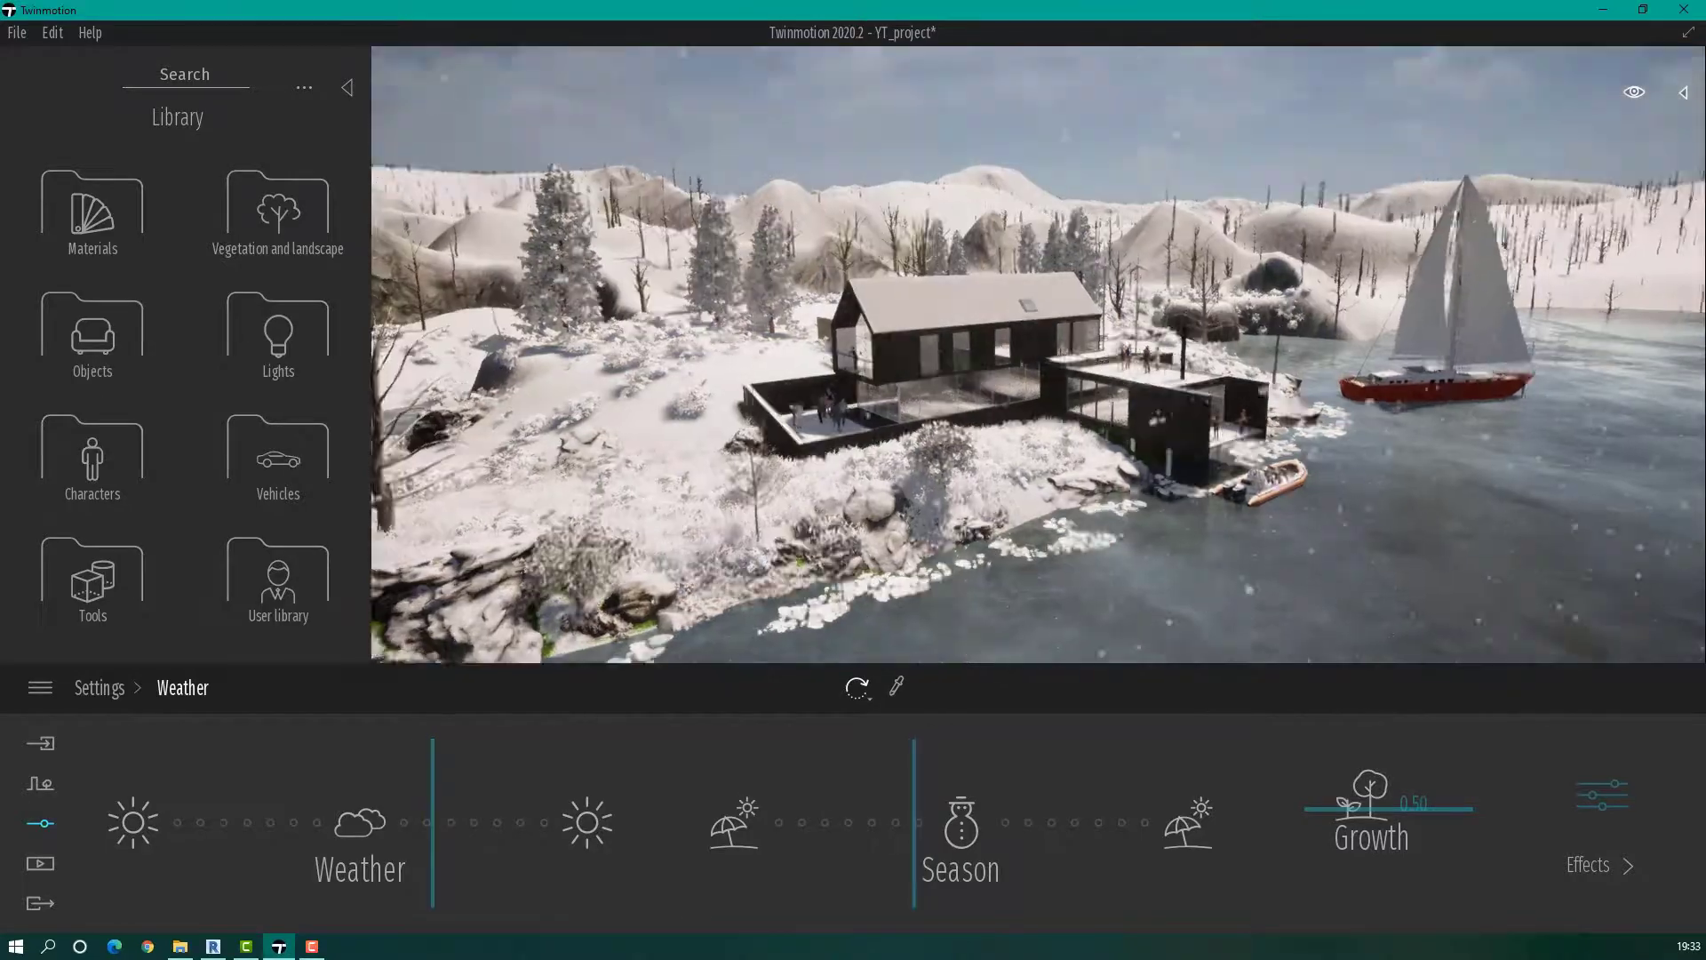
- Bring back summer daylight and raise the smog to 41%
{"action": "scroll", "coordinate": [903, 551], "scroll_direction": "down", "scroll_amount": 5}
{"action": "scroll", "coordinate": [904, 551], "scroll_direction": "up", "scroll_amount": 8}
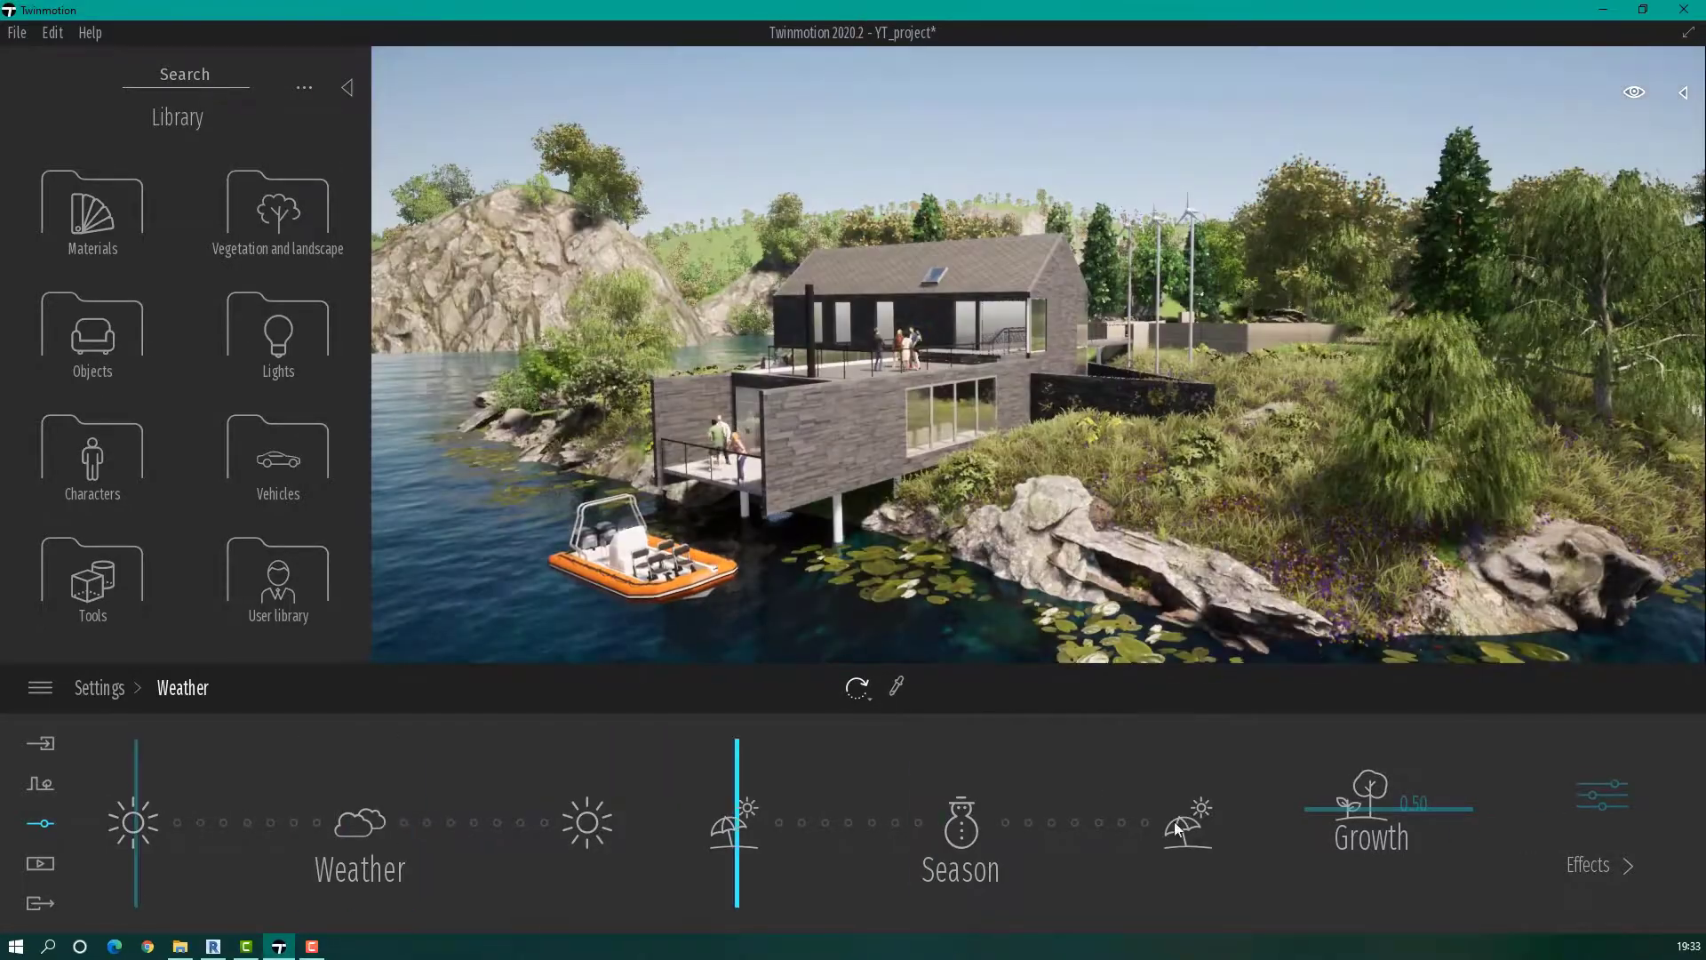
{"action": "mouse_move", "coordinate": [1569, 154]}
{"action": "left_mouse_down"}
{"action": "mouse_move", "coordinate": [1537, 156]}
{"action": "mouse_move", "coordinate": [1590, 155]}
{"action": "left_mouse_up"}
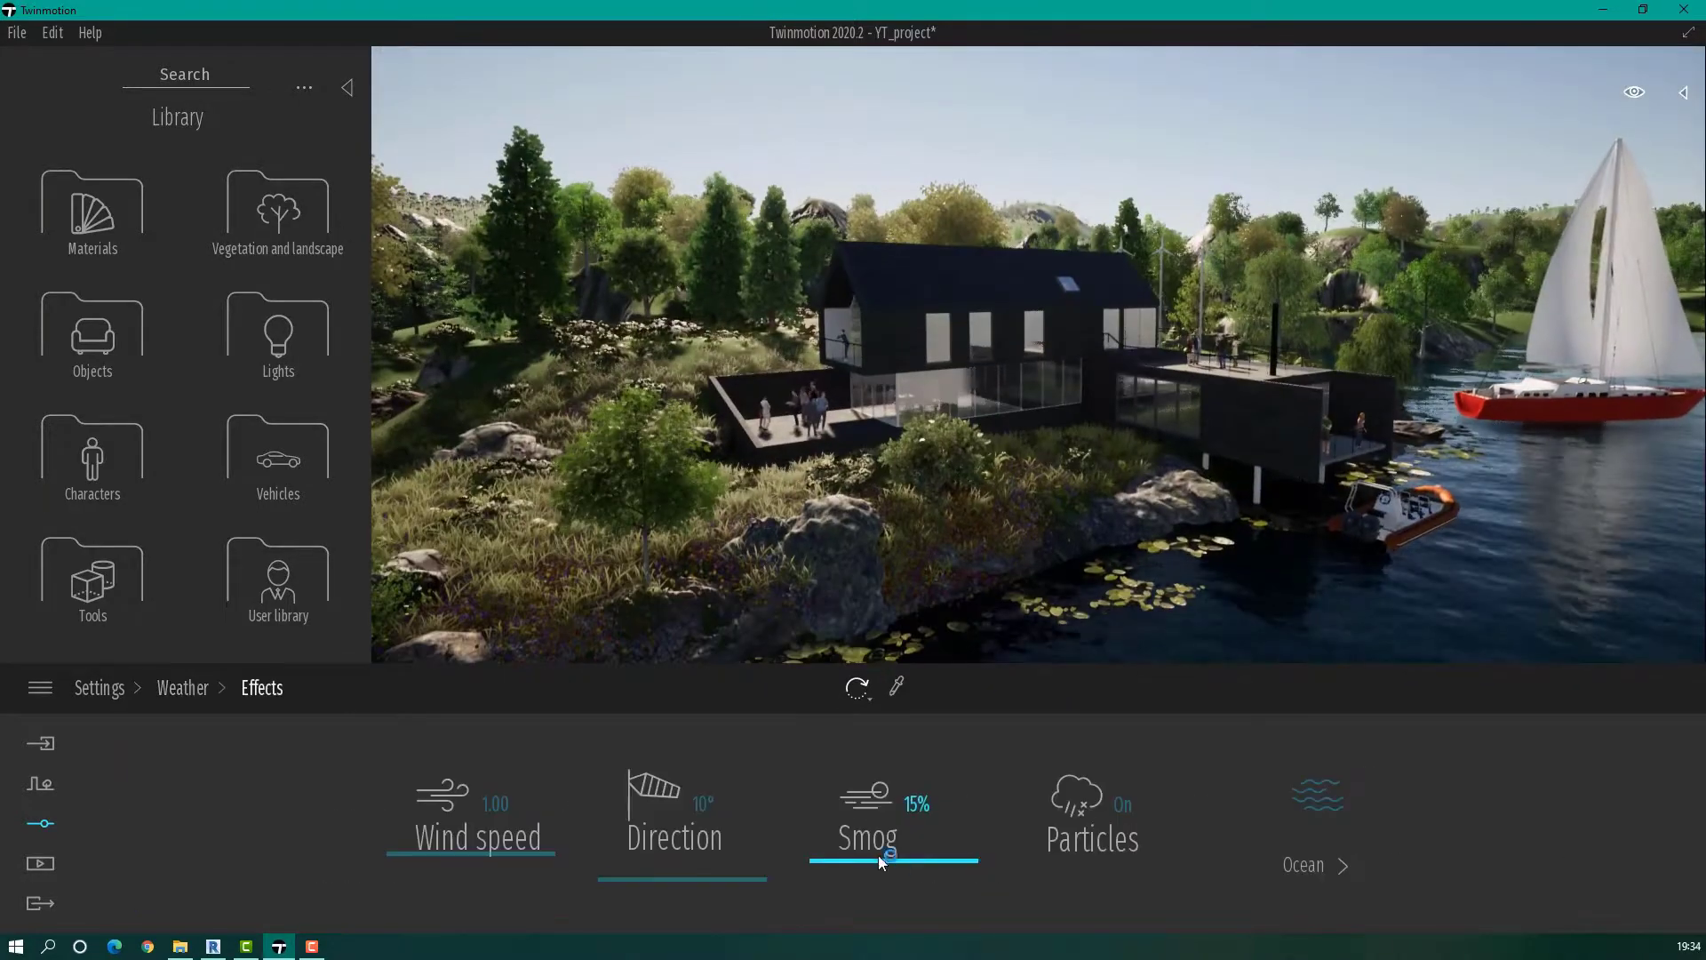
{"action": "mouse_move", "coordinate": [878, 855]}
{"action": "left_mouse_down"}
{"action": "mouse_move", "coordinate": [940, 822]}
{"action": "mouse_move", "coordinate": [886, 833]}
{"action": "left_mouse_up"}
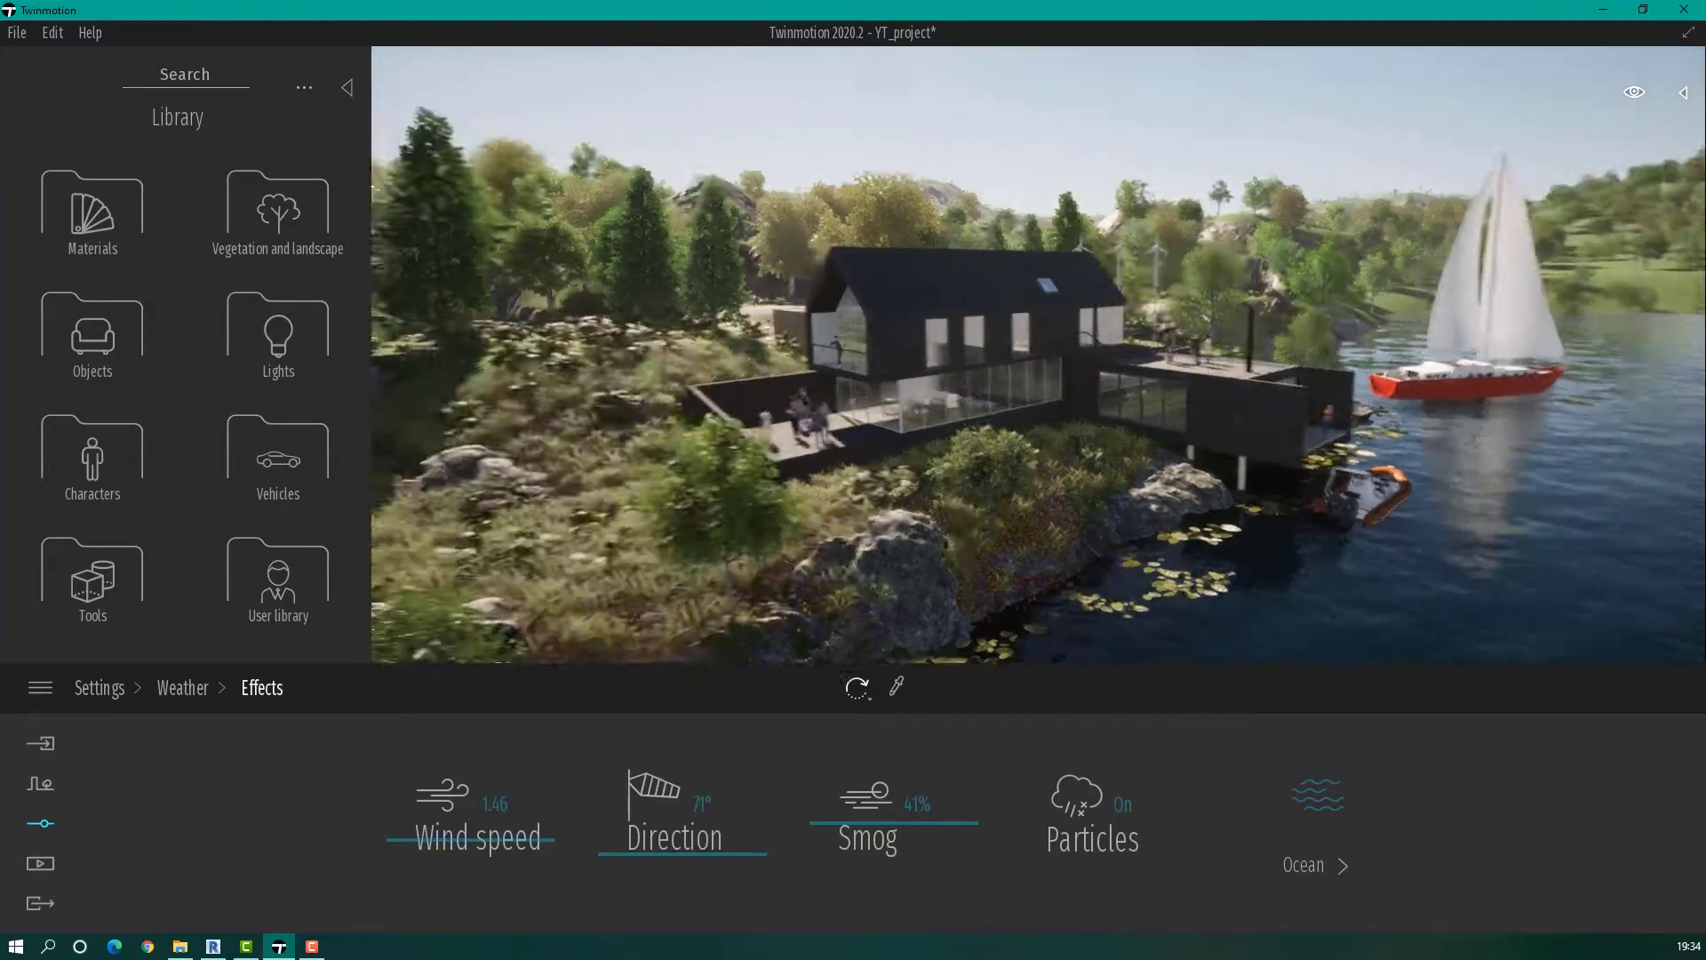
- Test a snowy, overcast winter again, then return the scene to sunny summer
{"action": "right_click", "coordinate": [972, 838]}
{"action": "left_click", "coordinate": [978, 826]}
{"action": "right_click", "coordinate": [972, 830]}
{"action": "left_click", "coordinate": [782, 799]}
{"action": "left_click_drag", "start_coordinate": [853, 817], "coordinate": [945, 818]}
{"action": "left_click_drag", "start_coordinate": [135, 822], "coordinate": [435, 822]}
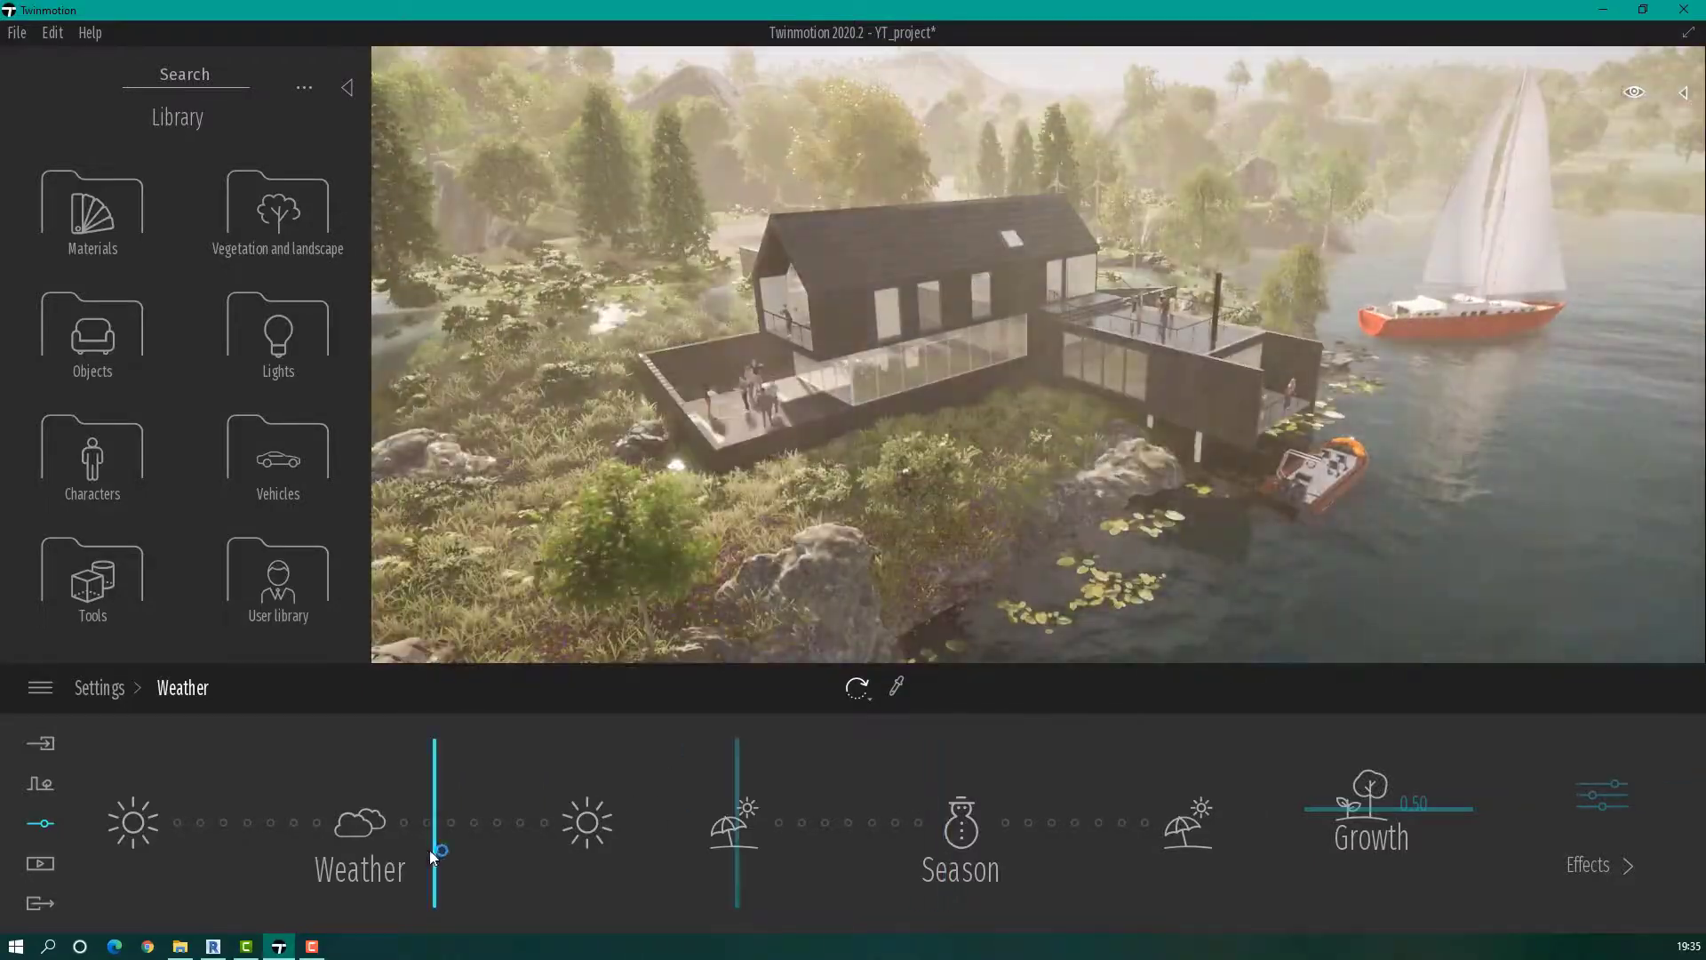
{"action": "left_click_drag", "start_coordinate": [434, 822], "coordinate": [134, 822]}
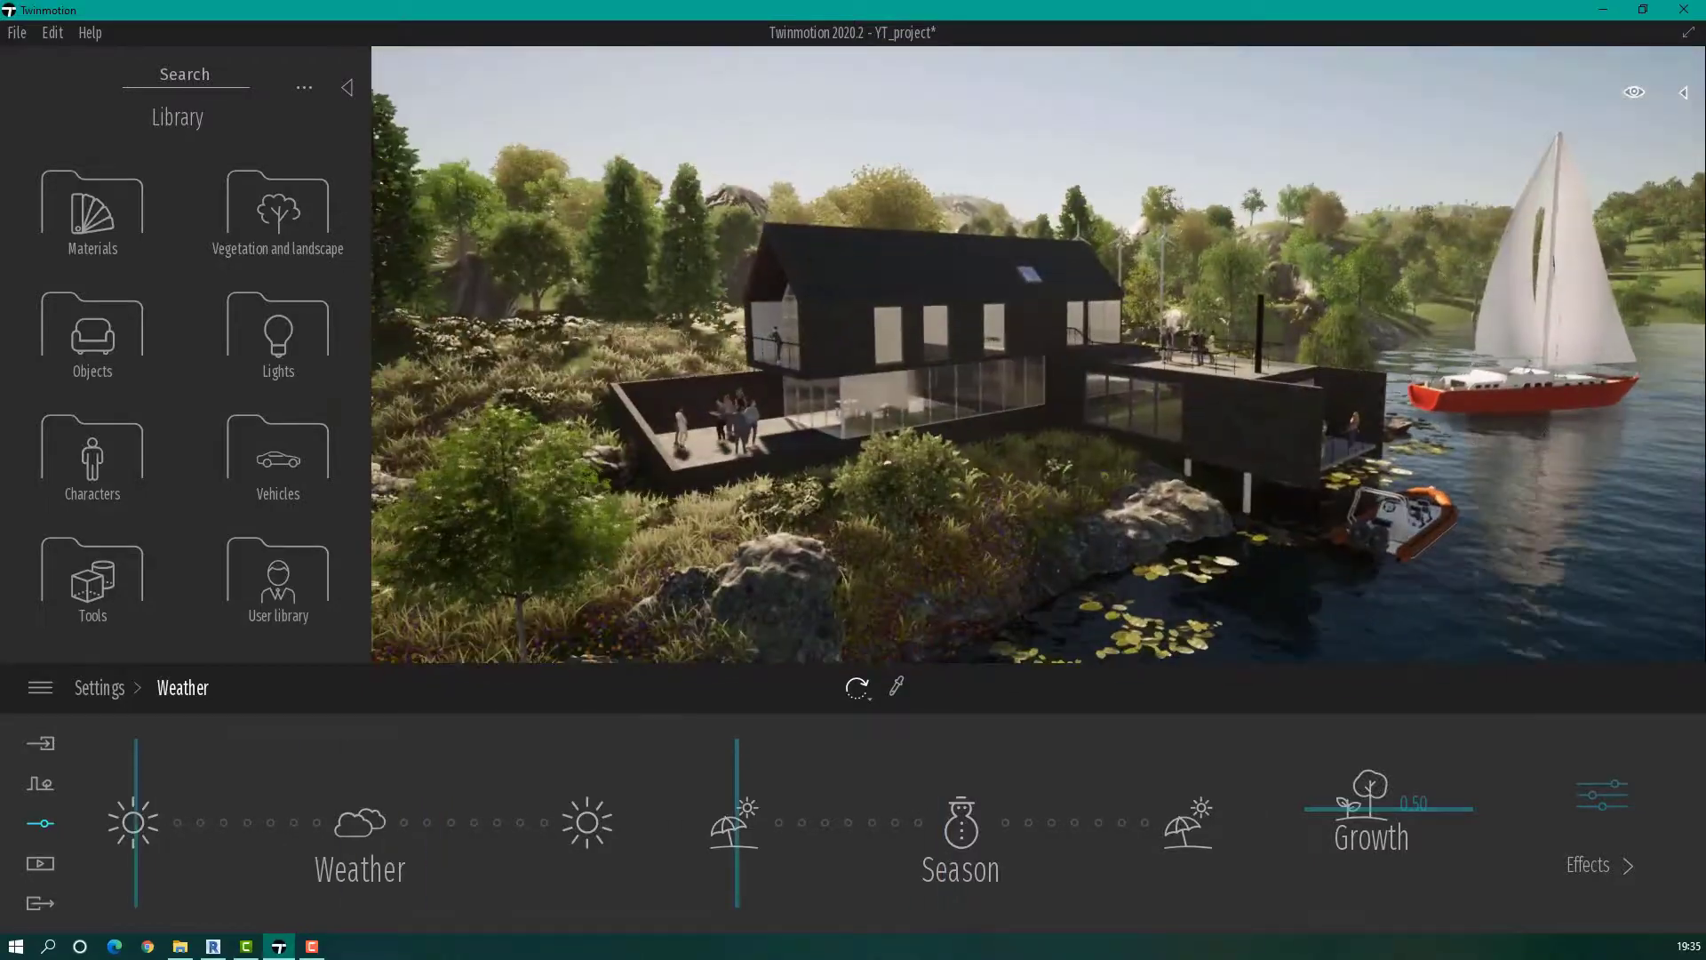